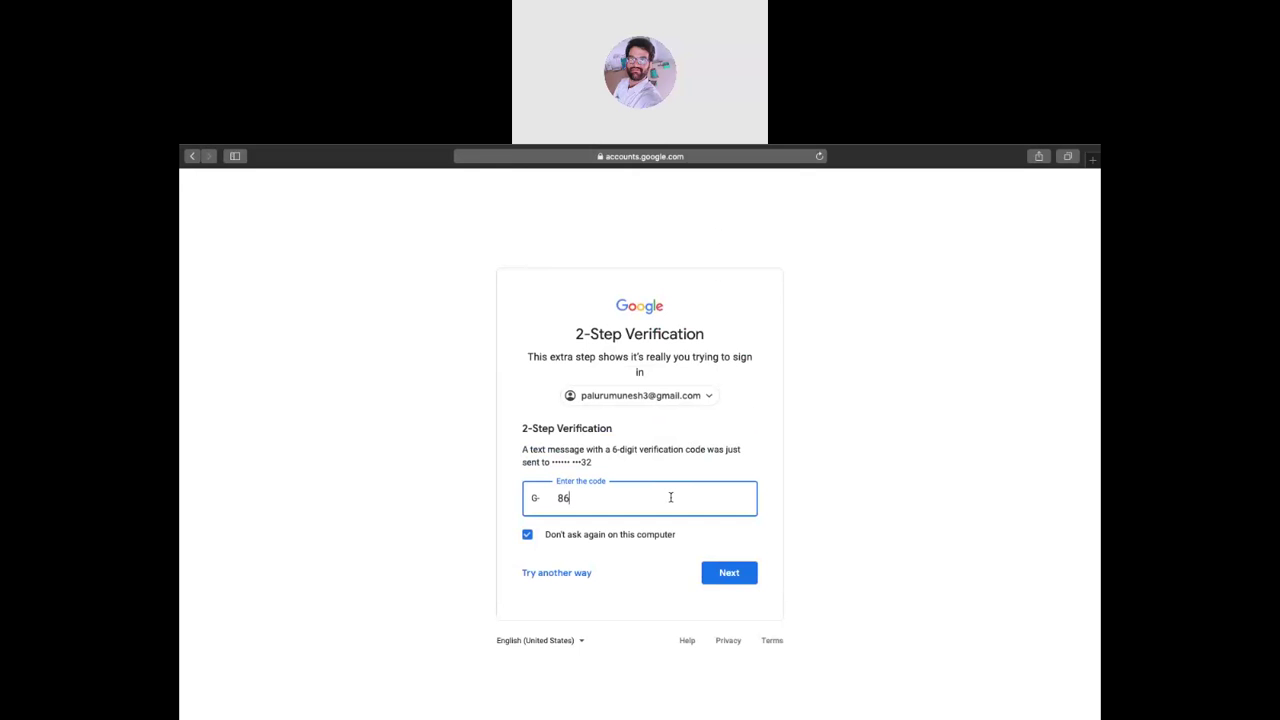
Submit the verification code, then go from the Certify'em listing to the Google homepage via Favourites.
{"action": "left_click", "coordinate": [740, 581]}
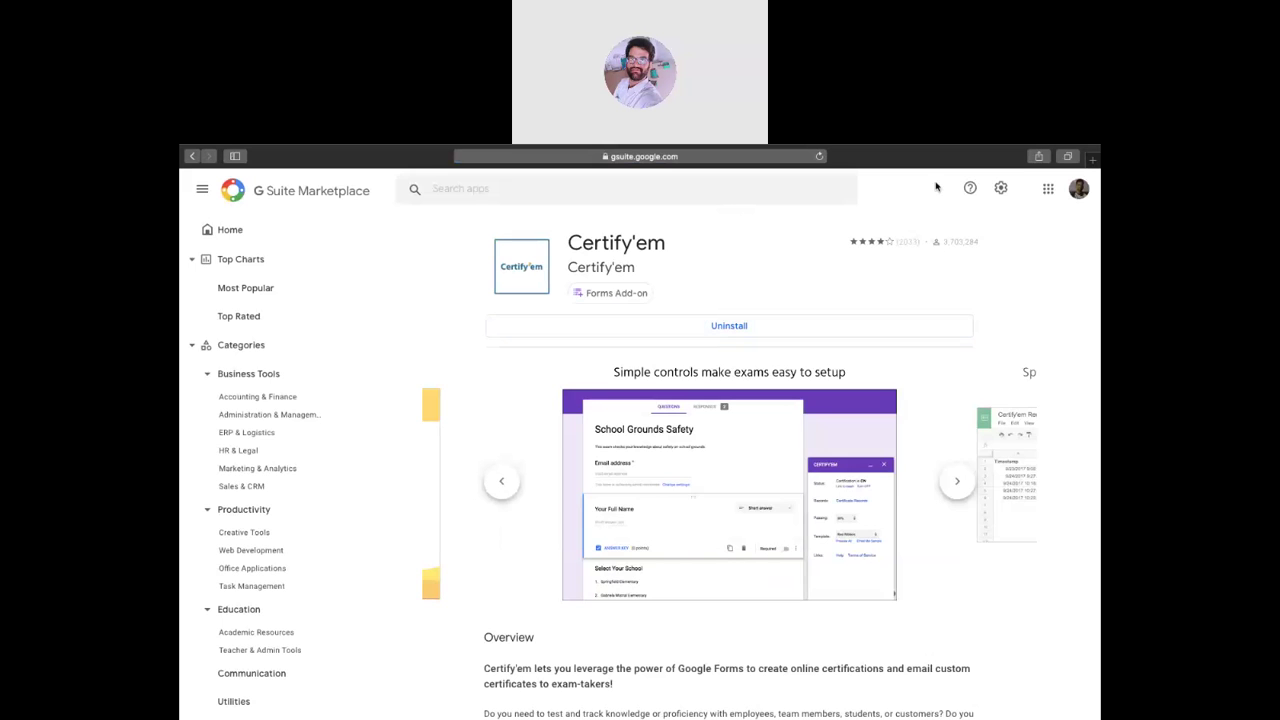
{"action": "left_click", "coordinate": [1049, 191]}
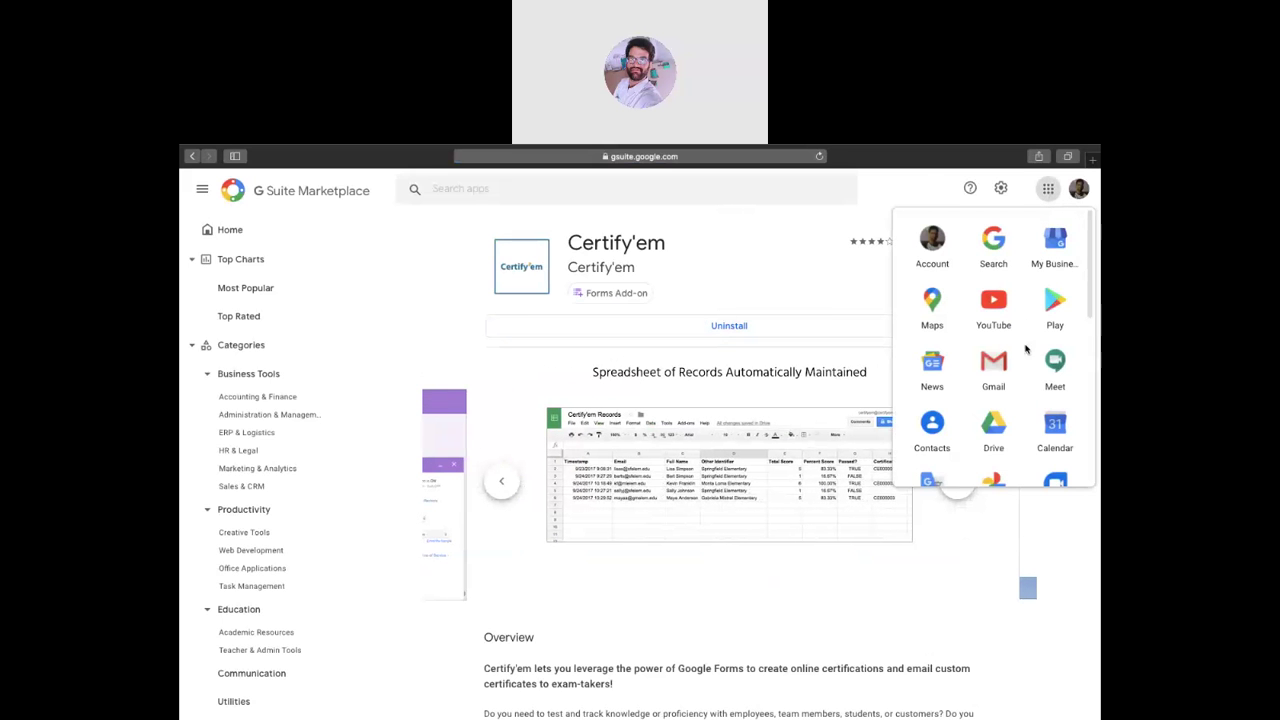
{"action": "scroll", "coordinate": [1022, 370], "scroll_direction": "down", "scroll_amount": 5}
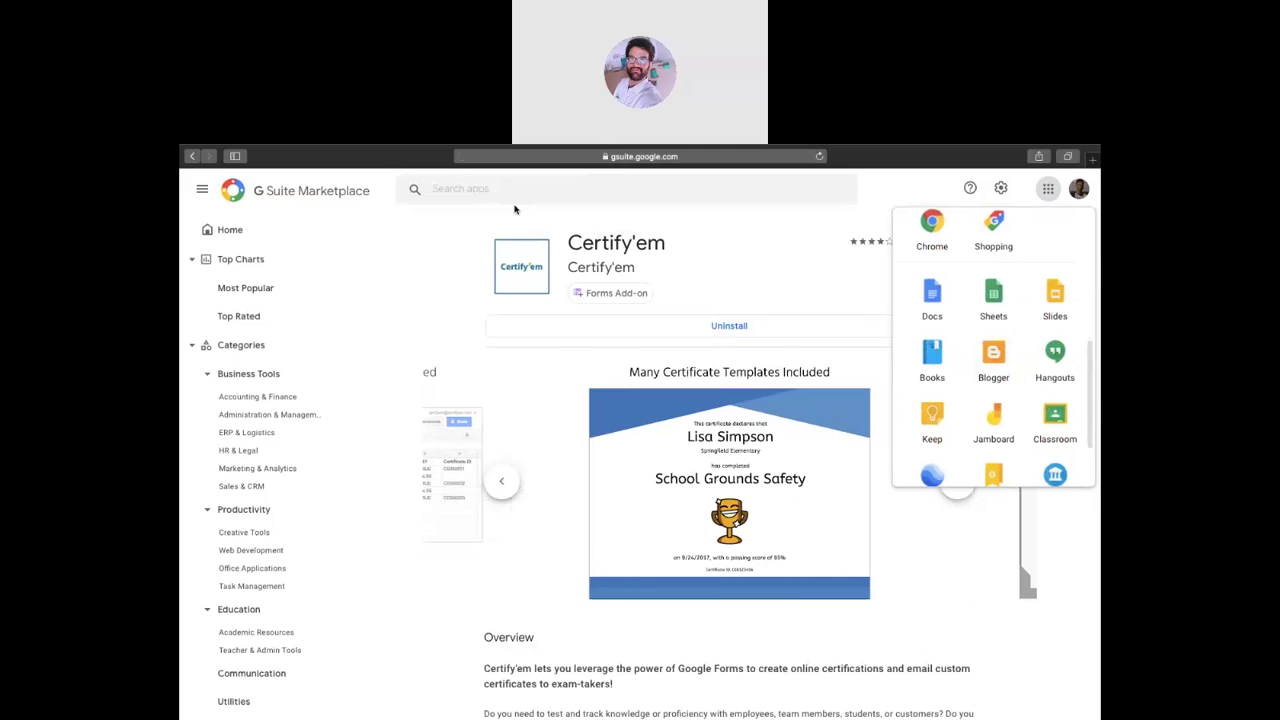
{"action": "left_click", "coordinate": [651, 157]}
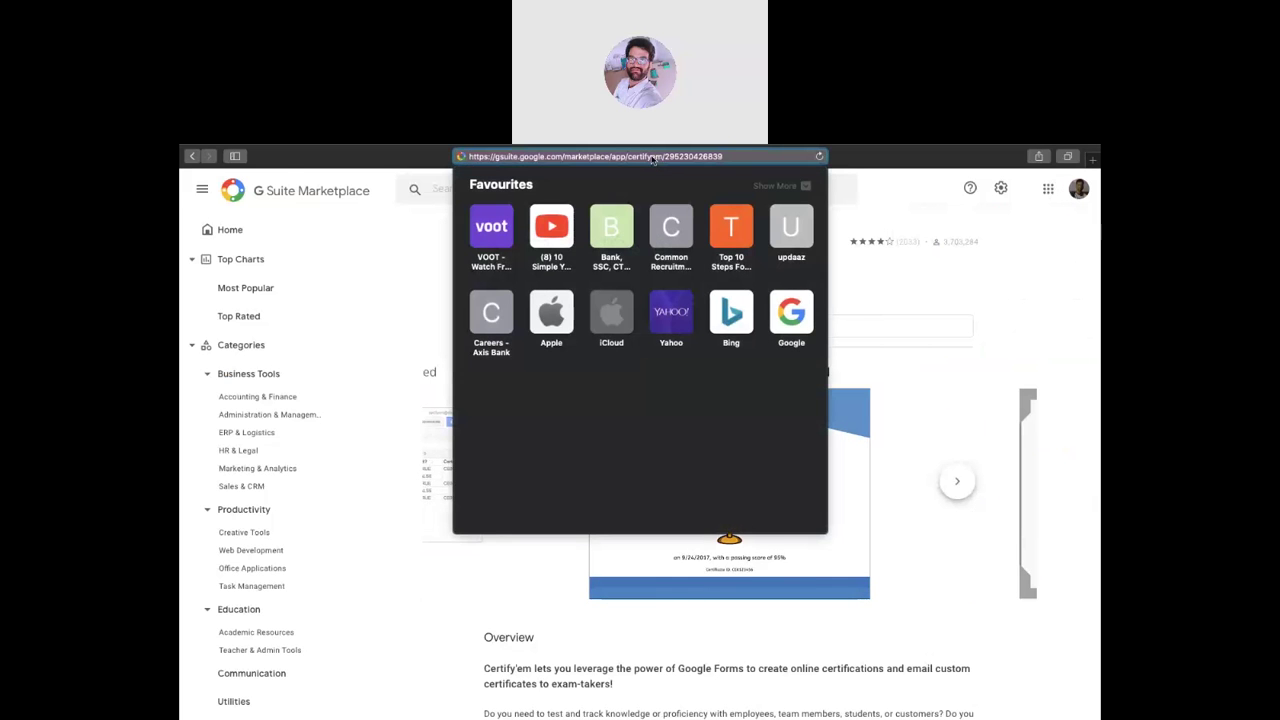
{"action": "left_click", "coordinate": [791, 314]}
Search Google for 'forms' and open the 'Google Forms: Sign-in' result.
{"action": "left_click", "coordinate": [626, 385]}
{"action": "type", "text": "for"}
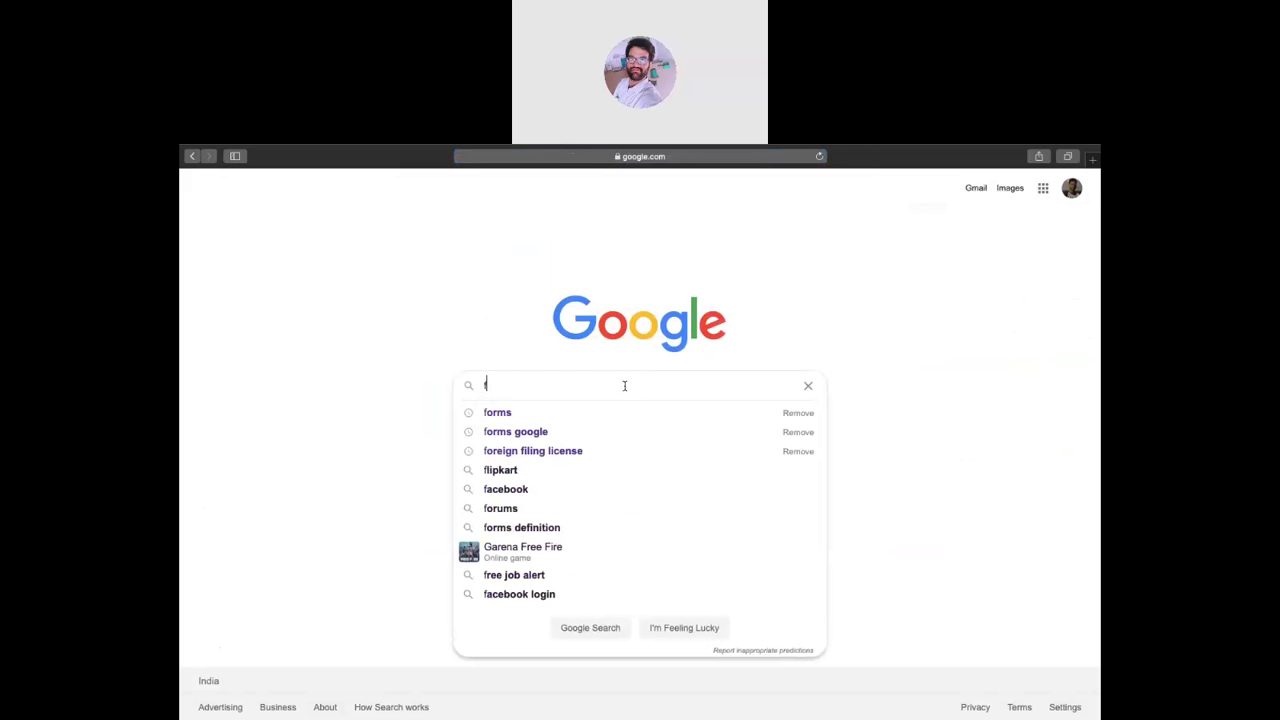
{"action": "left_click", "coordinate": [613, 412]}
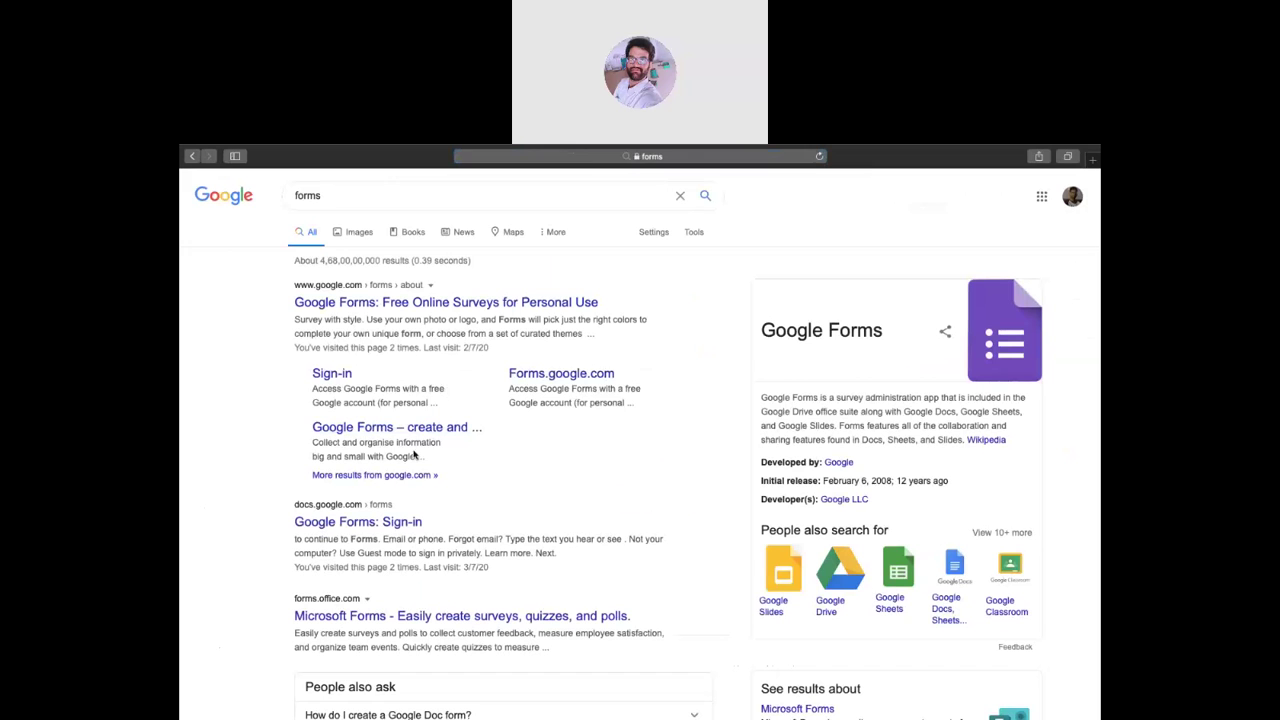
{"action": "left_click", "coordinate": [415, 523]}
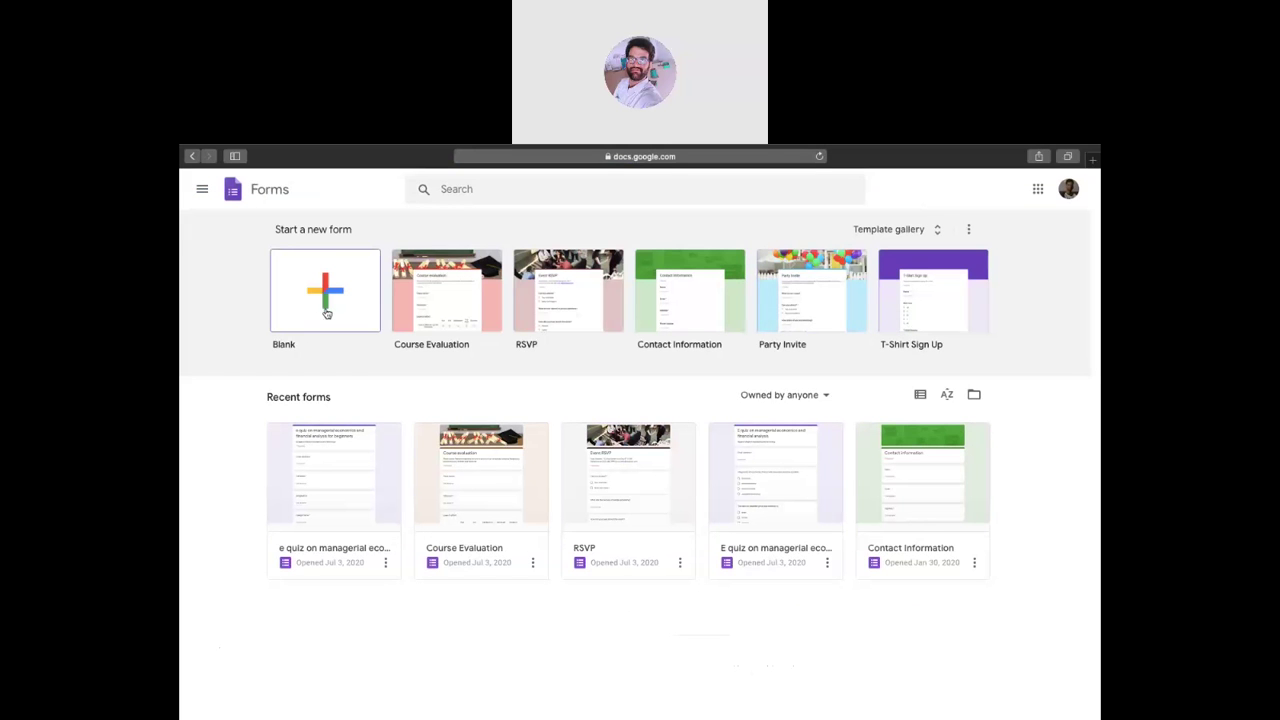
Start a Blank form and open Certify'em from the Add-ons menu.
{"action": "left_click", "coordinate": [334, 304]}
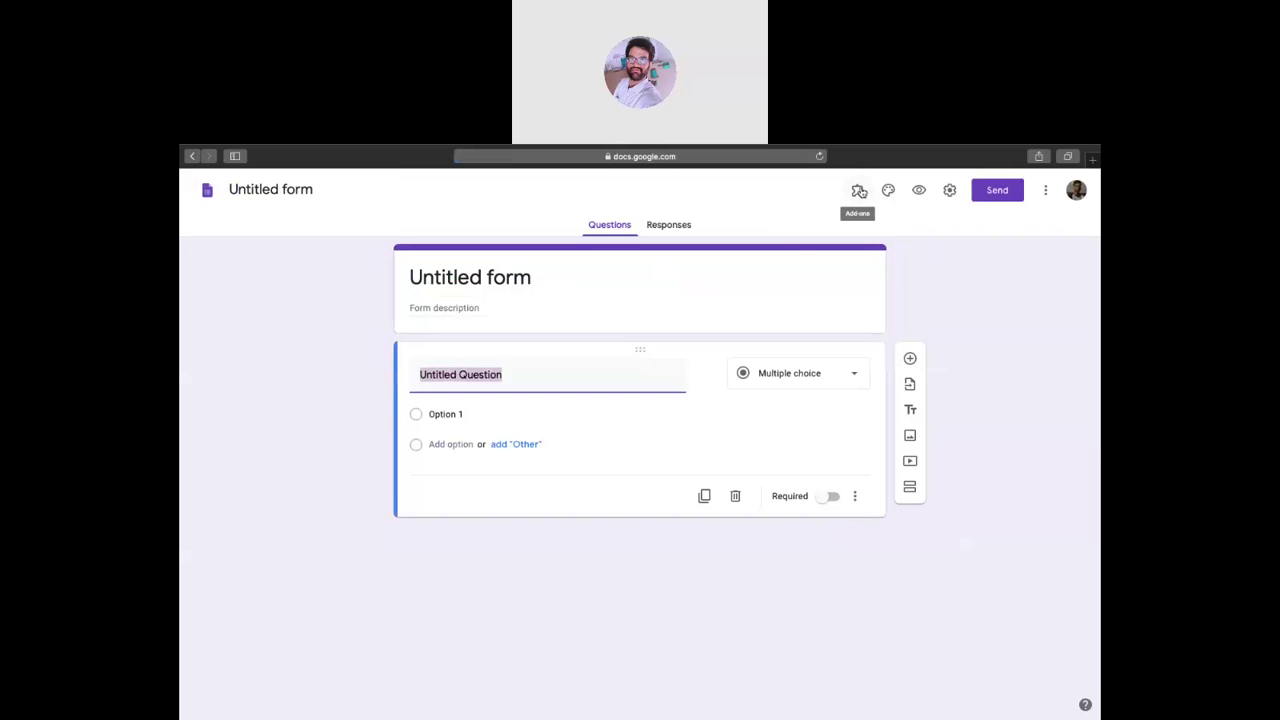
{"action": "left_click", "coordinate": [859, 191]}
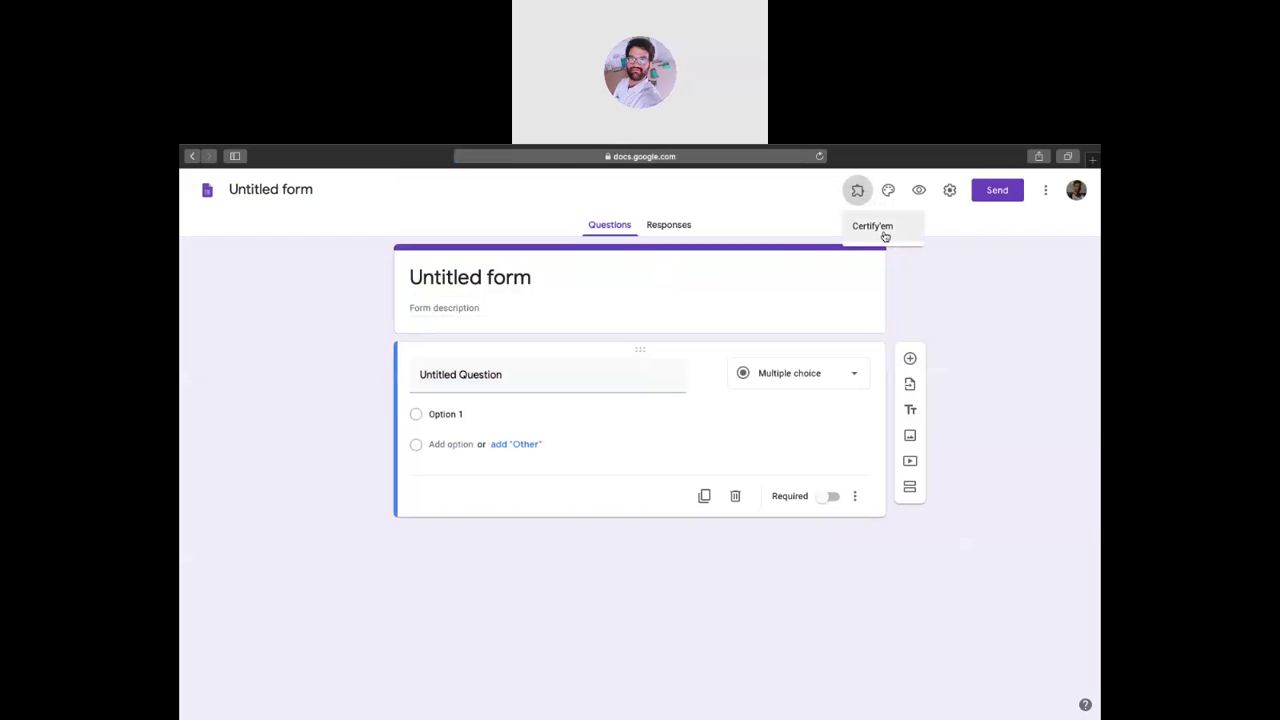
{"action": "left_click", "coordinate": [884, 230]}
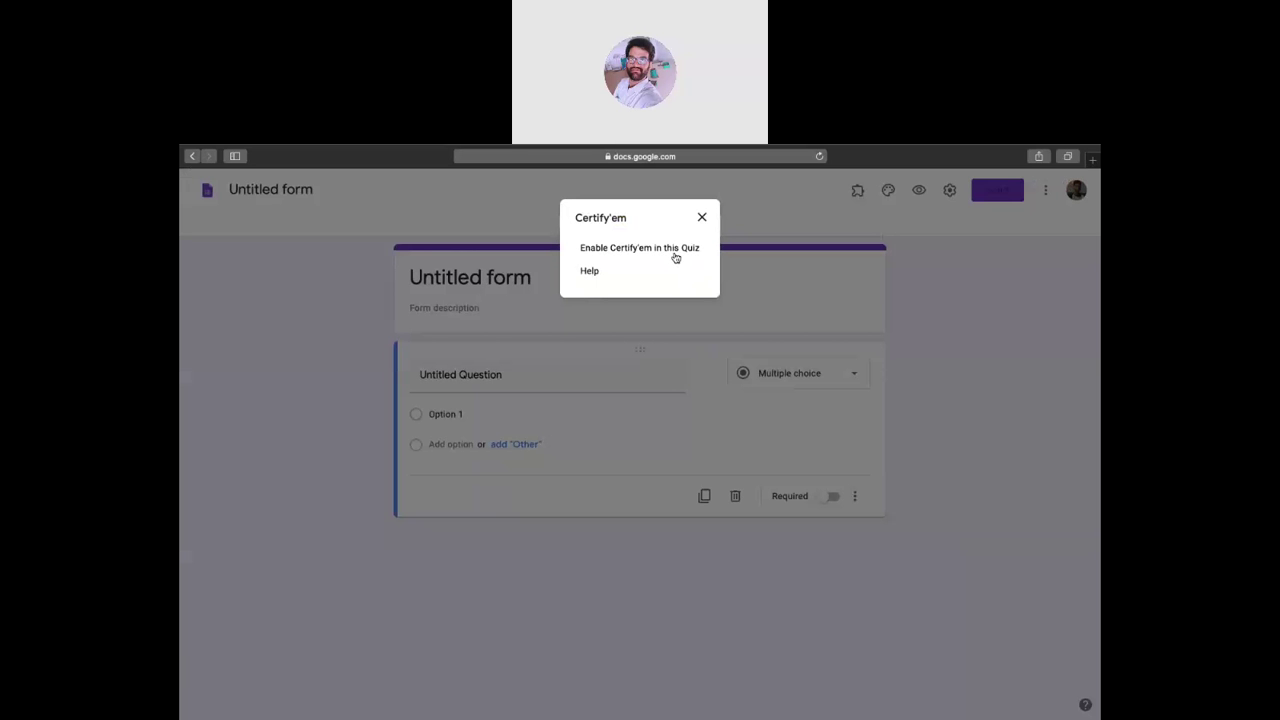
Enable Certify'em in this quiz and confirm with Get Started.
{"action": "left_click", "coordinate": [675, 257]}
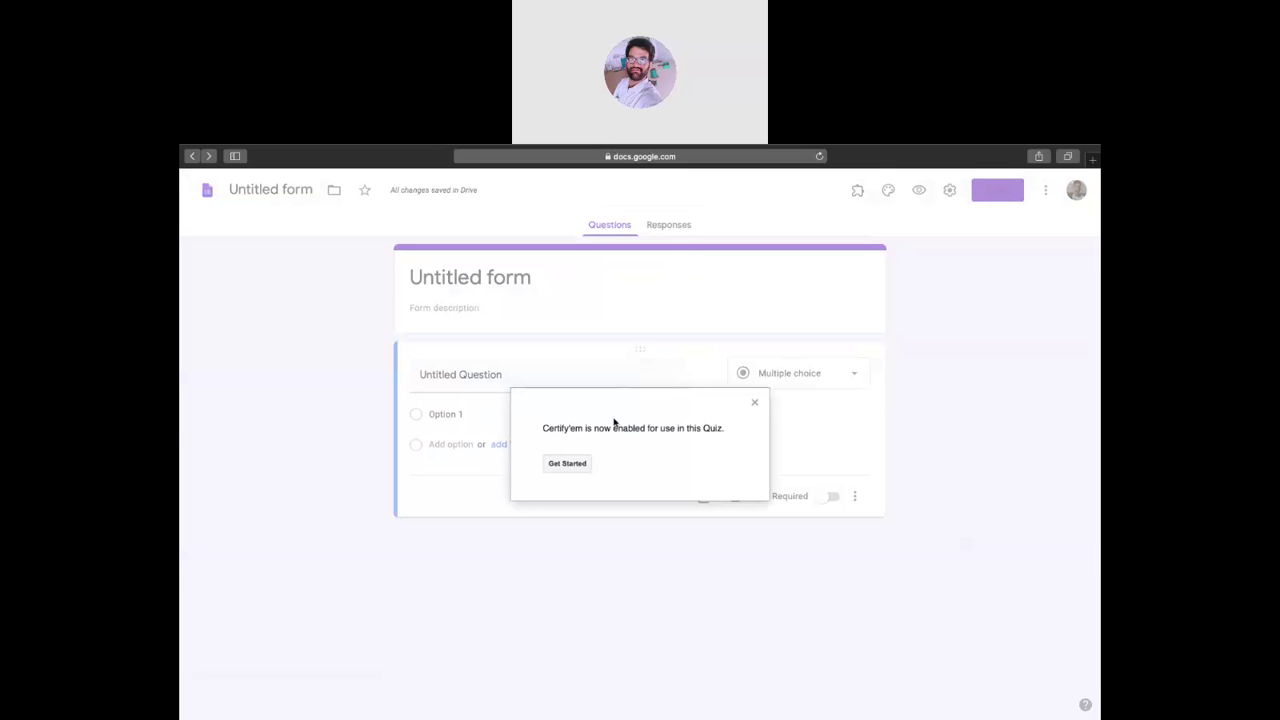
{"action": "left_click", "coordinate": [576, 466]}
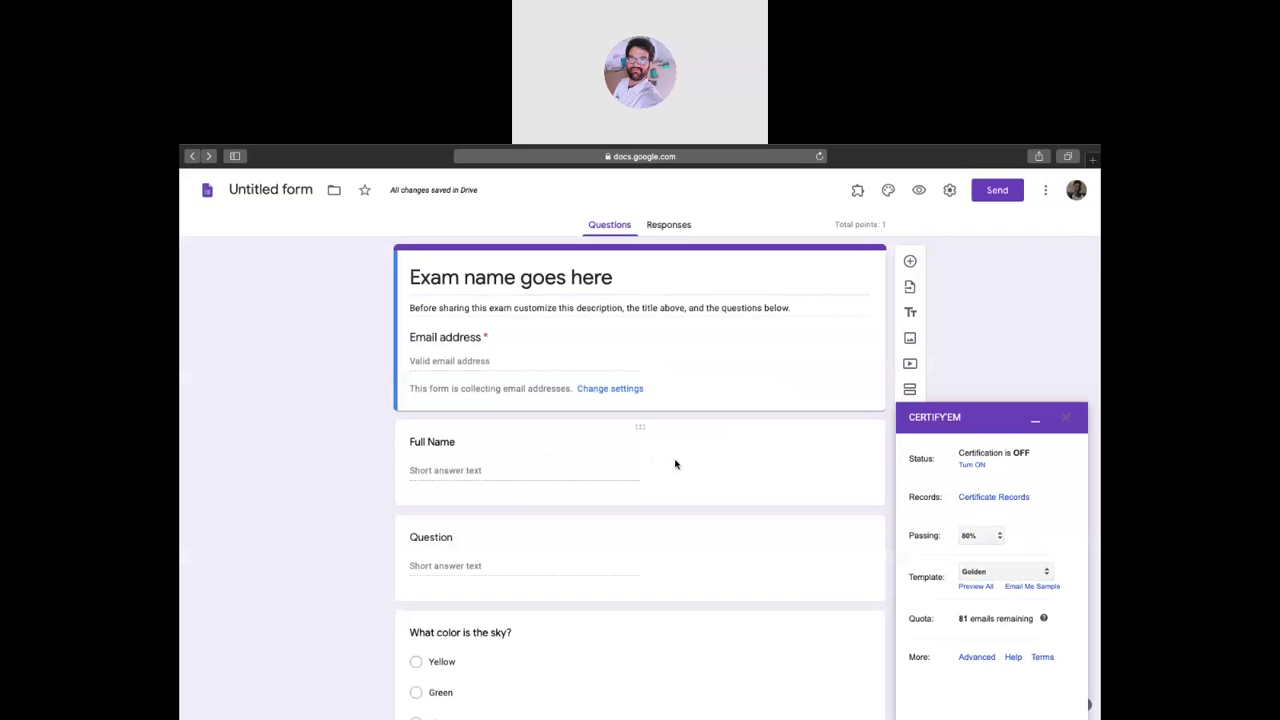
Replace the 'Exam name goes here' title with 'e quiz on intellectual property rights'.
{"action": "scroll", "coordinate": [977, 595], "scroll_direction": "down", "scroll_amount": 1}
{"action": "scroll", "coordinate": [977, 595], "scroll_direction": "up", "scroll_amount": 1}
{"action": "triple_click", "coordinate": [571, 281]}
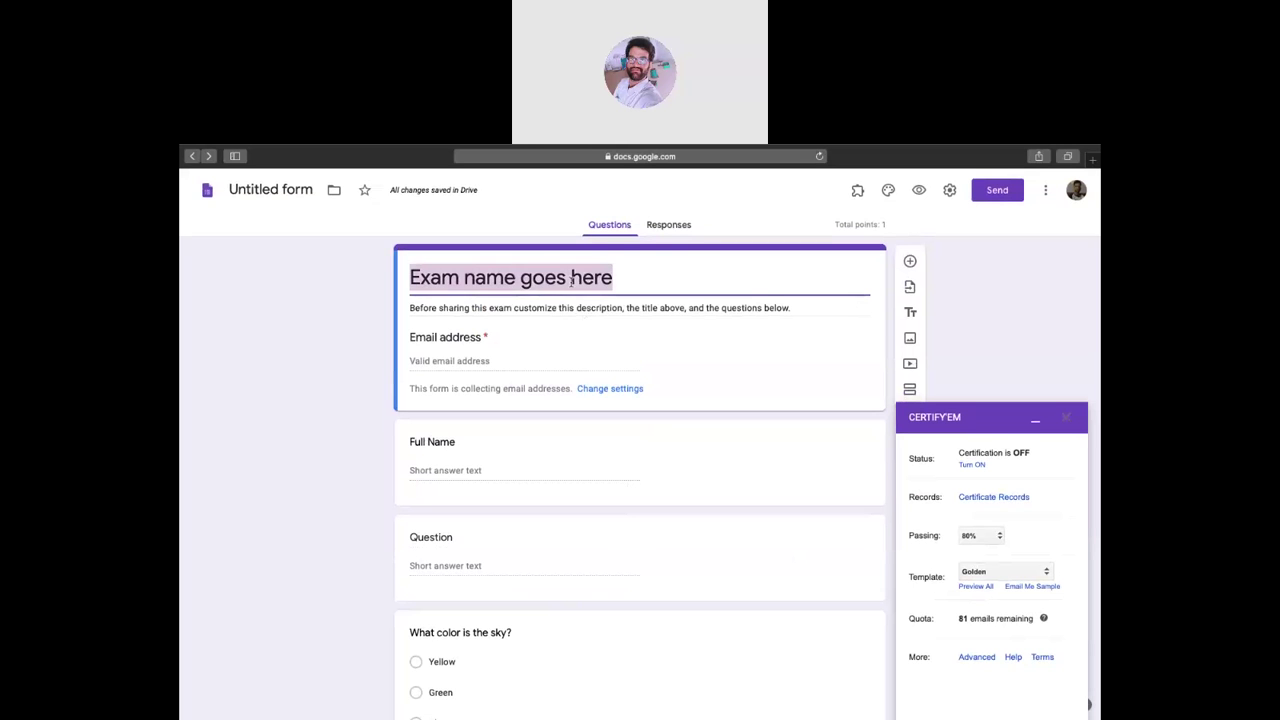
{"action": "key", "text": "BackSpace"}
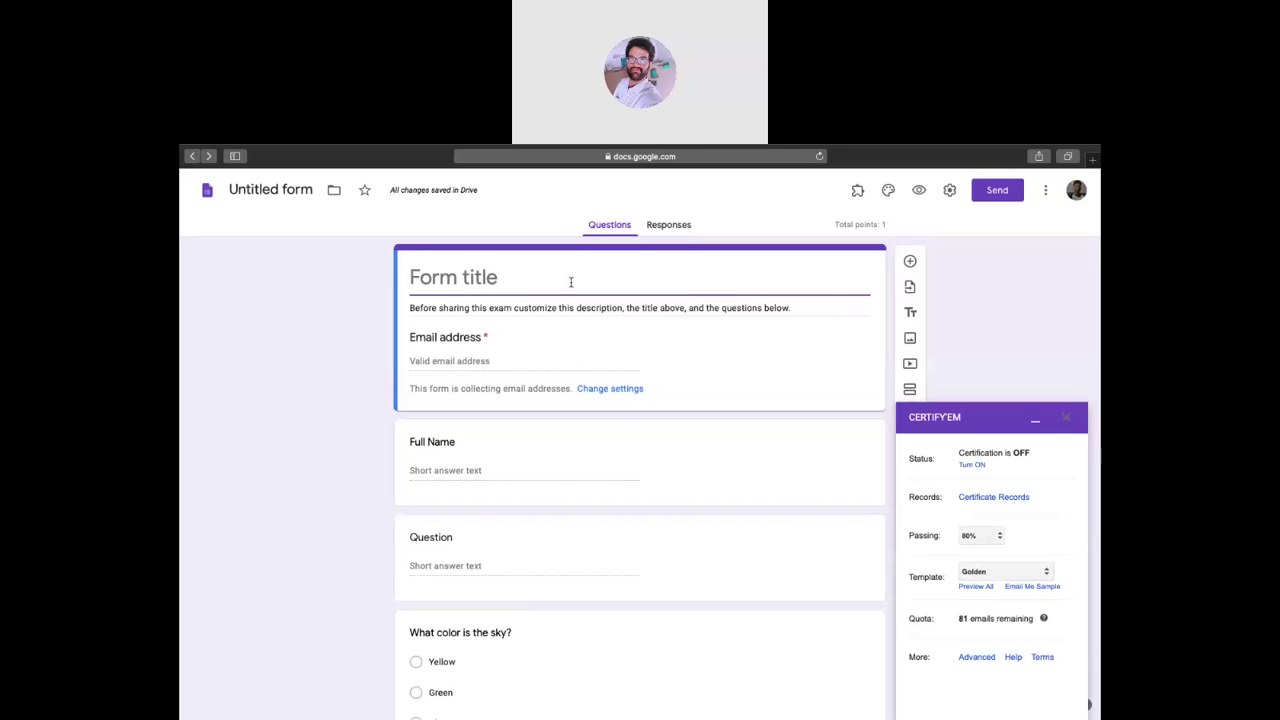
{"action": "type", "text": "e q"}
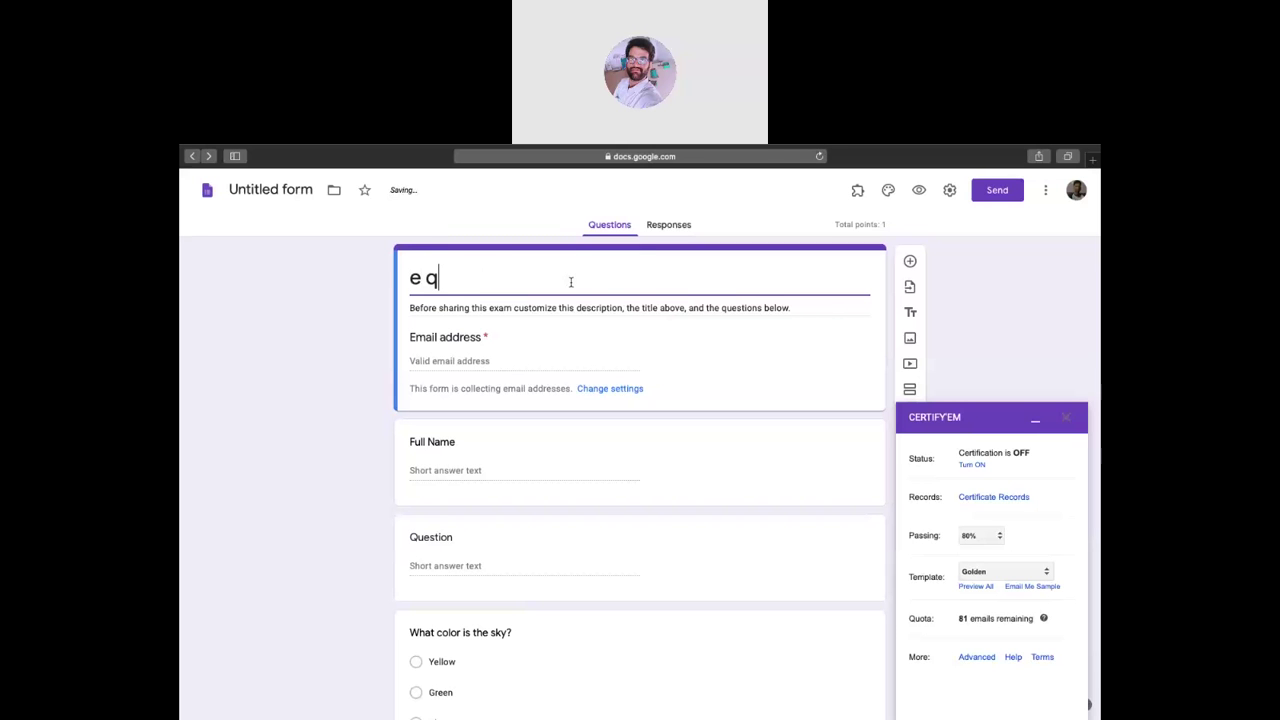
{"action": "type", "text": "uiz on intellectual prop"}
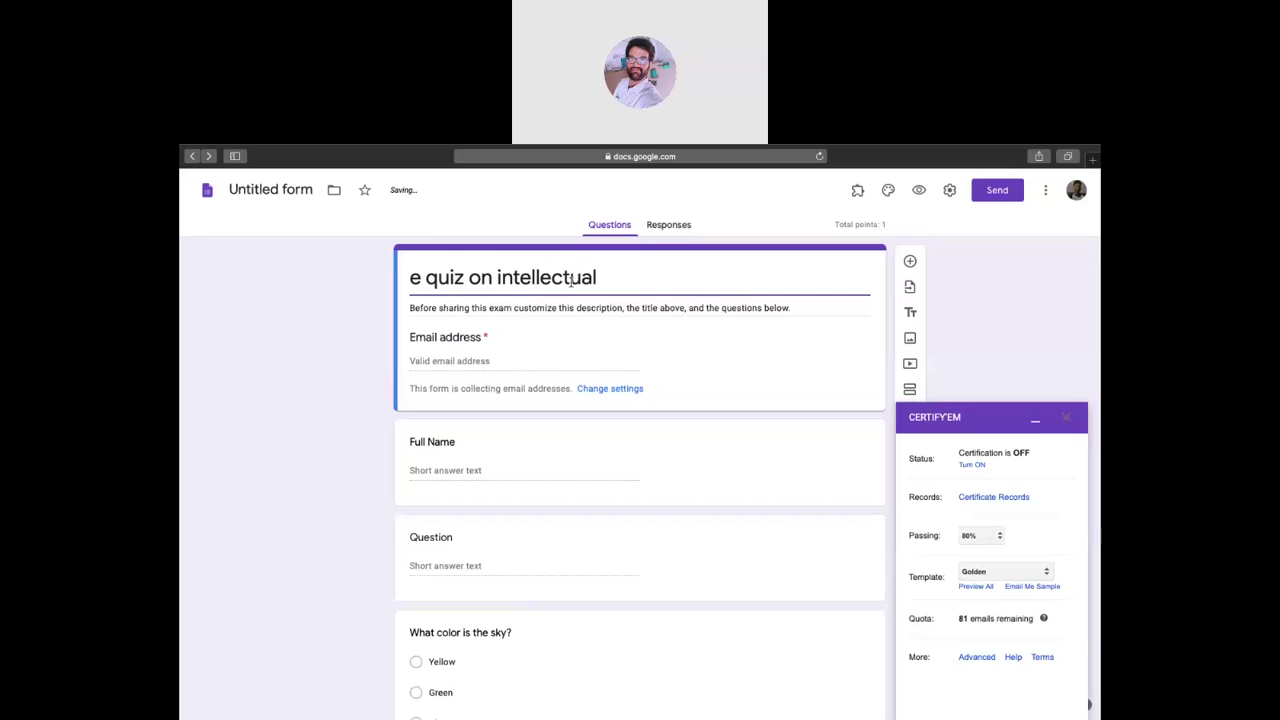
{"action": "type", "text": "erty rights"}
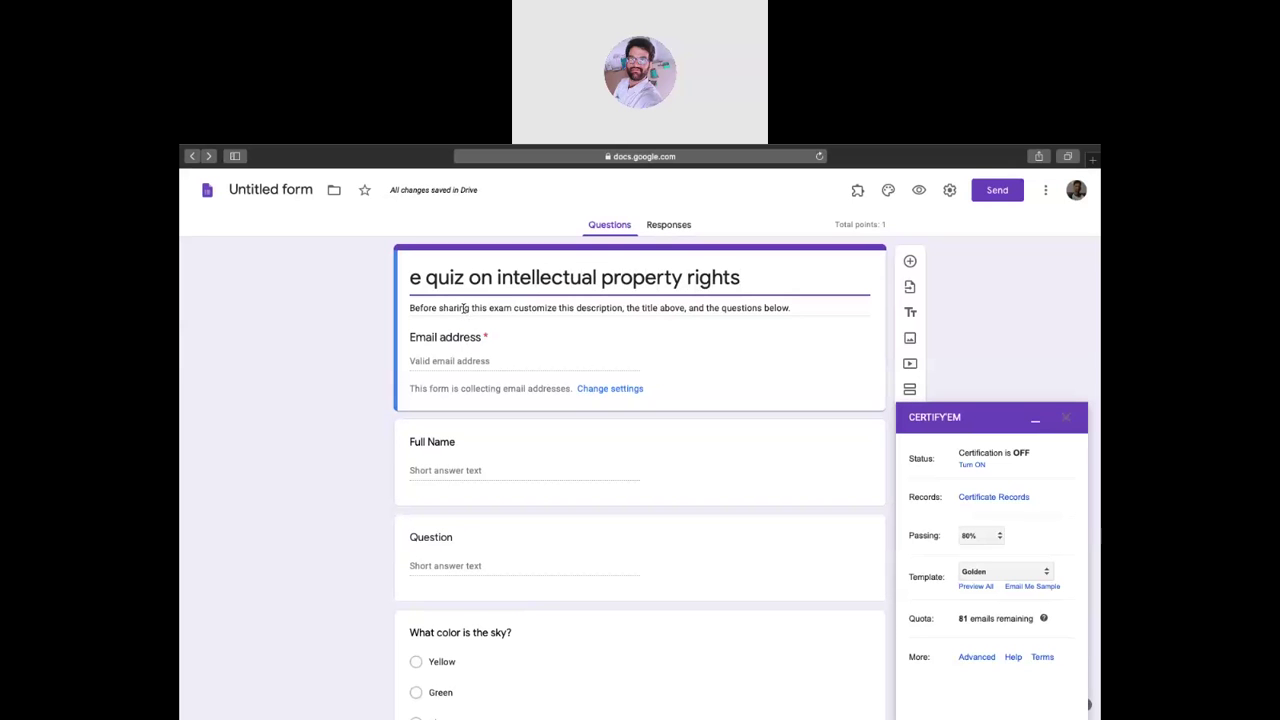
{"action": "left_click", "coordinate": [367, 323]}
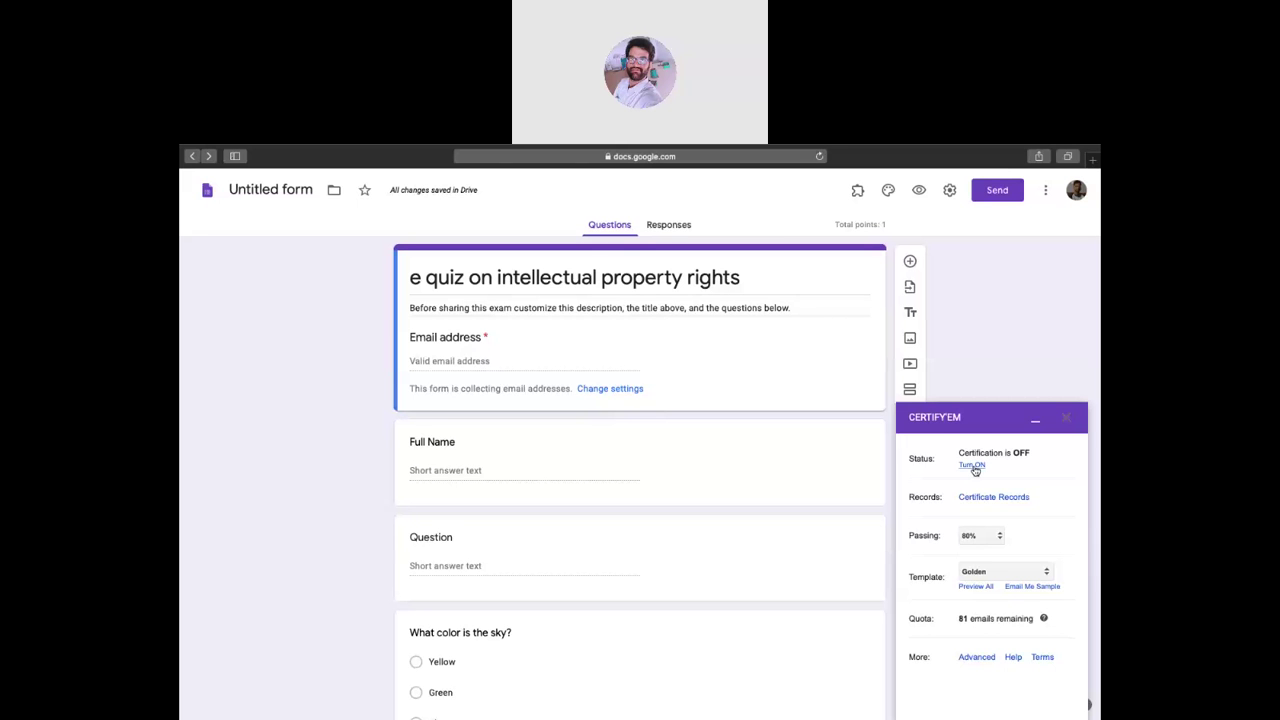
Turn Certify'em certification ON and set the passing score to 50%.
{"action": "left_click", "coordinate": [973, 466]}
{"action": "left_click", "coordinate": [981, 540]}
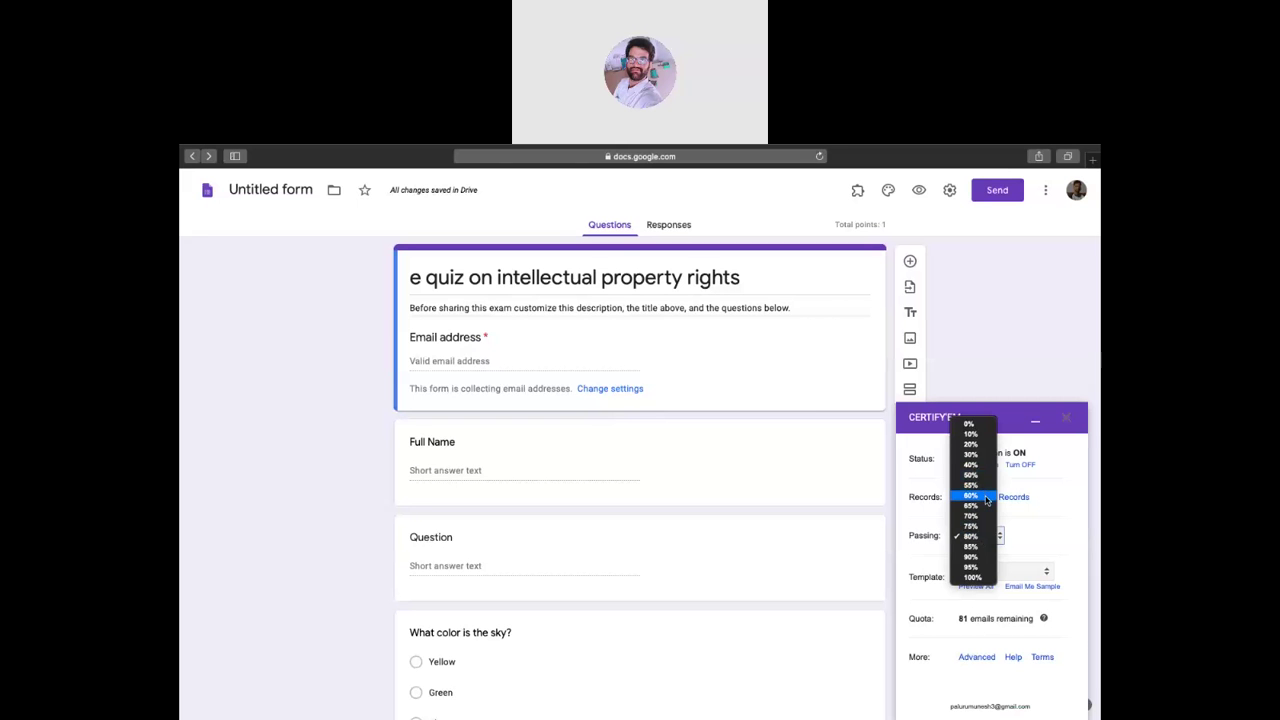
{"action": "left_click", "coordinate": [981, 476]}
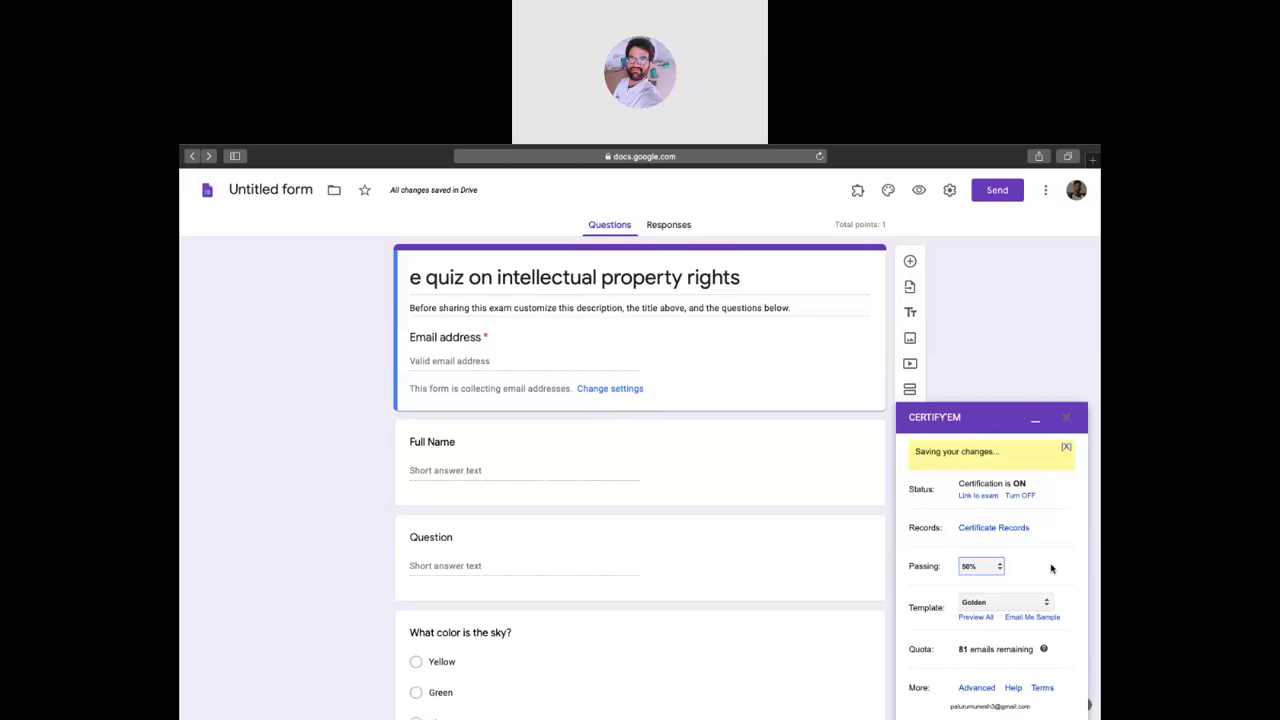
{"action": "scroll", "coordinate": [1050, 590], "scroll_direction": "down", "scroll_amount": 1}
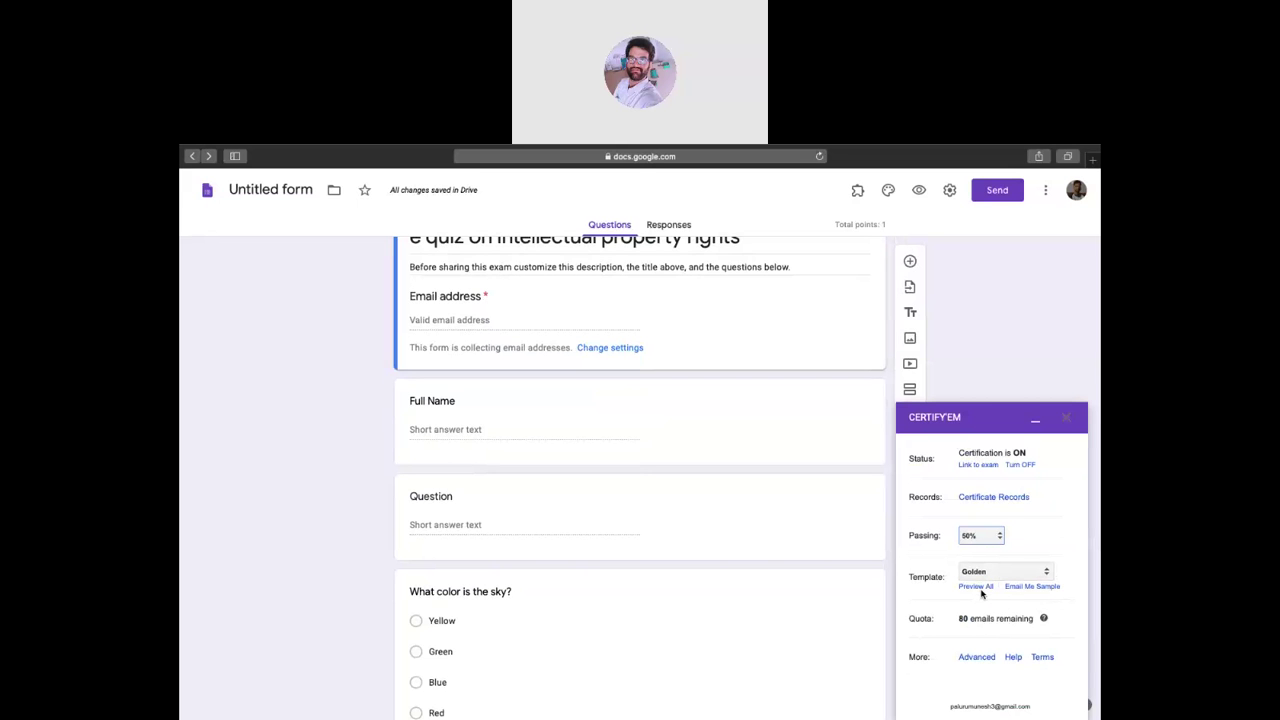
Choose 'Use a Custom Template' in the Certify'em certificate Template dropdown.
{"action": "left_click", "coordinate": [1003, 577]}
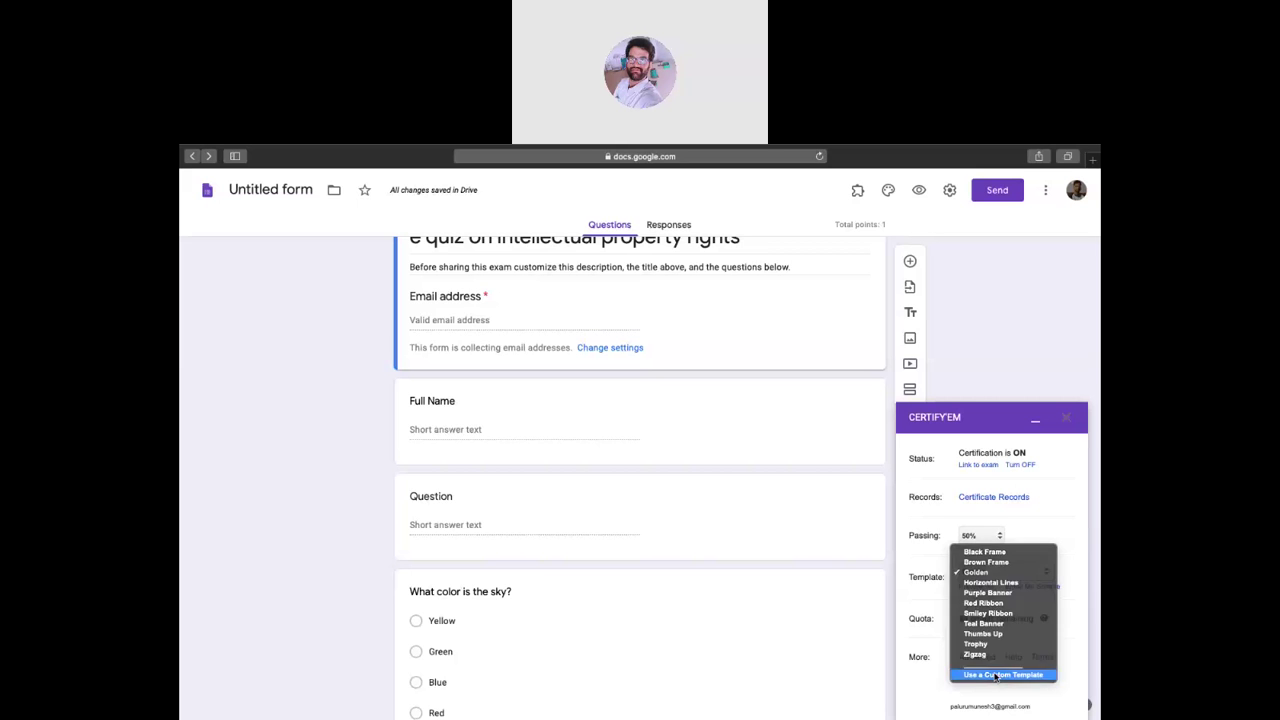
{"action": "left_click", "coordinate": [995, 676]}
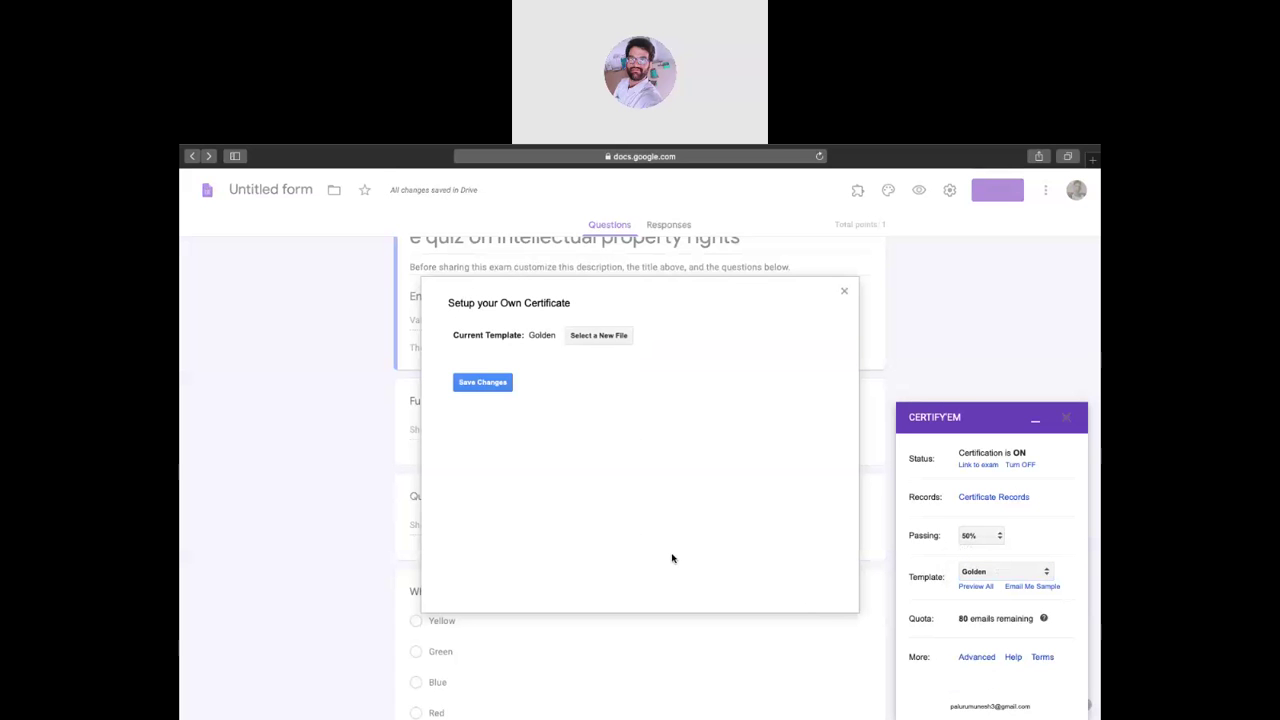
Pick the Untitled presentation from Drive as the certificate and save the changes.
{"action": "left_click", "coordinate": [596, 336]}
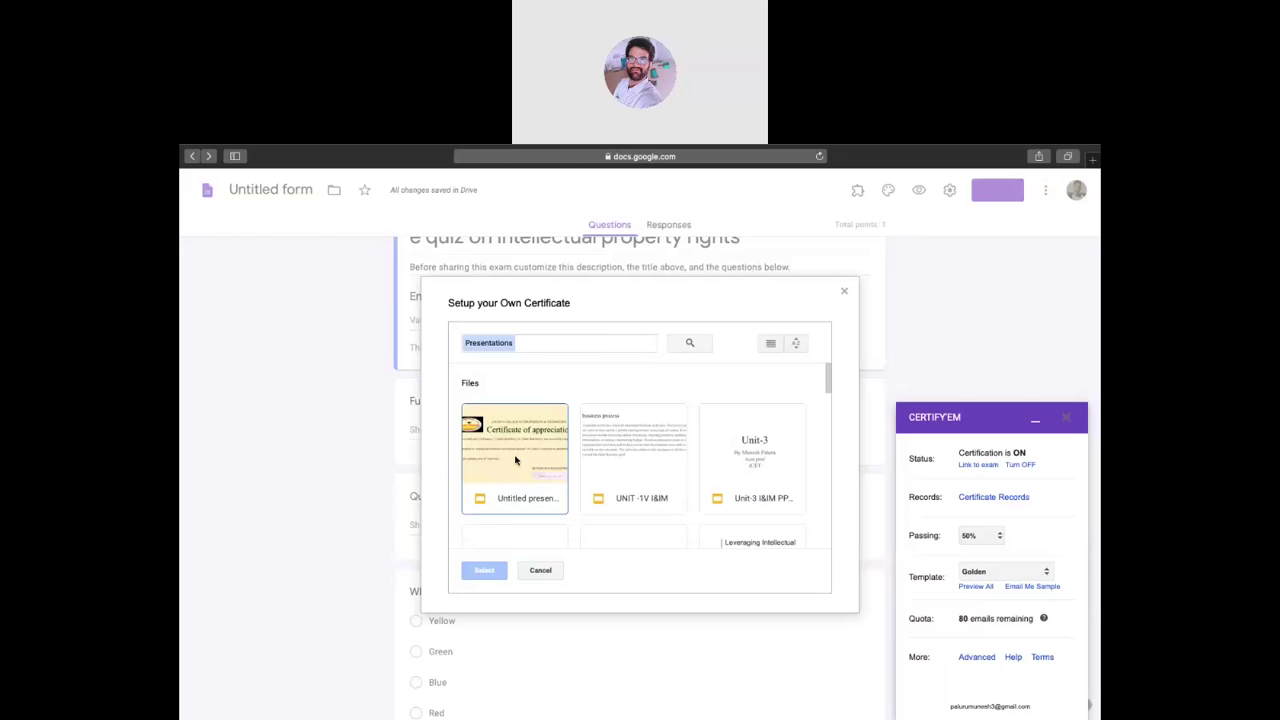
{"action": "double_click", "coordinate": [516, 460]}
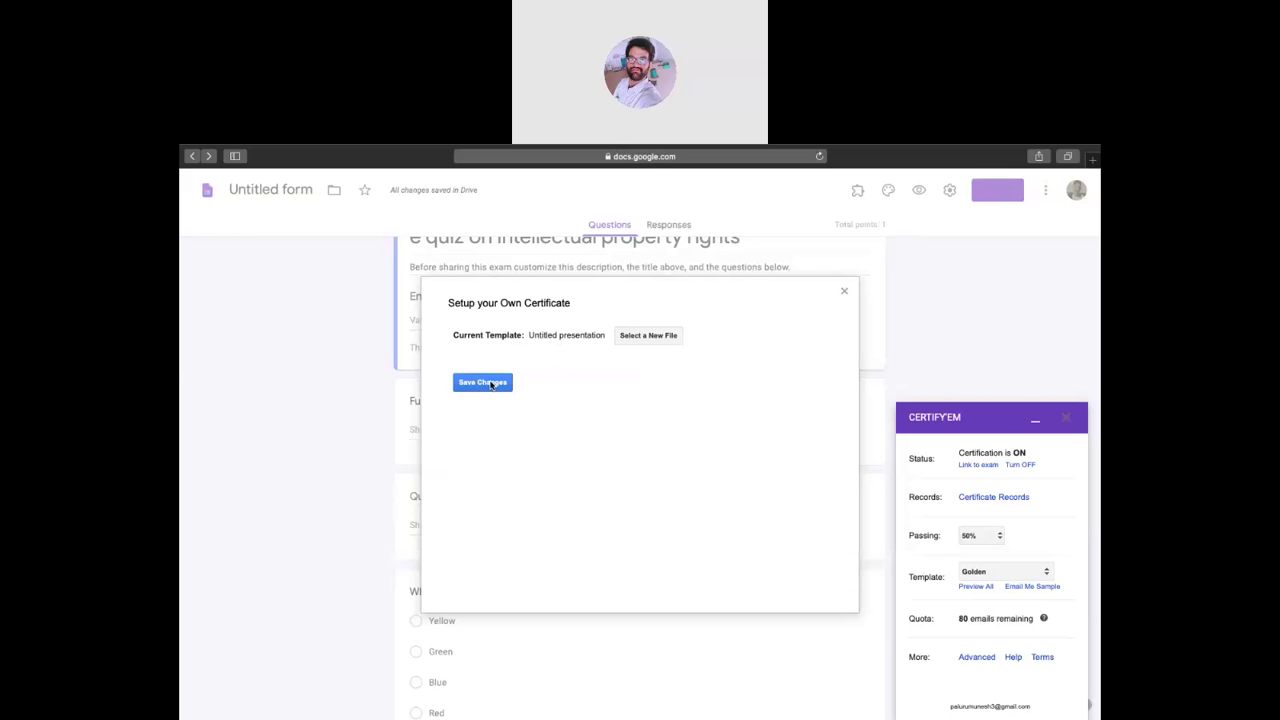
{"action": "left_click", "coordinate": [484, 382]}
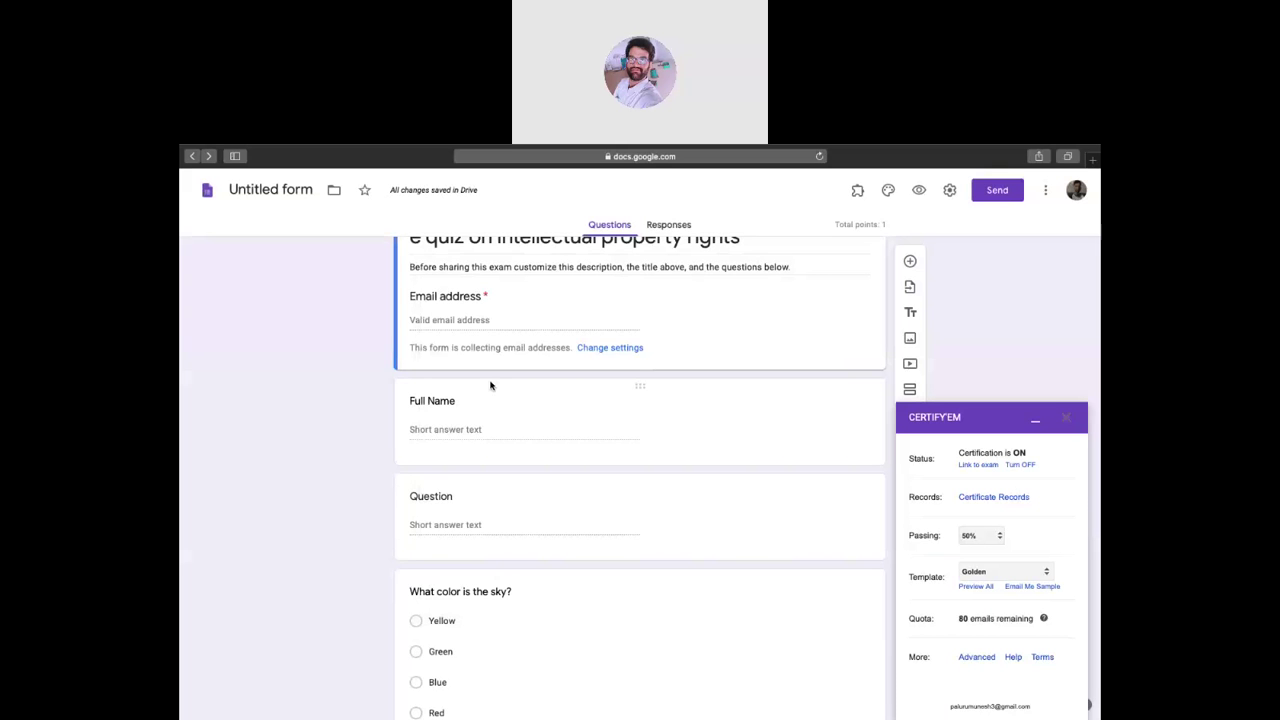
{"action": "scroll", "coordinate": [1014, 660], "scroll_direction": "down", "scroll_amount": 1}
{"action": "scroll", "coordinate": [761, 496], "scroll_direction": "up", "scroll_amount": 2}
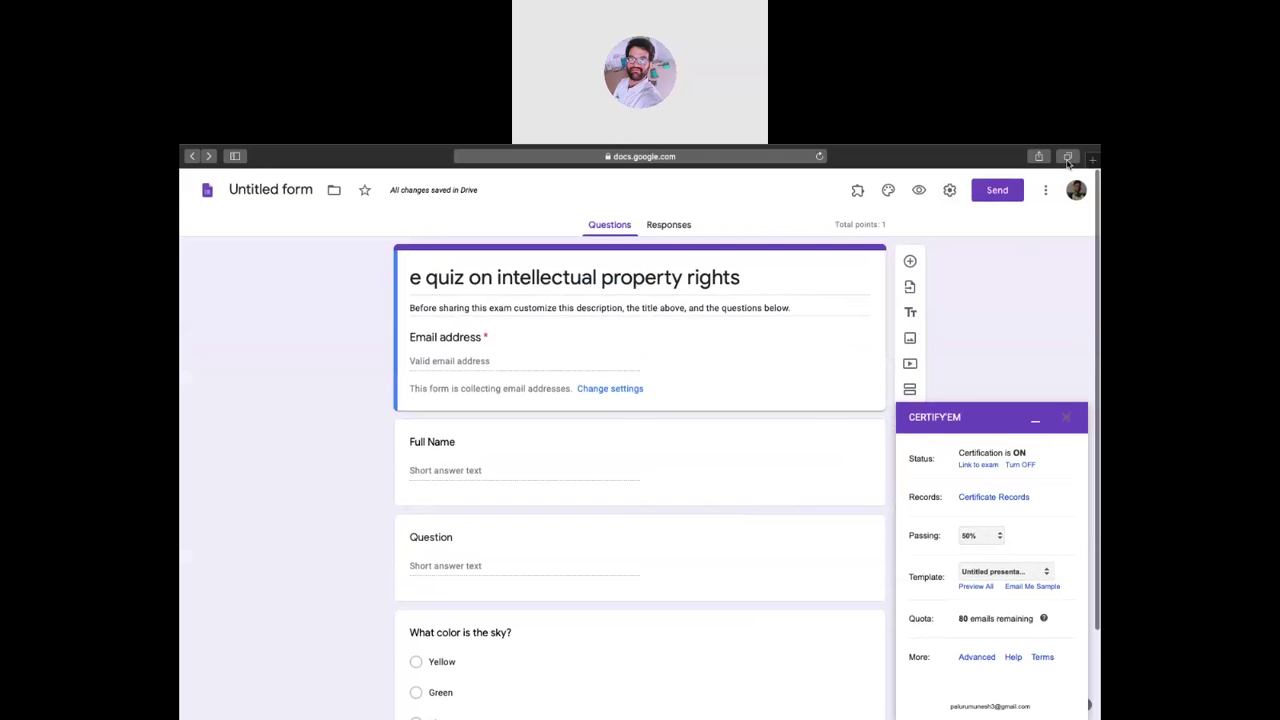
Open a new Safari tab on the Google homepage from Favourites.
{"action": "left_click", "coordinate": [1068, 157]}
{"action": "left_click", "coordinate": [871, 364]}
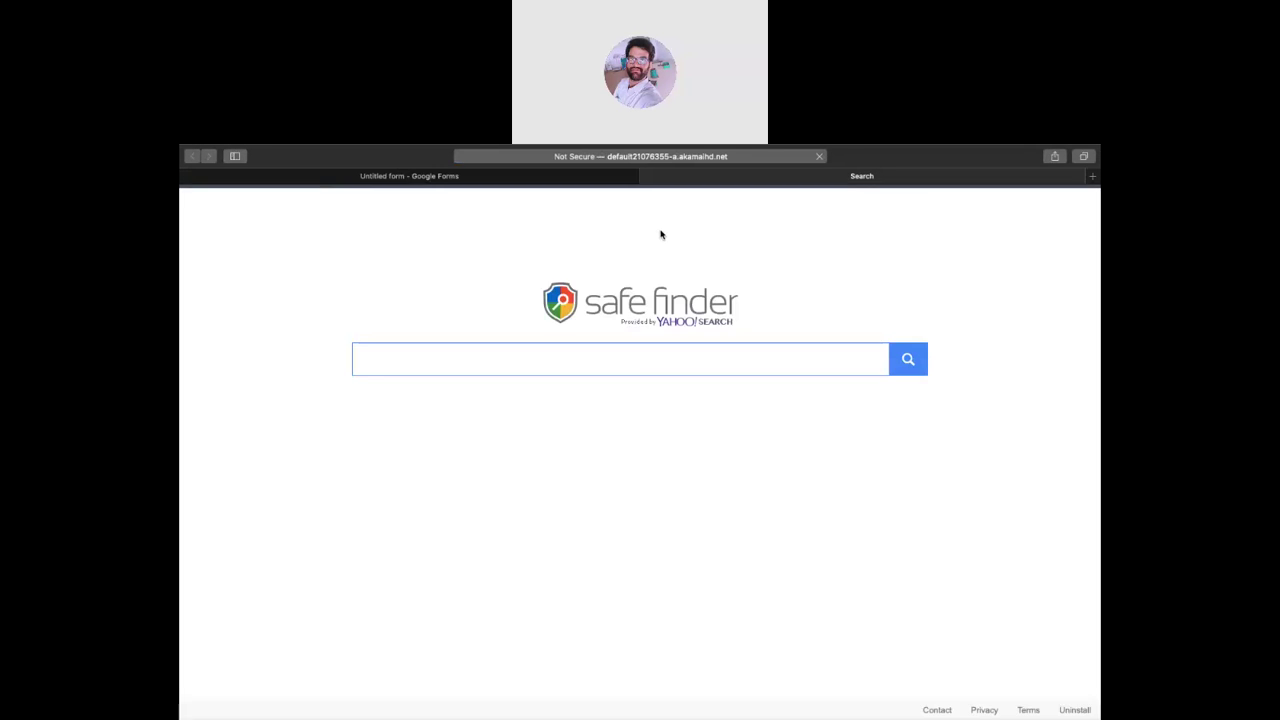
{"action": "left_click", "coordinate": [645, 157]}
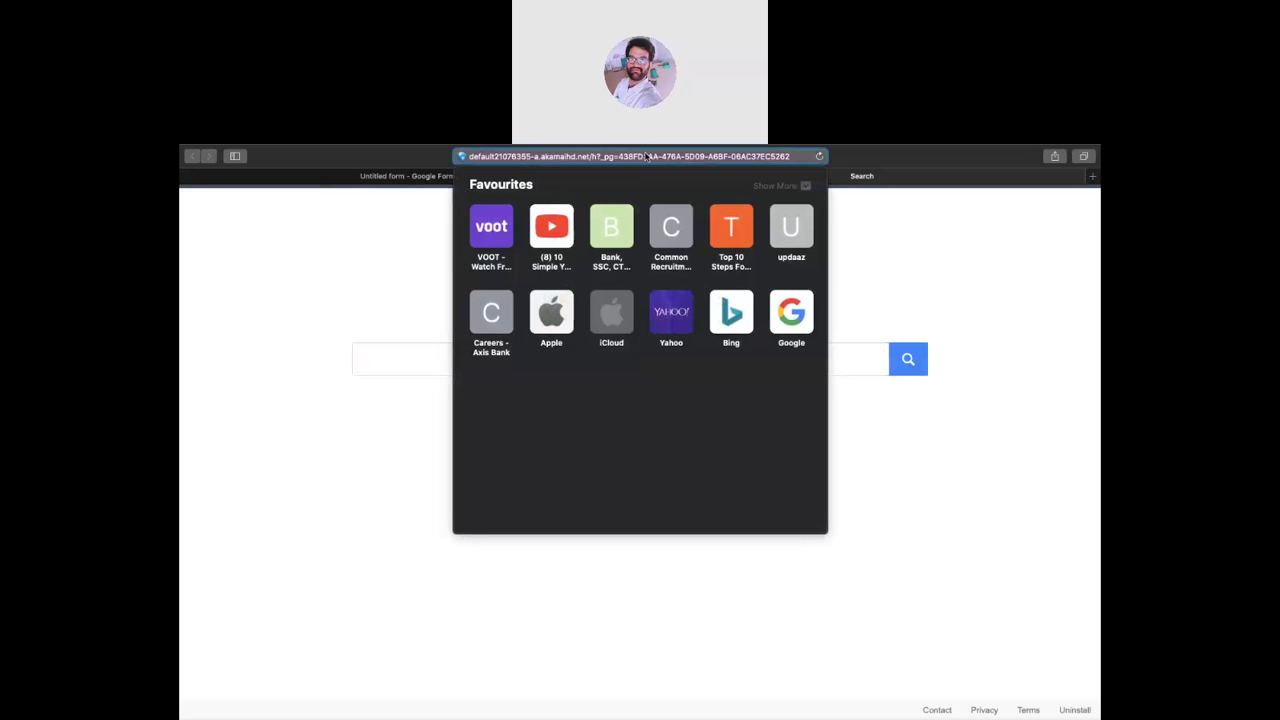
{"action": "left_click", "coordinate": [806, 312]}
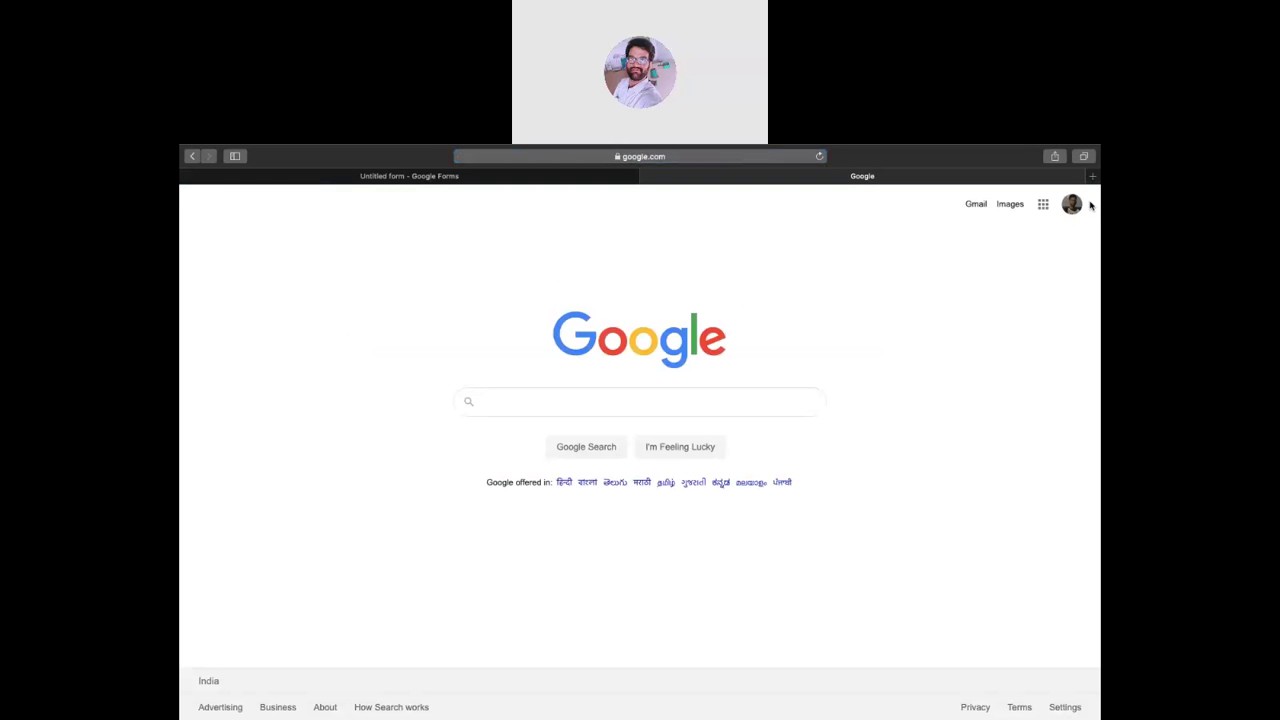
Launch Google Slides from the Google apps grid.
{"action": "left_click", "coordinate": [1043, 204]}
{"action": "scroll", "coordinate": [953, 424], "scroll_direction": "down", "scroll_amount": 6}
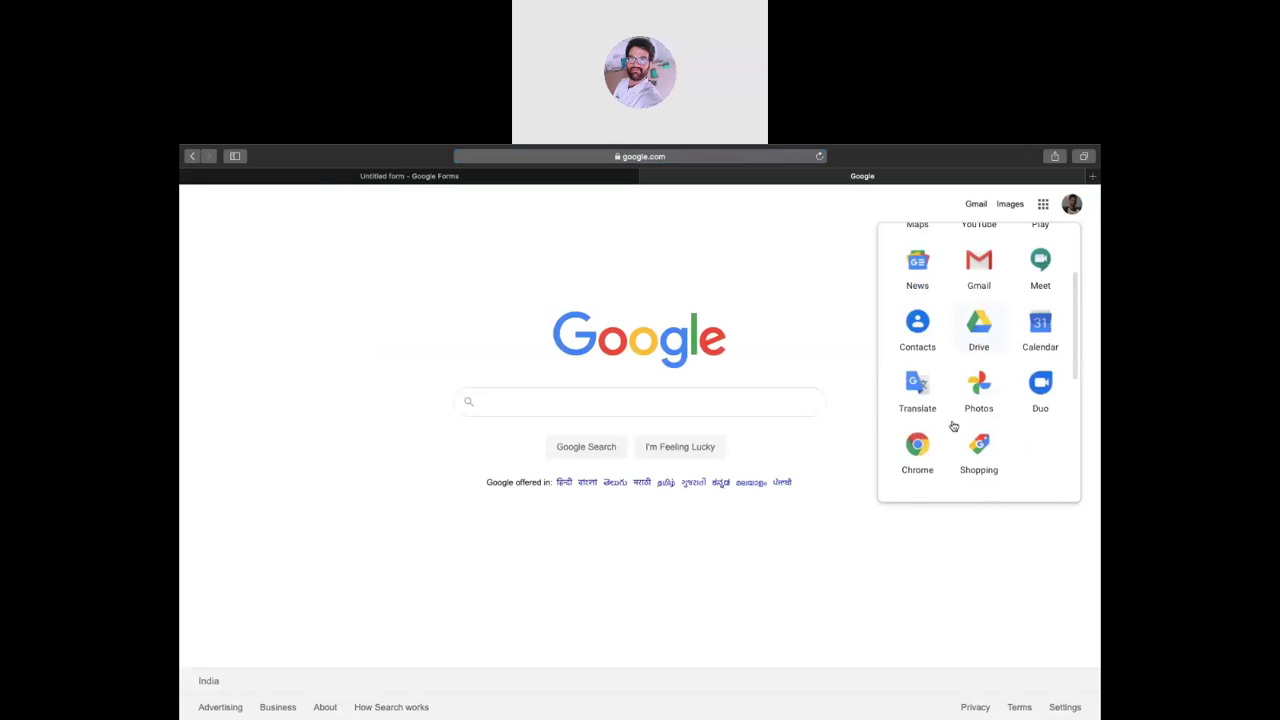
{"action": "scroll", "coordinate": [952, 428], "scroll_direction": "down", "scroll_amount": 3}
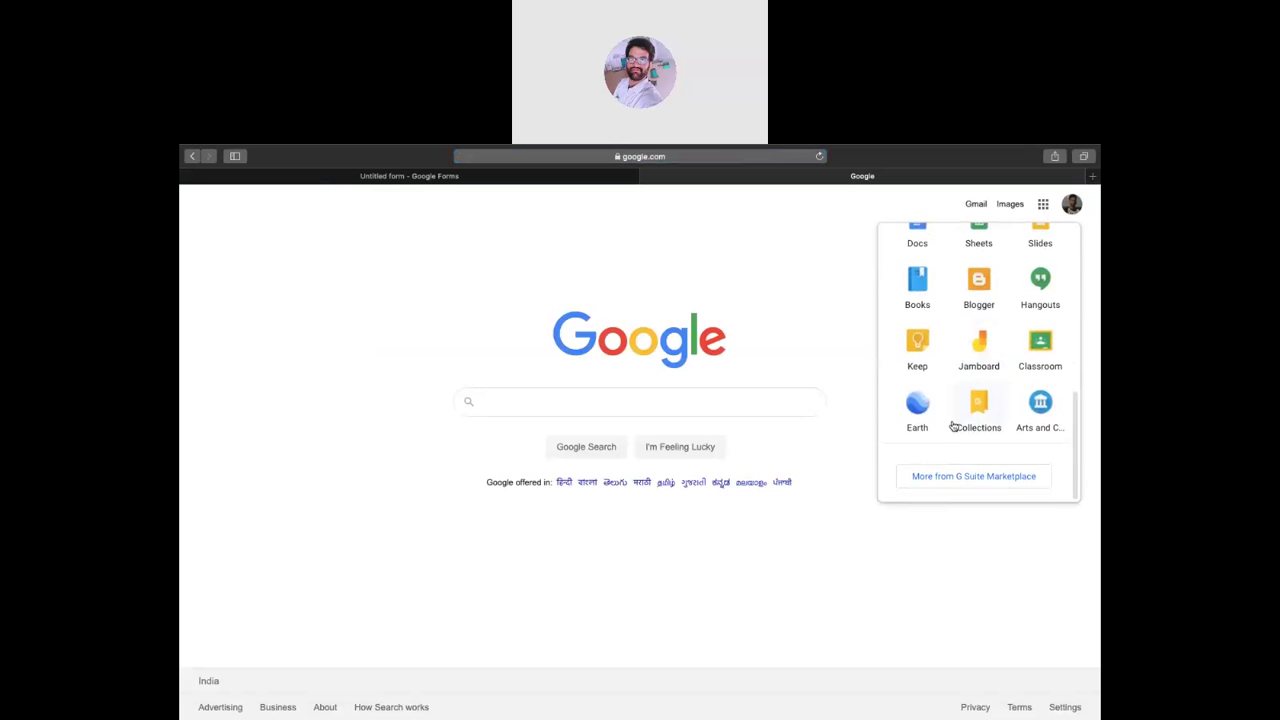
{"action": "scroll", "coordinate": [961, 407], "scroll_direction": "up", "scroll_amount": 2}
{"action": "left_click", "coordinate": [1042, 290]}
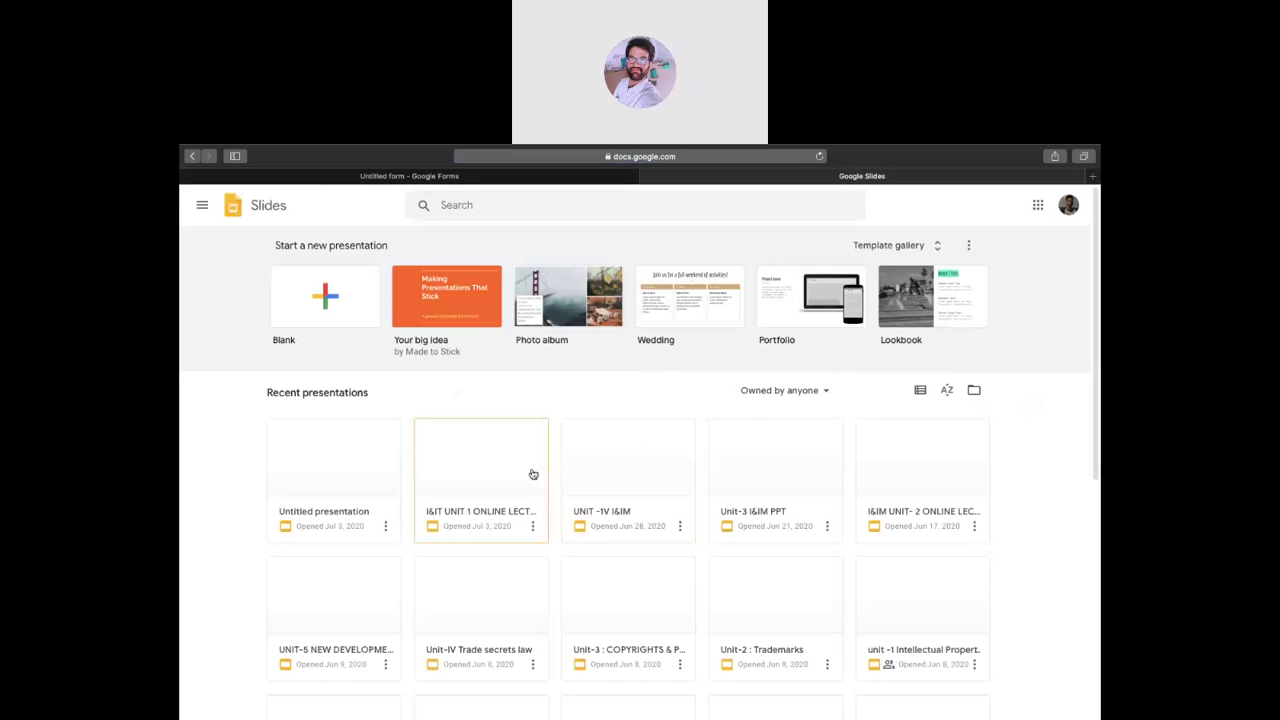
Open the Untitled certificate presentation showing the {{full name}}, {{date}} and {{percent}} placeholders.
{"action": "left_click", "coordinate": [355, 469]}
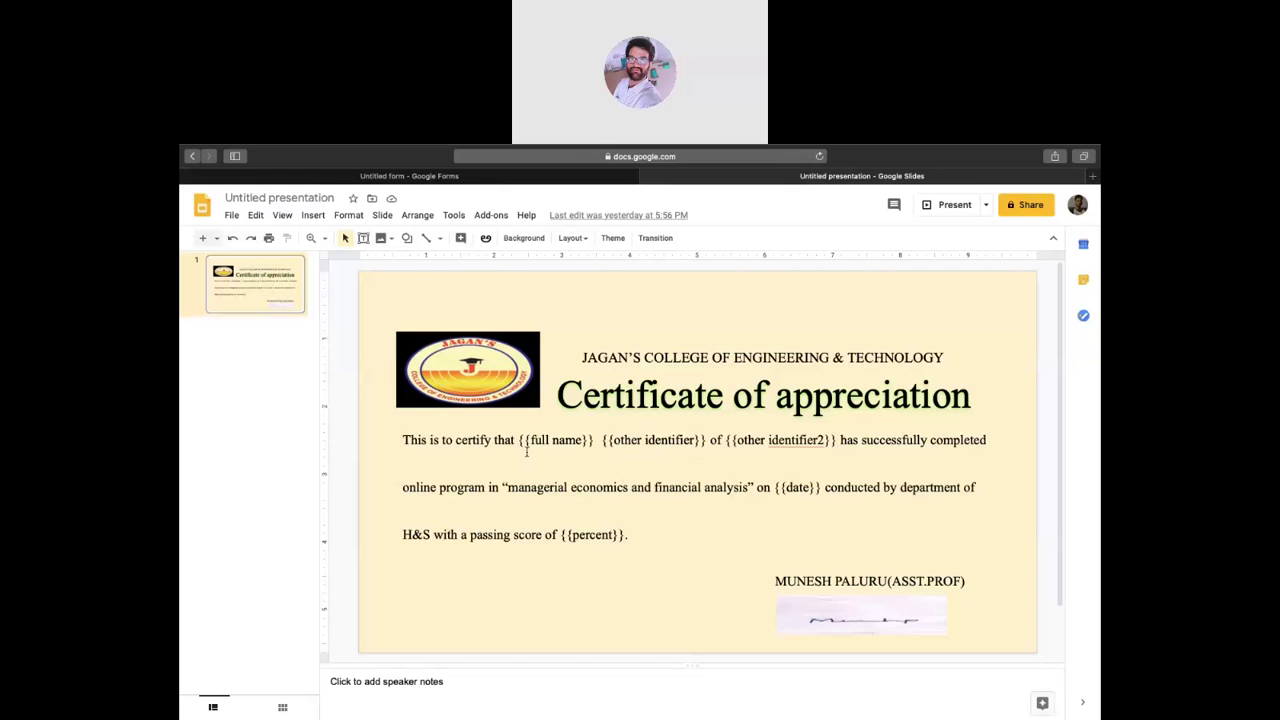
{"action": "left_click", "coordinate": [1083, 156]}
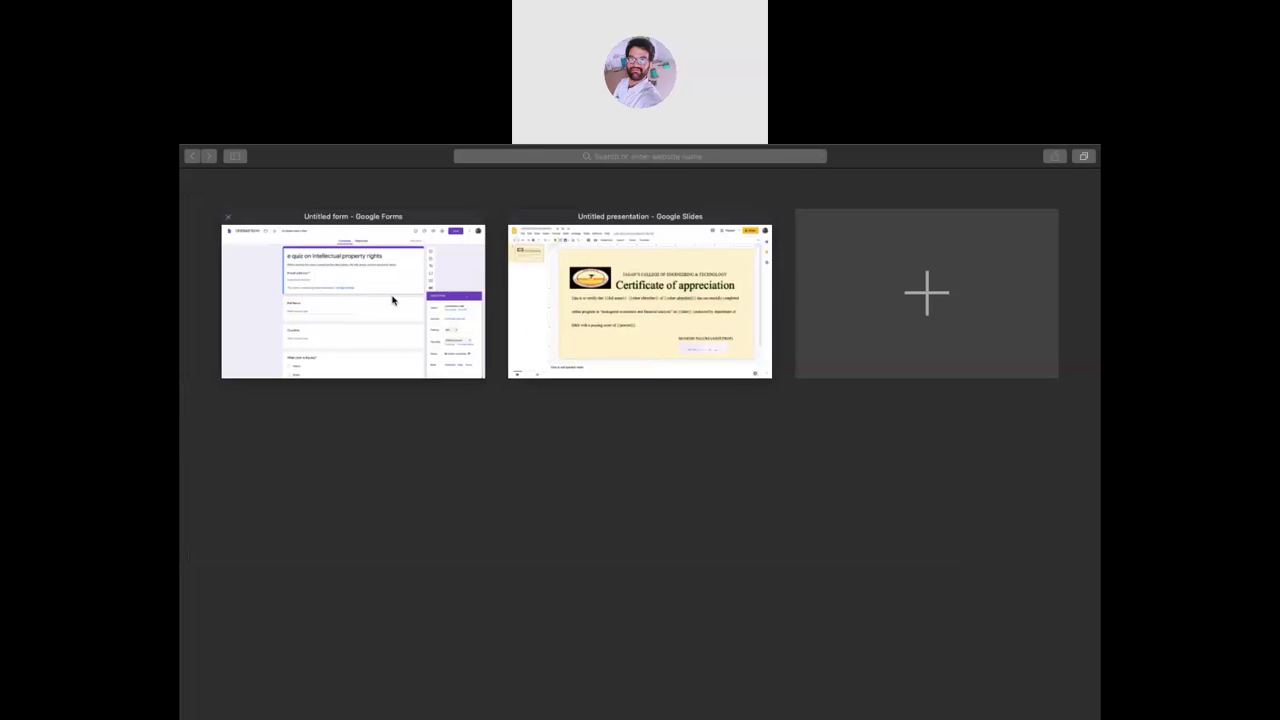
Back in the quiz, minimize the Certify'em panel and add a question below the title card.
{"action": "left_click", "coordinate": [394, 300]}
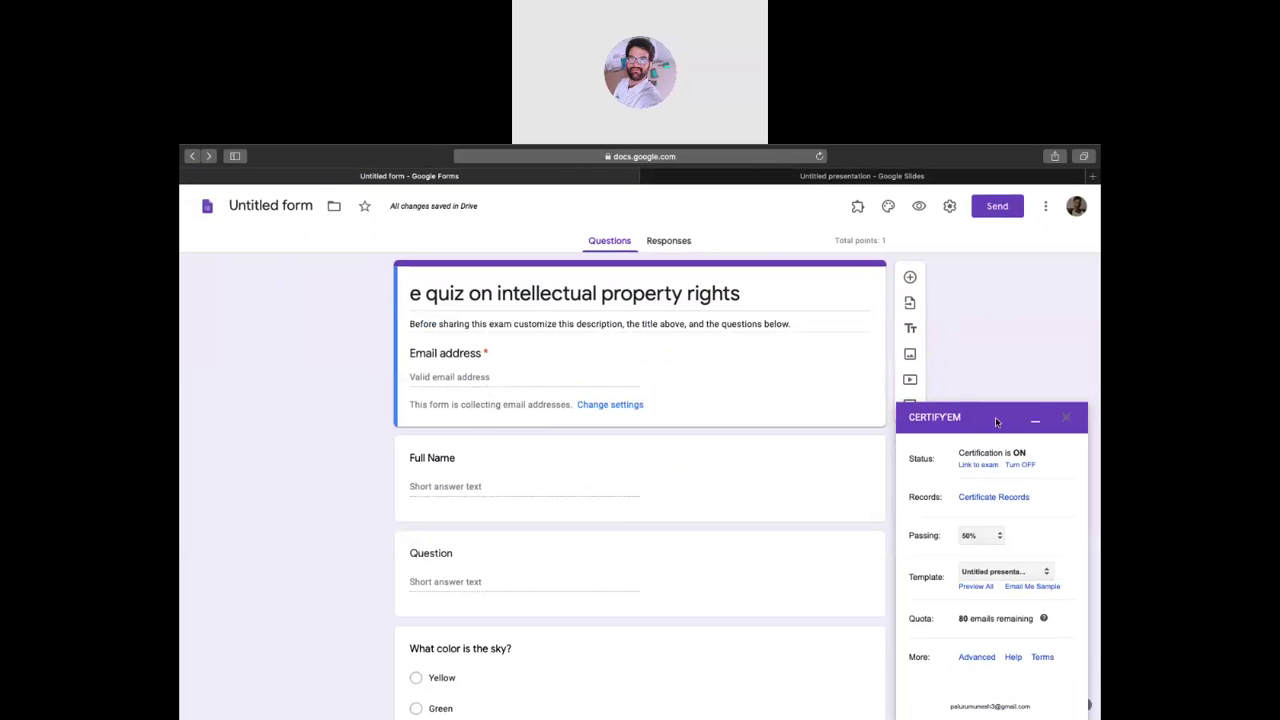
{"action": "left_click", "coordinate": [1037, 421]}
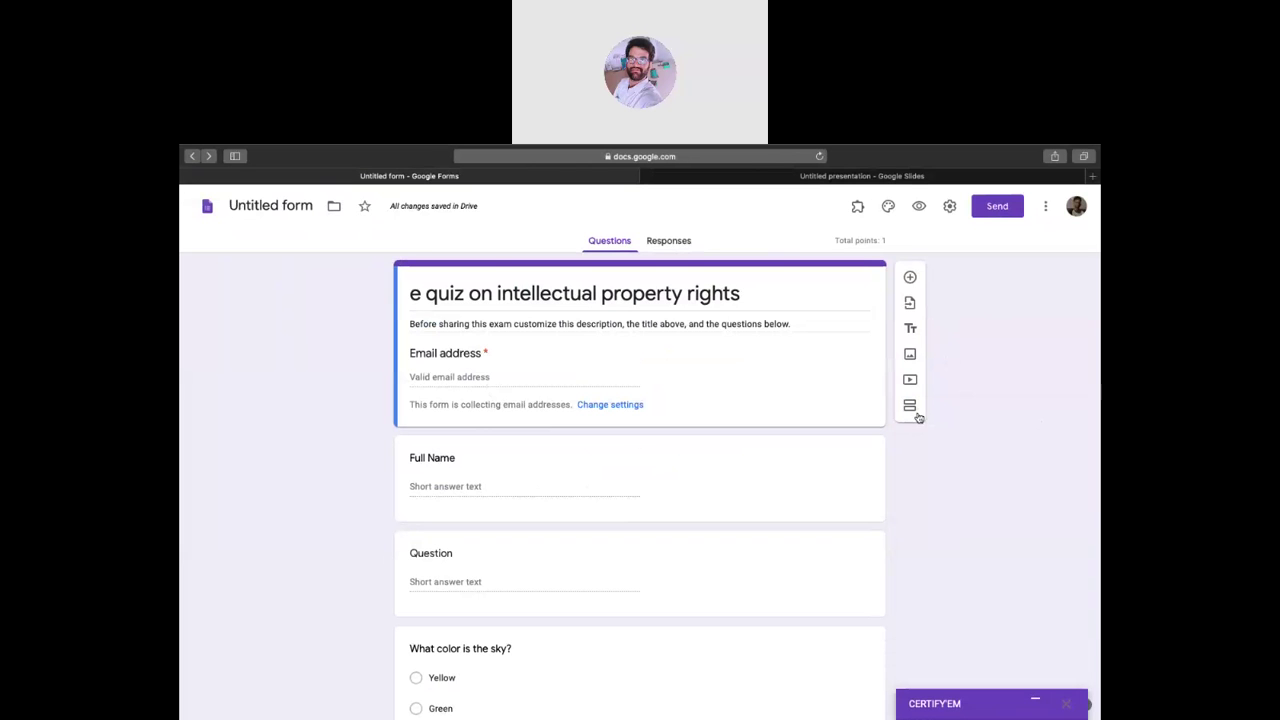
{"action": "left_click", "coordinate": [909, 278]}
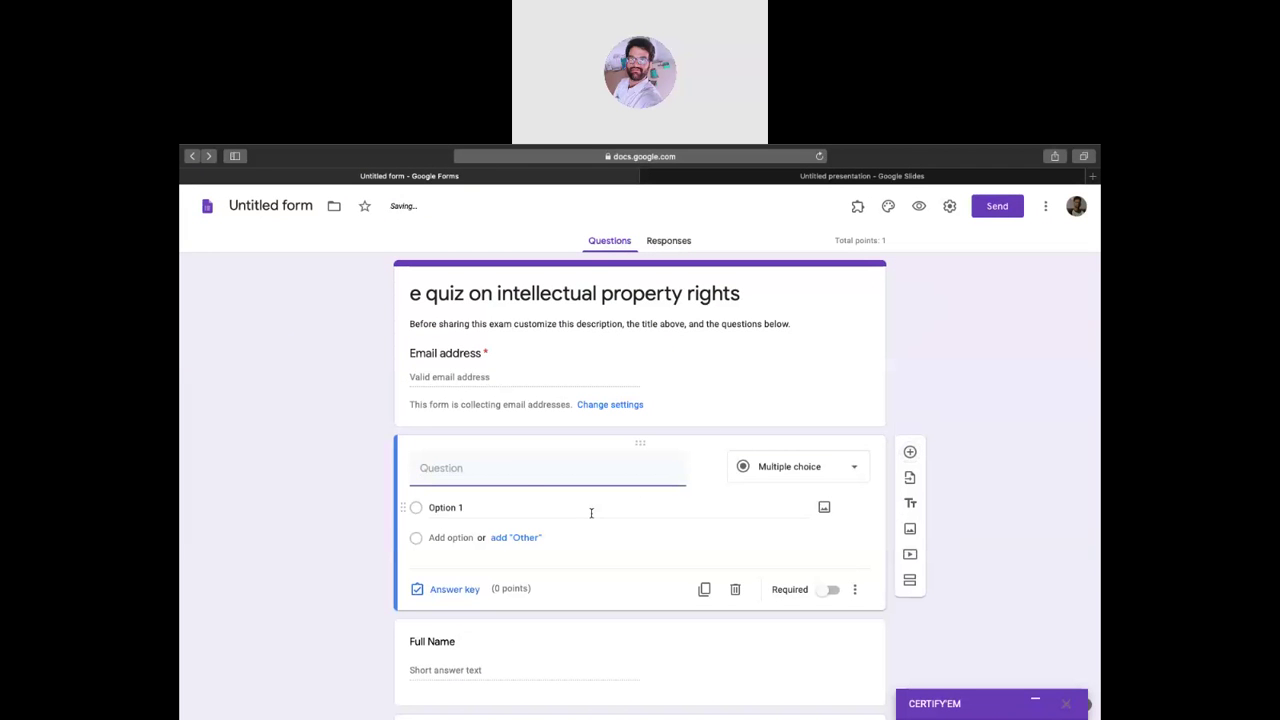
Locate the new blank short-answer question below Full Name and select it for editing.
{"action": "scroll", "coordinate": [420, 520], "scroll_direction": "down", "scroll_amount": 2}
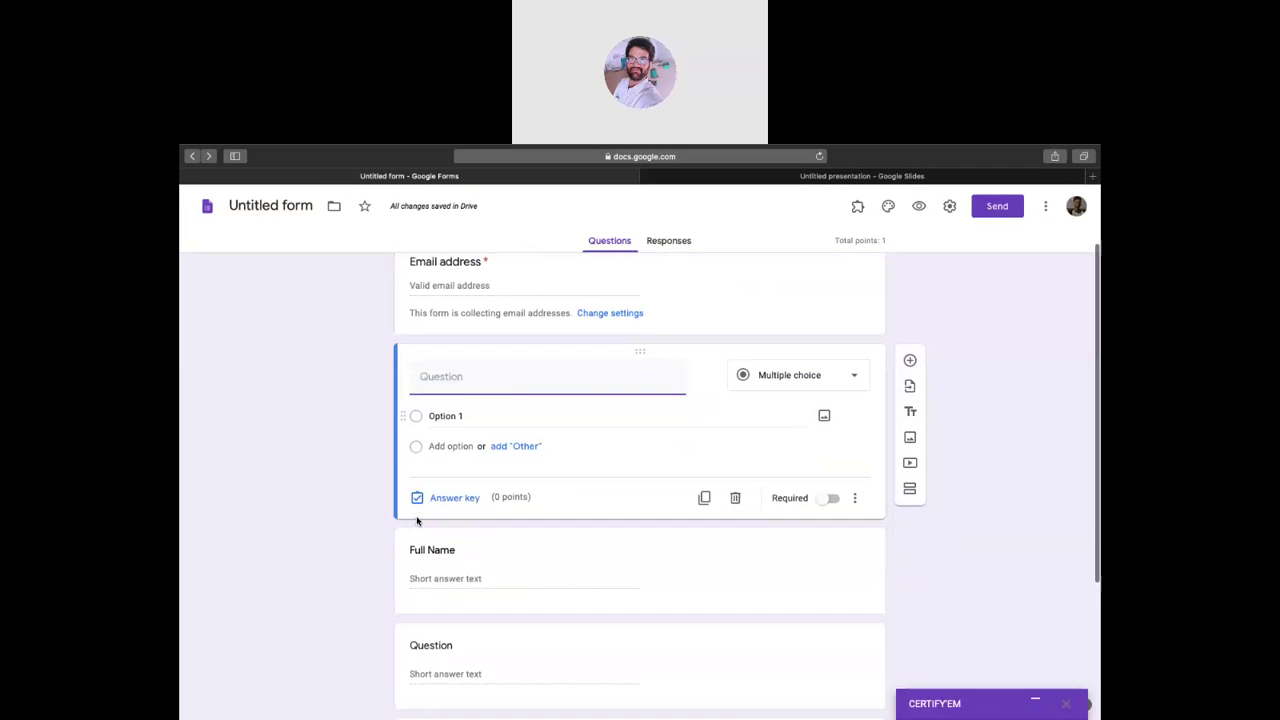
{"action": "scroll", "coordinate": [417, 521], "scroll_direction": "down", "scroll_amount": 1}
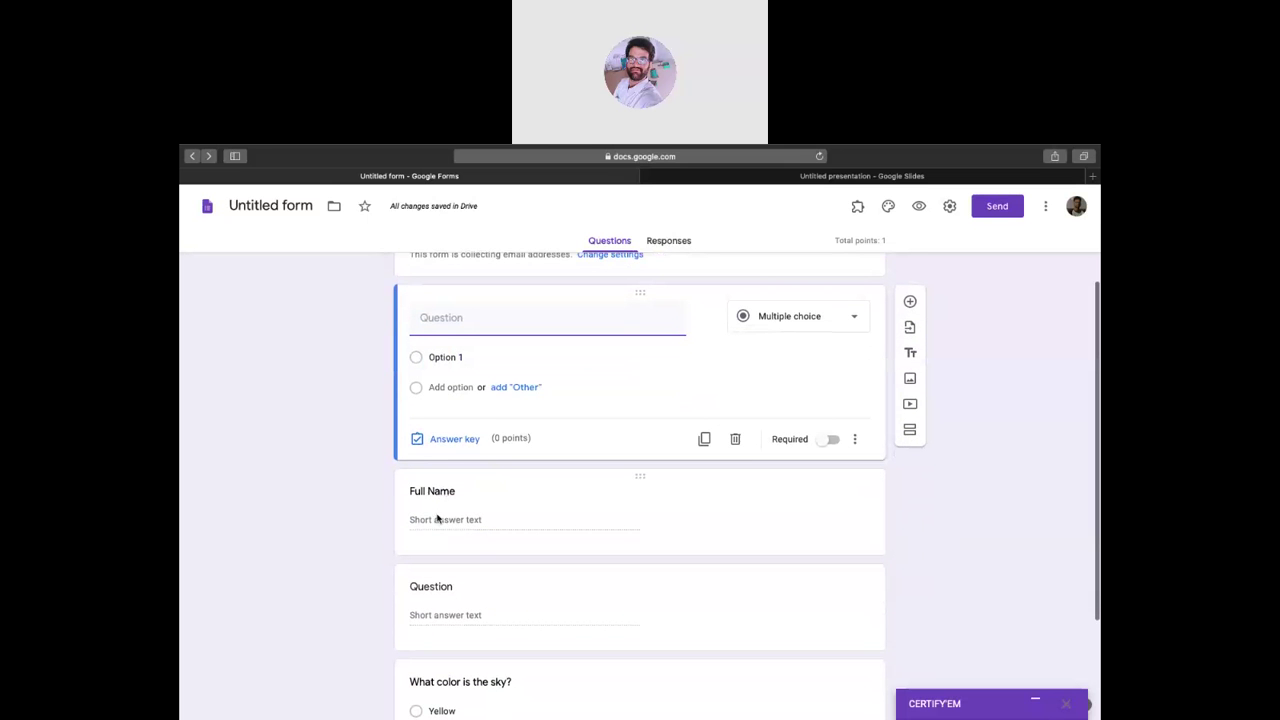
{"action": "scroll", "coordinate": [493, 517], "scroll_direction": "down", "scroll_amount": 2}
{"action": "scroll", "coordinate": [493, 517], "scroll_direction": "up", "scroll_amount": 3}
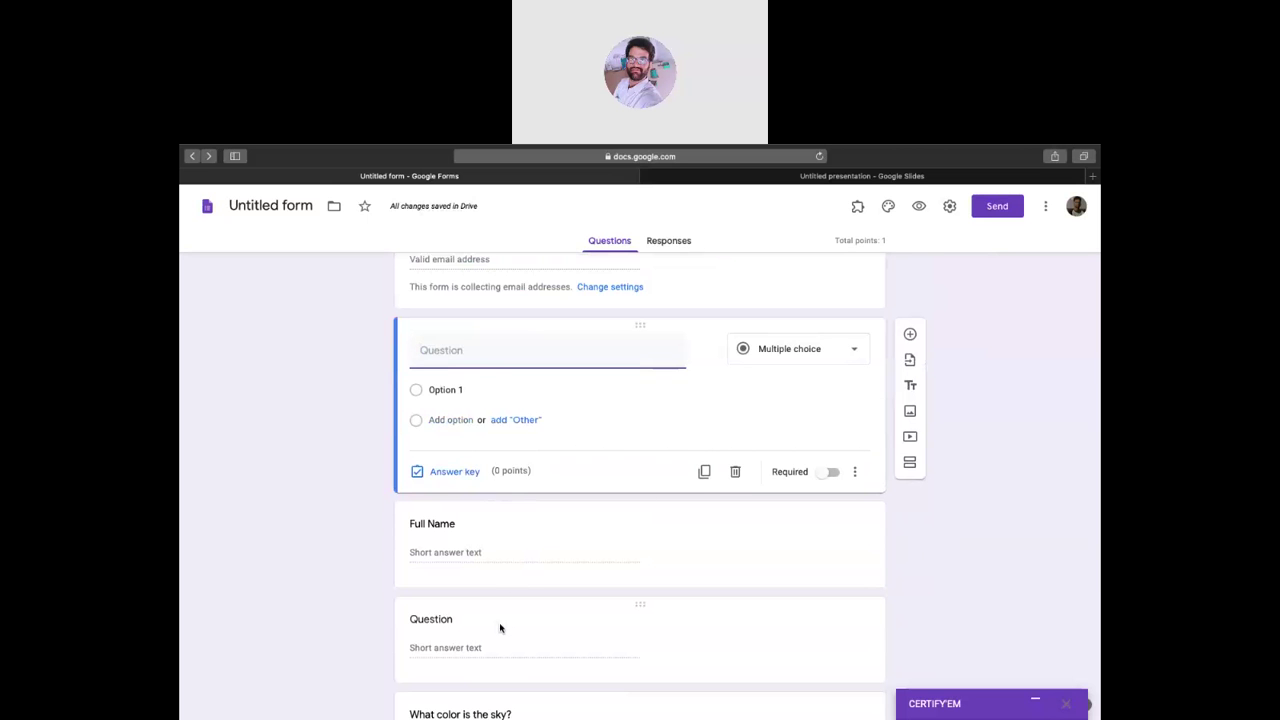
{"action": "scroll", "coordinate": [512, 631], "scroll_direction": "down", "scroll_amount": 2}
{"action": "scroll", "coordinate": [512, 631], "scroll_direction": "up", "scroll_amount": 1}
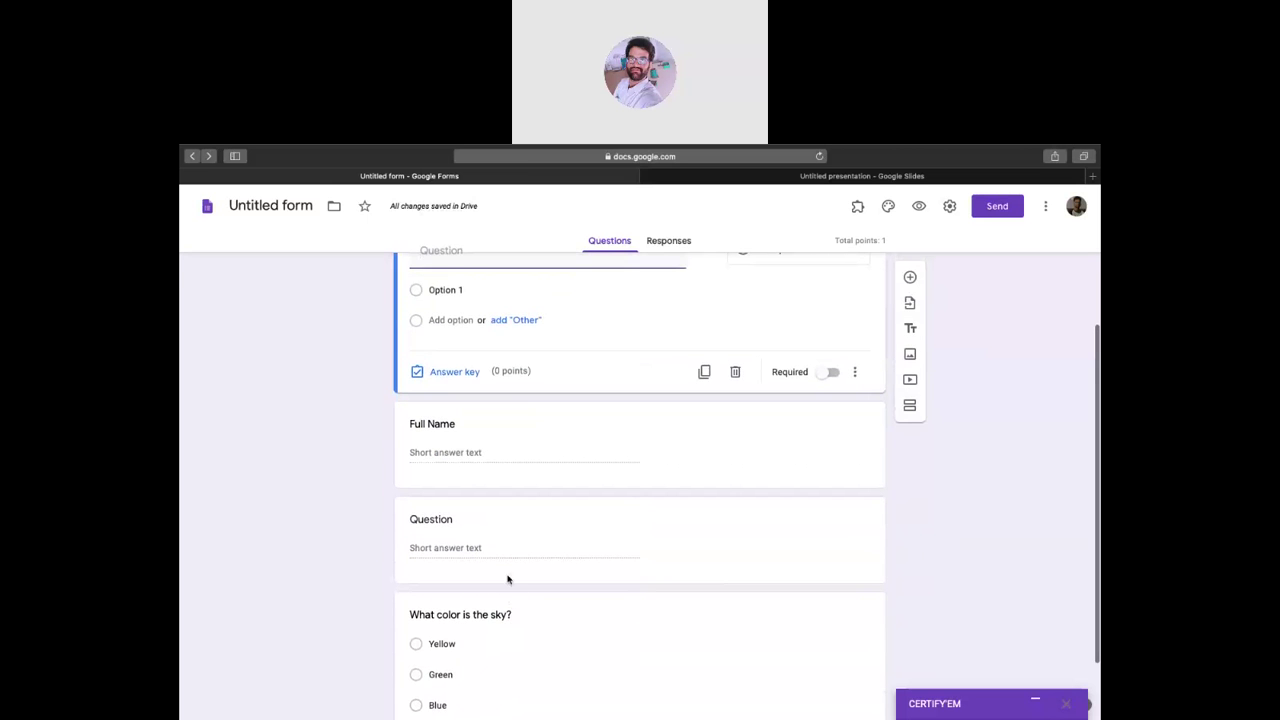
{"action": "left_click", "coordinate": [474, 547]}
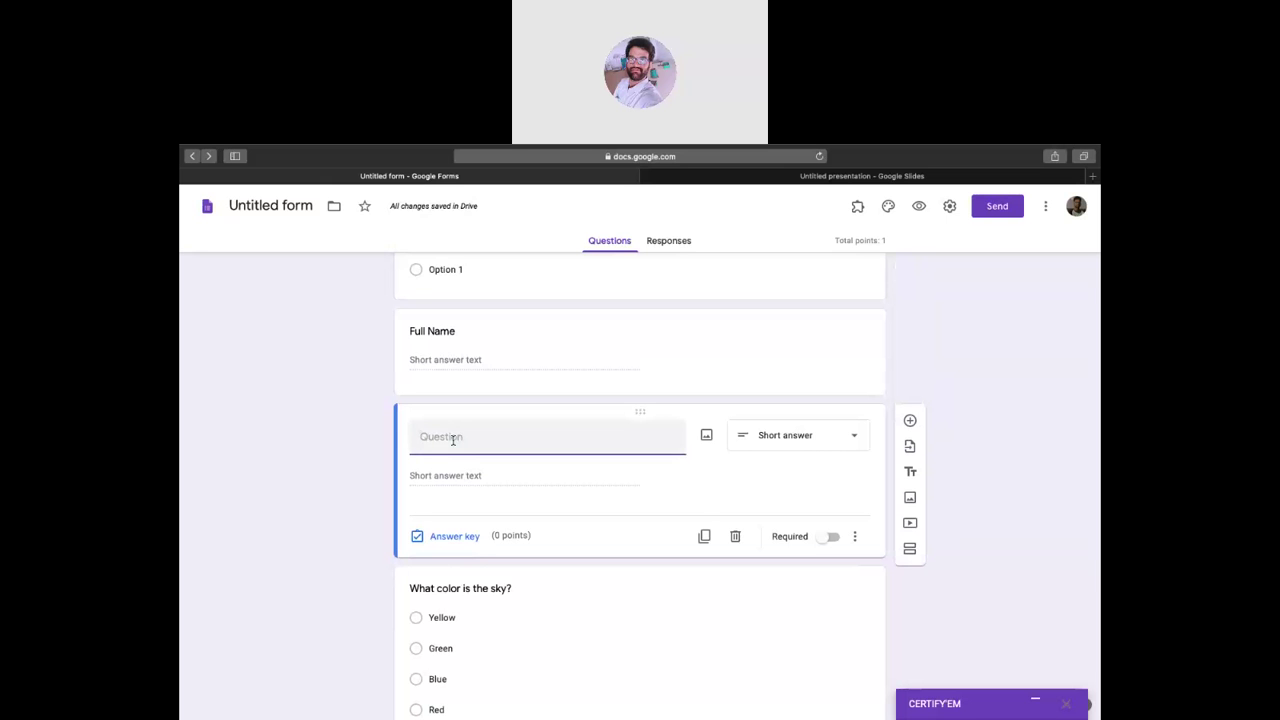
Title the short-answer question 'designation', make it required, and switch back to the Slides certificate.
{"action": "type", "text": "d"}
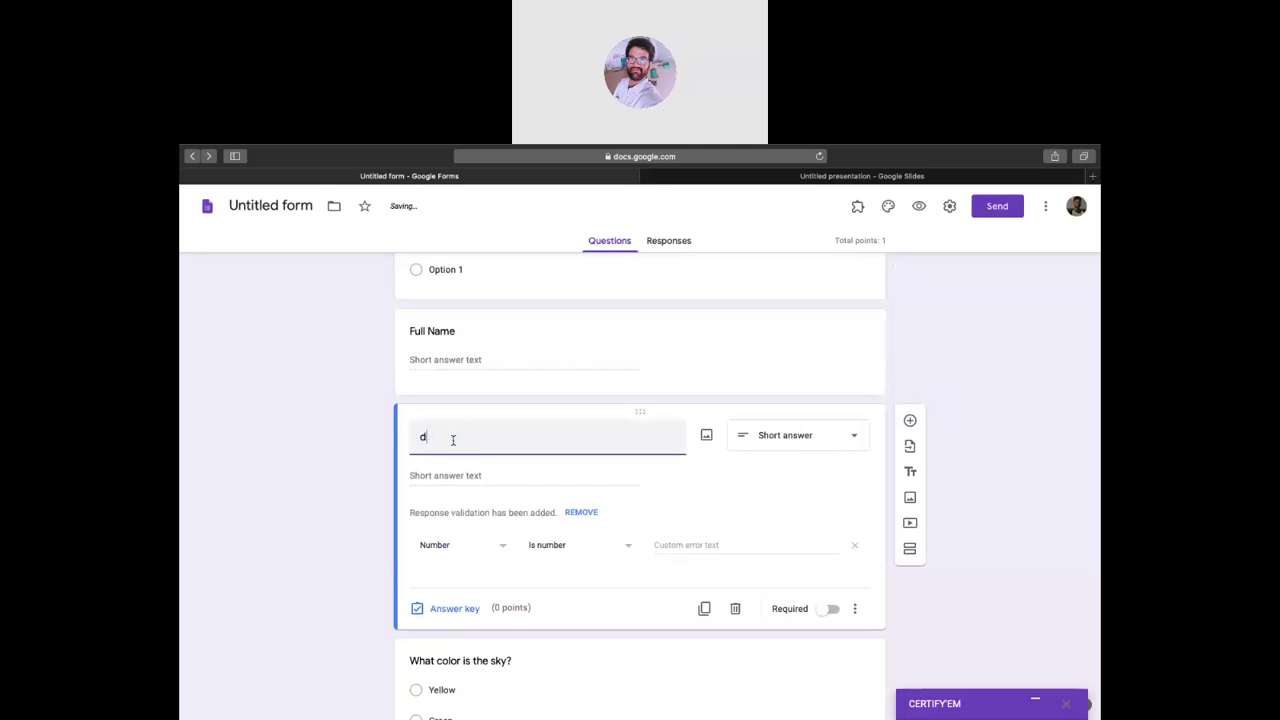
{"action": "type", "text": "signation"}
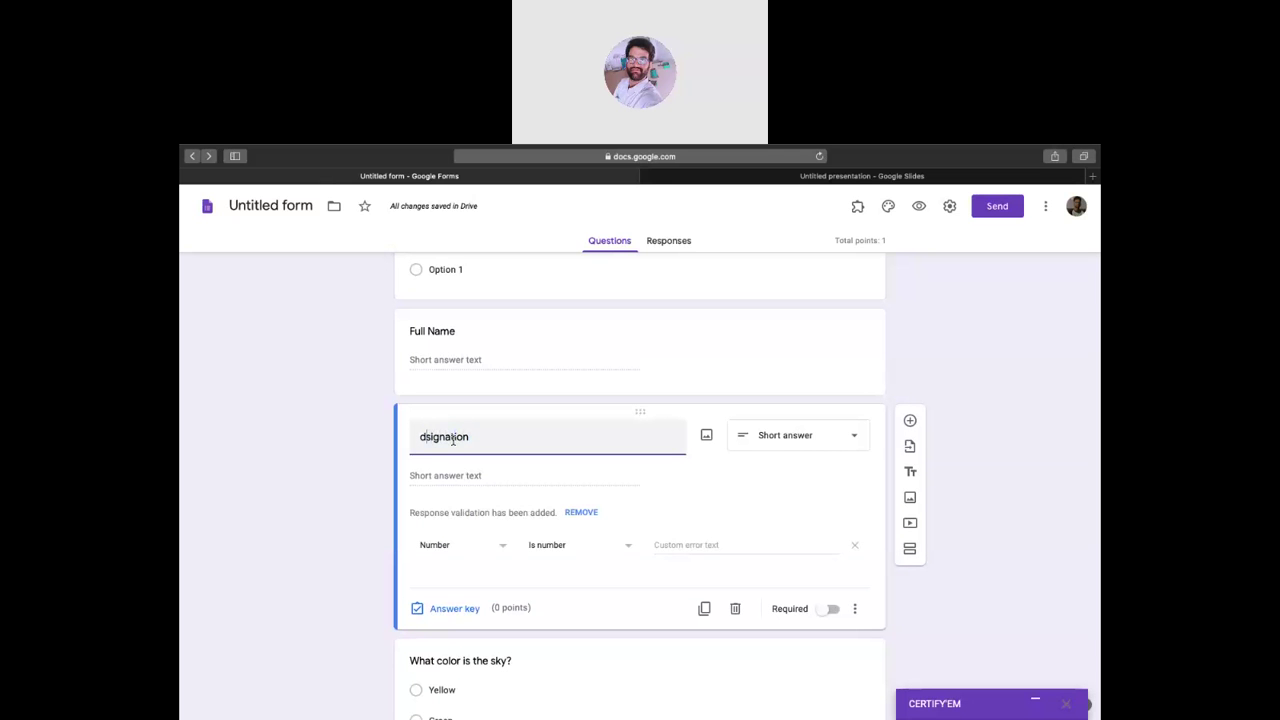
{"action": "type", "text": "e"}
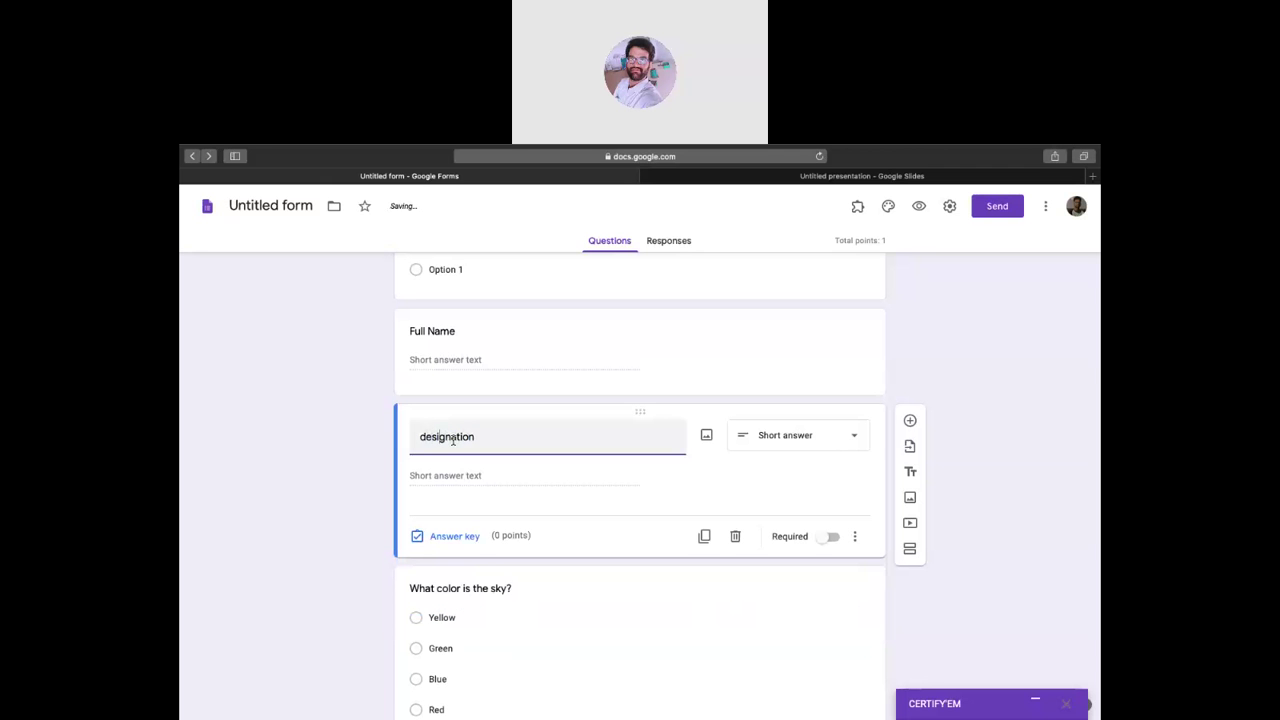
{"action": "left_click", "coordinate": [599, 520]}
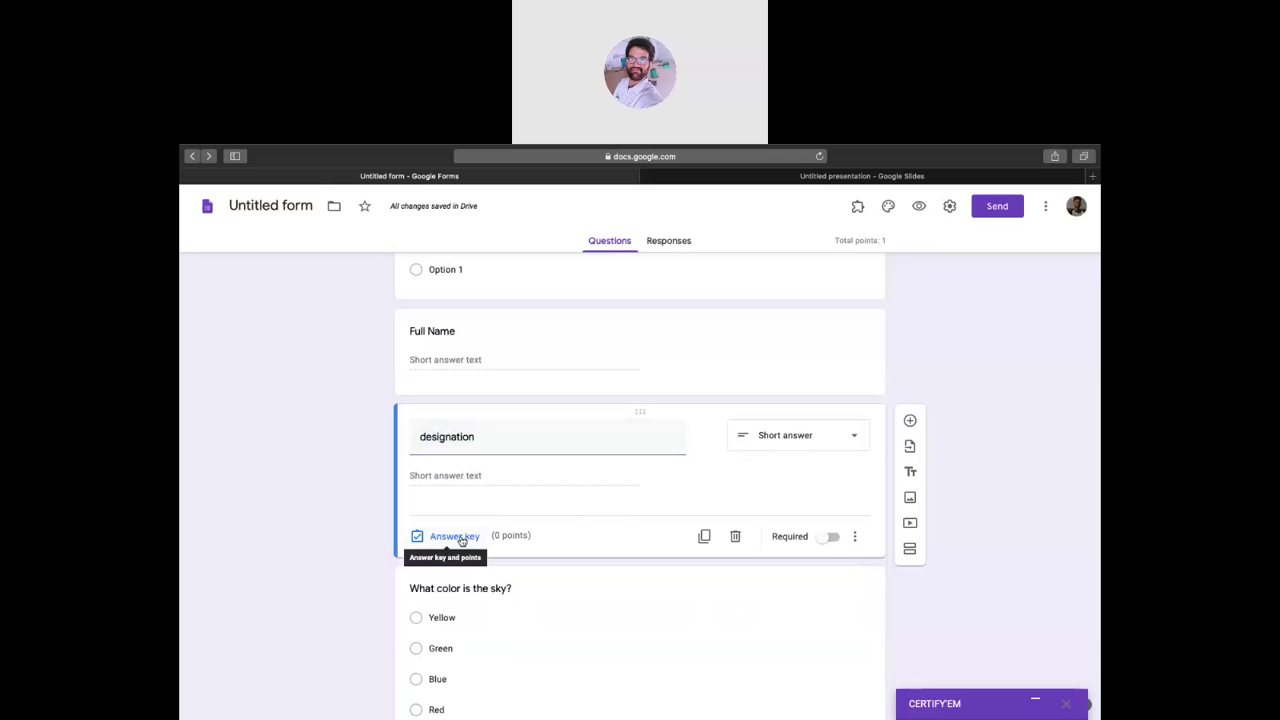
{"action": "left_click", "coordinate": [832, 538]}
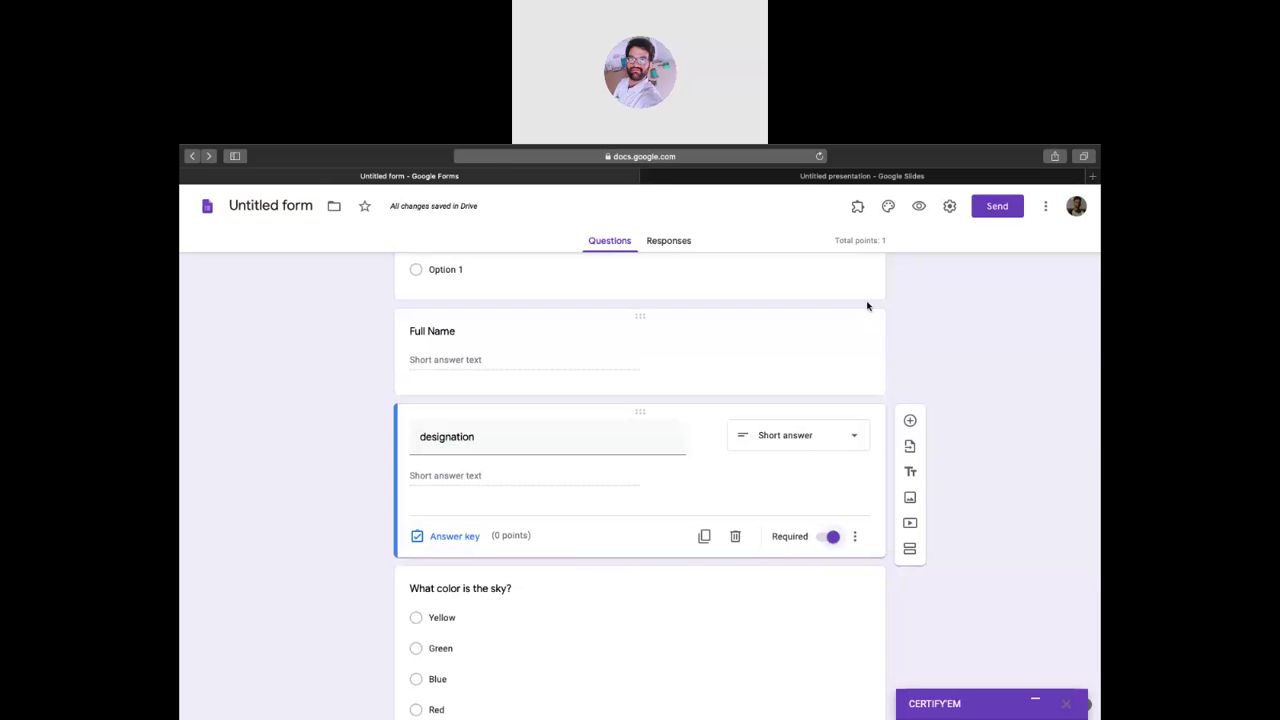
{"action": "left_click", "coordinate": [1085, 160]}
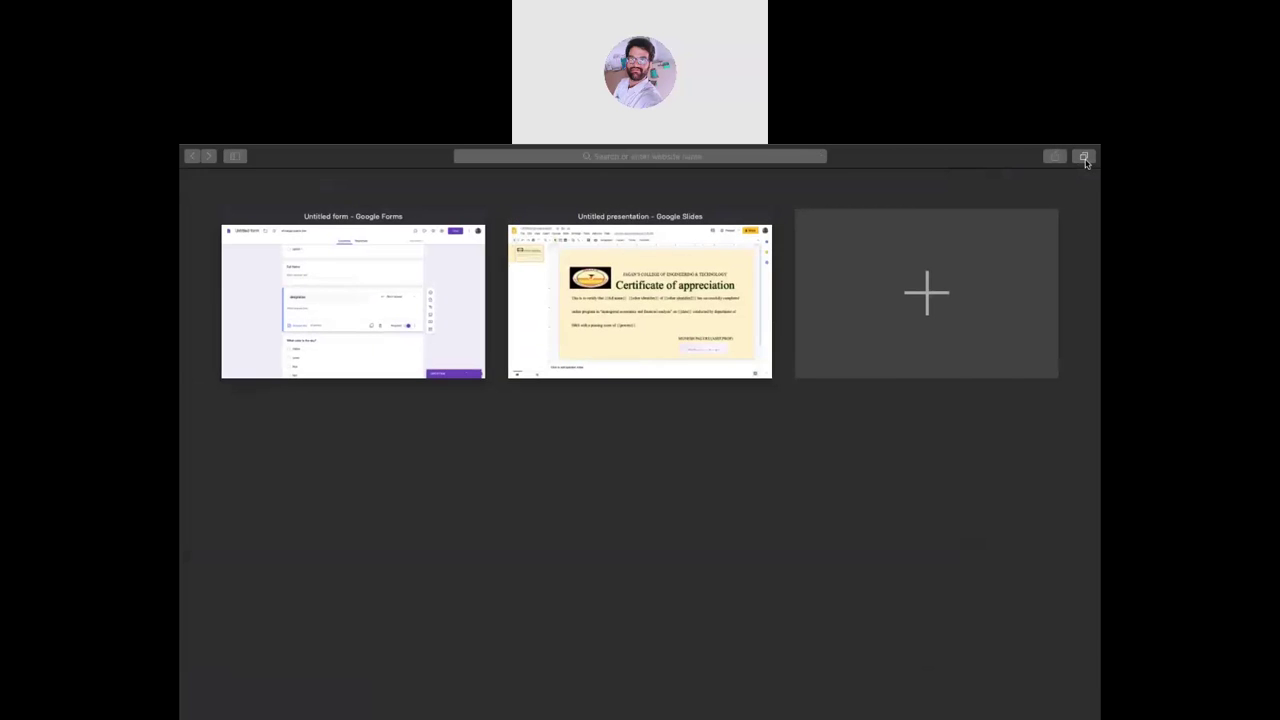
{"action": "left_click", "coordinate": [710, 291]}
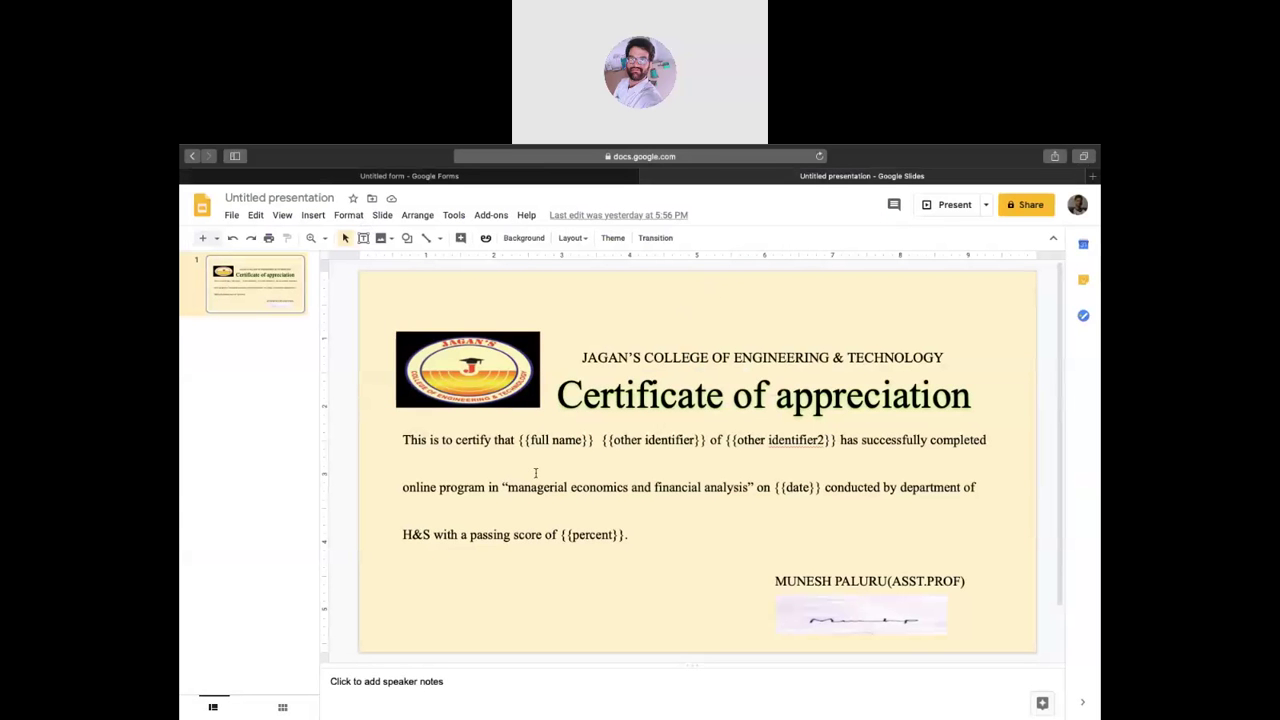
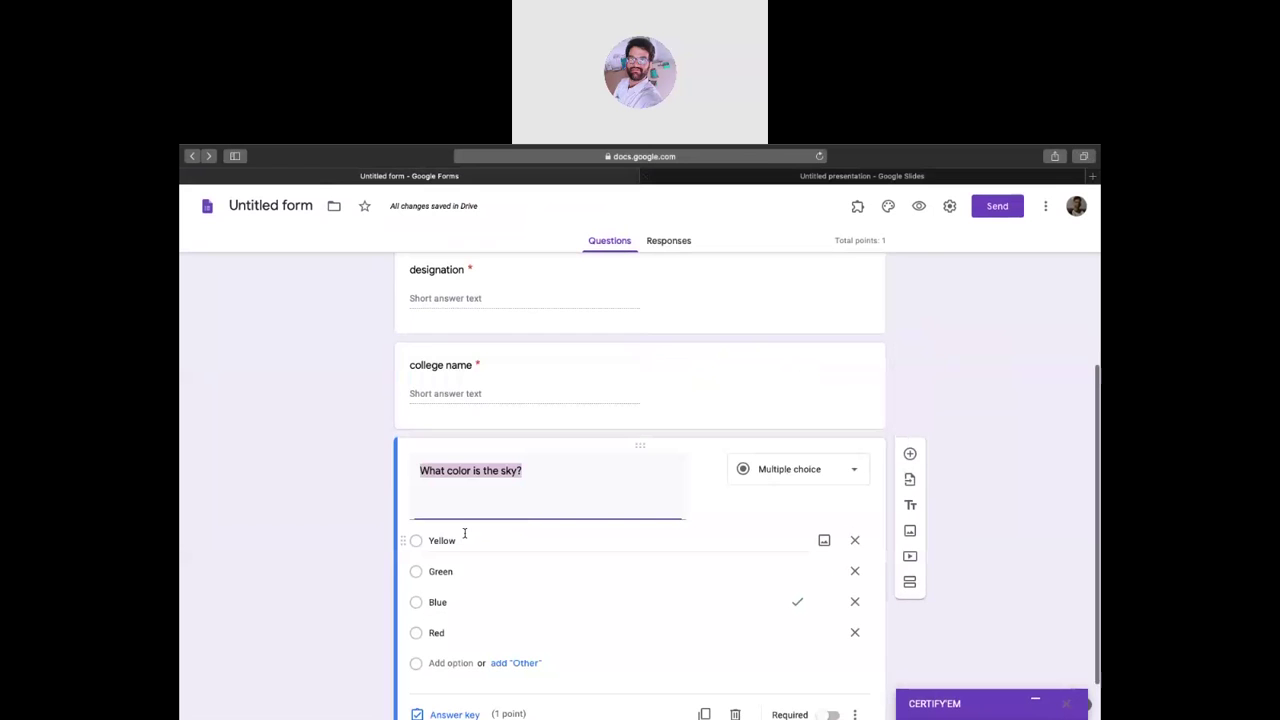
Retitle the sky question 'what is the colour of the sky?', correcting 'color' to 'colour'.
{"action": "key", "text": "BackSpace"}
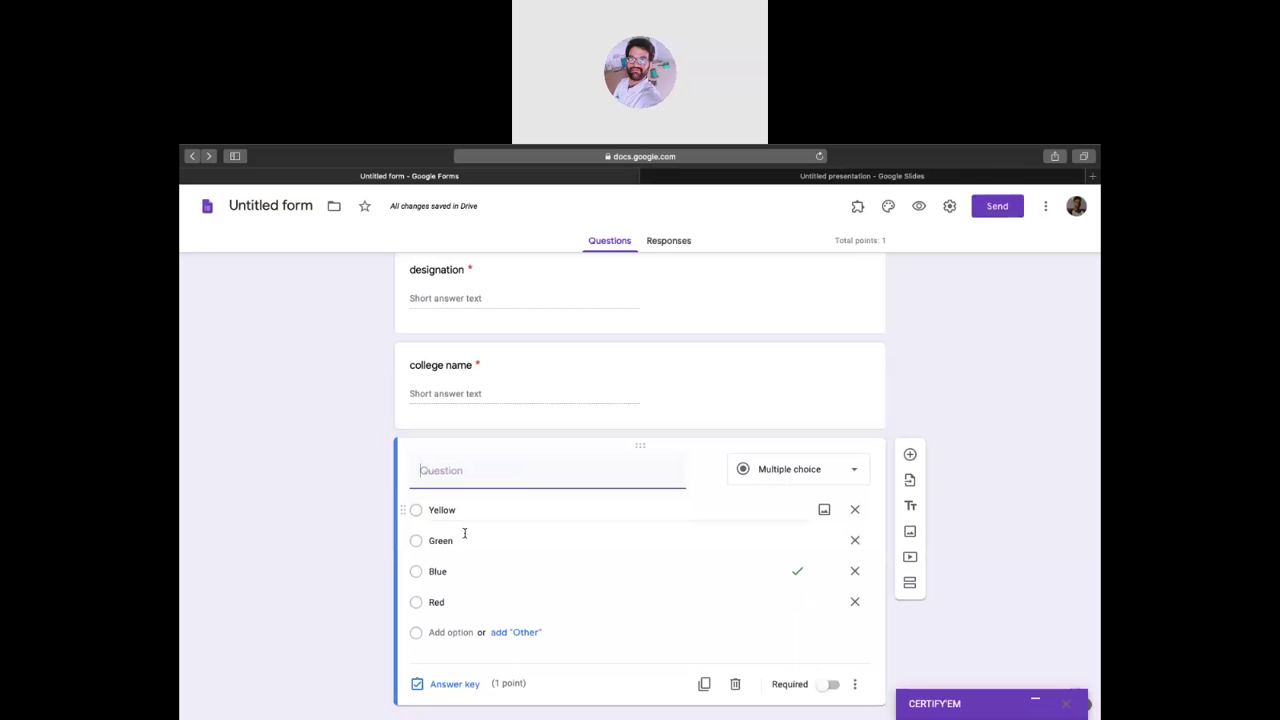
{"action": "type", "text": "what is the co"}
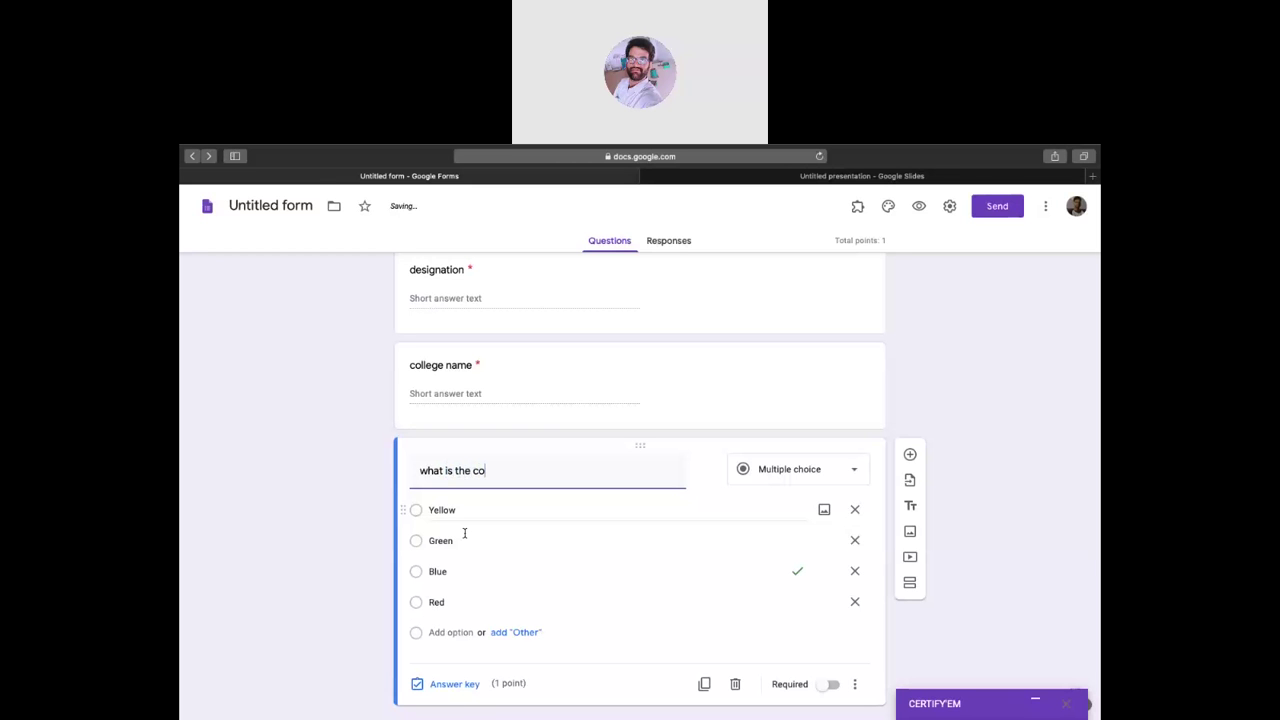
{"action": "type", "text": "lor of the sky?"}
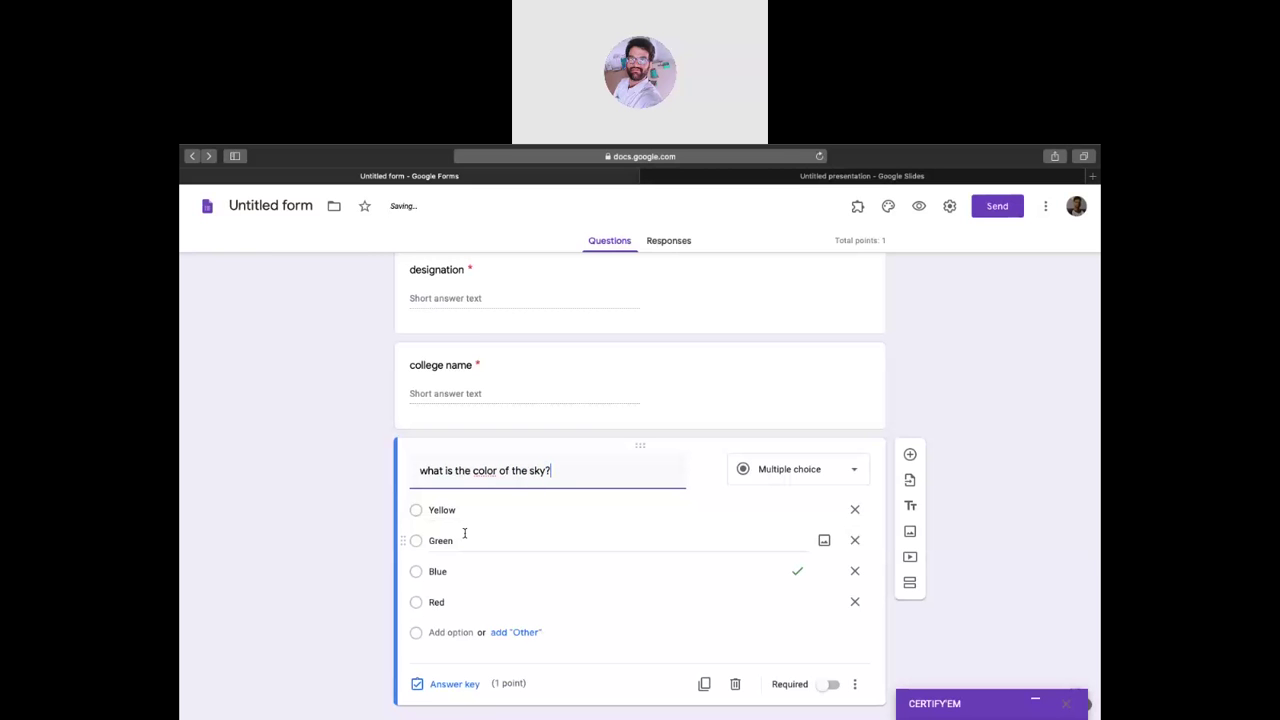
{"action": "triple_click", "coordinate": [482, 472]}
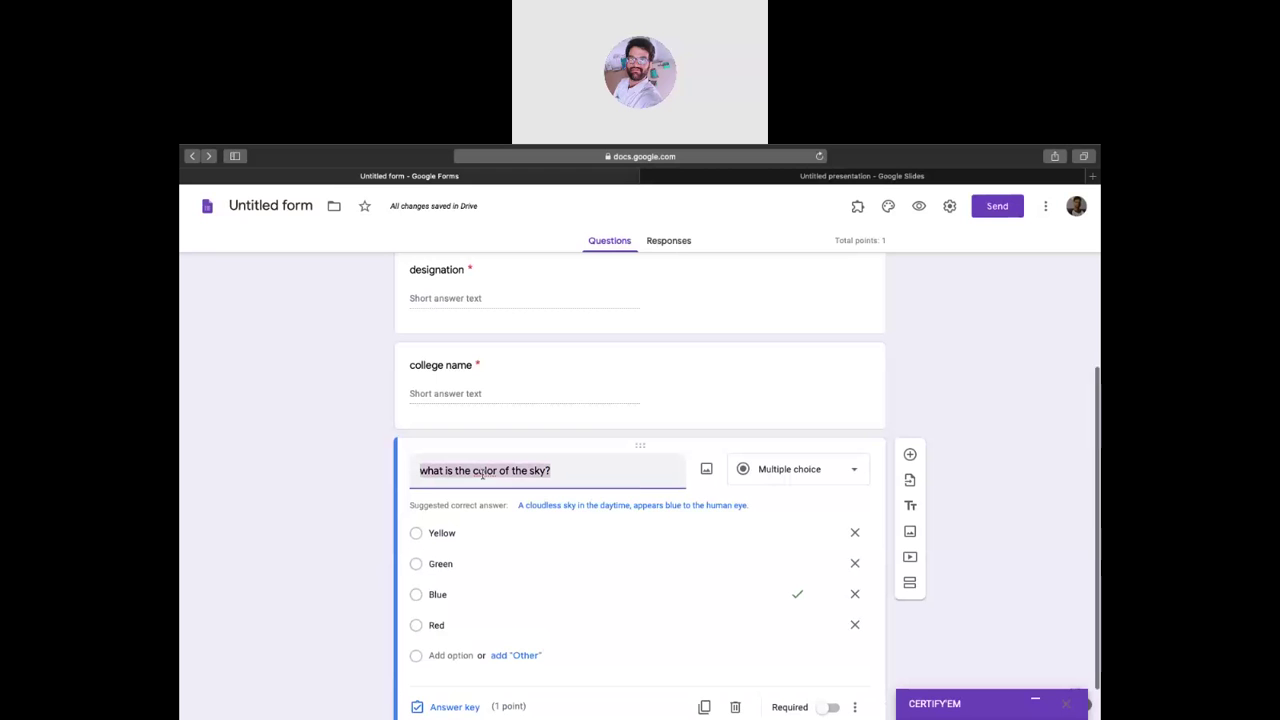
{"action": "right_click", "coordinate": [483, 473]}
{"action": "left_click", "coordinate": [470, 490]}
{"action": "left_click", "coordinate": [495, 471]}
{"action": "type", "text": "u"}
{"action": "left_click", "coordinate": [513, 537]}
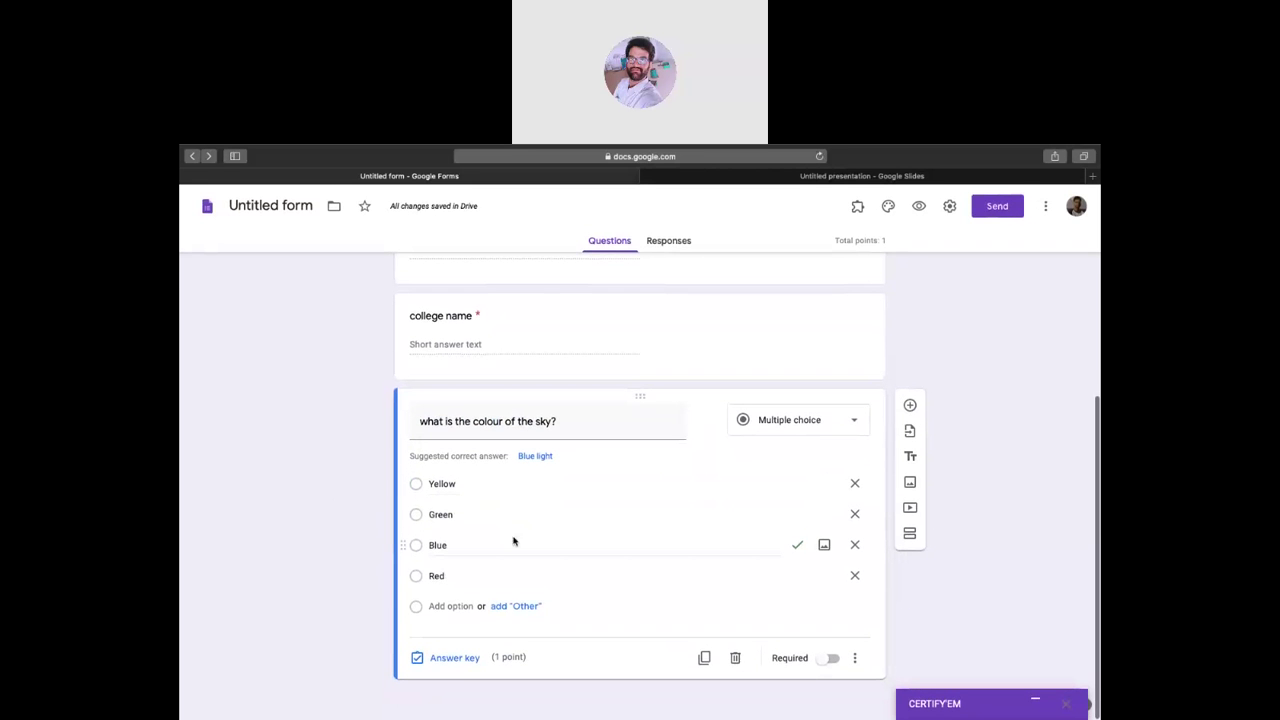
{"action": "left_click", "coordinate": [437, 545]}
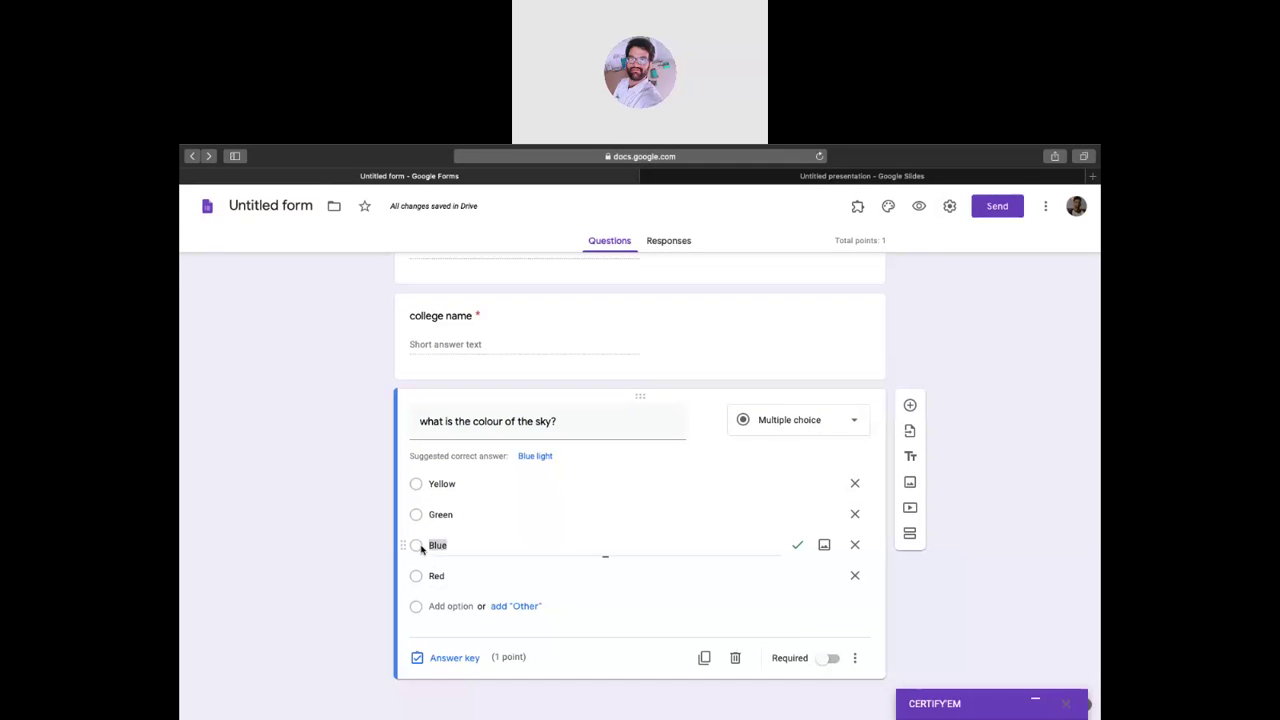
{"action": "left_click", "coordinate": [437, 663]}
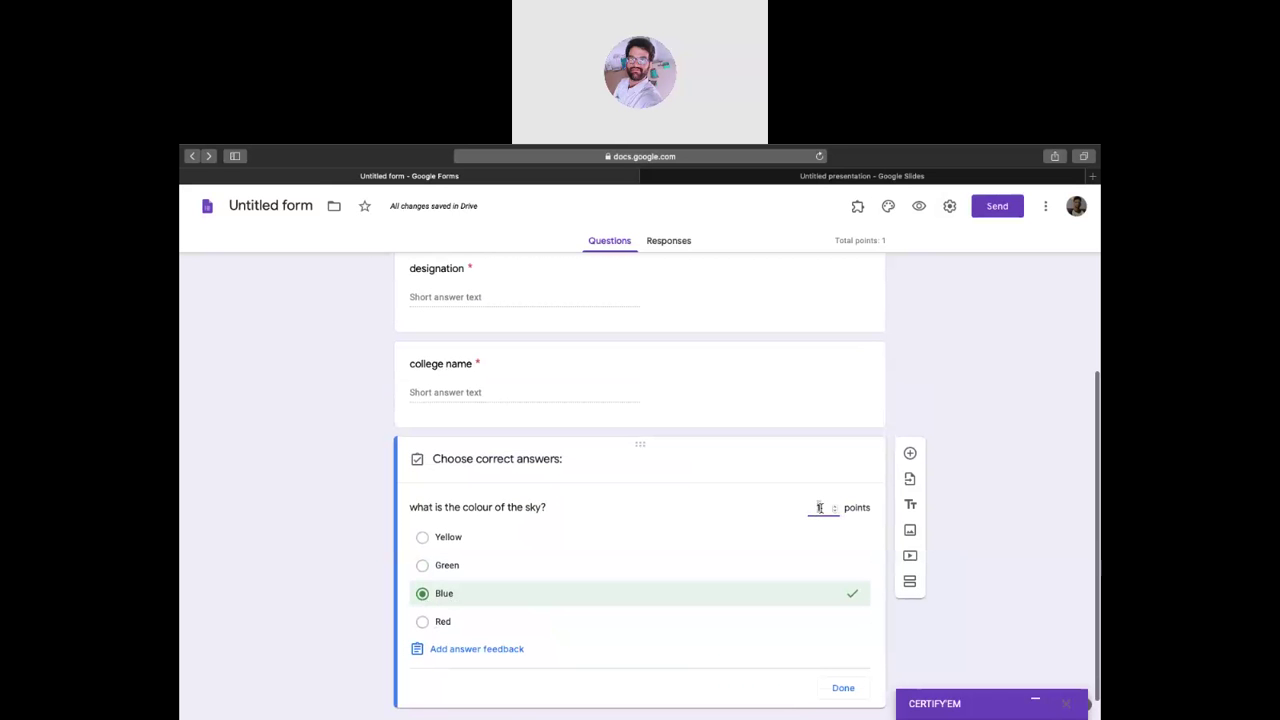
{"action": "scroll", "coordinate": [970, 551], "scroll_direction": "down", "scroll_amount": 1}
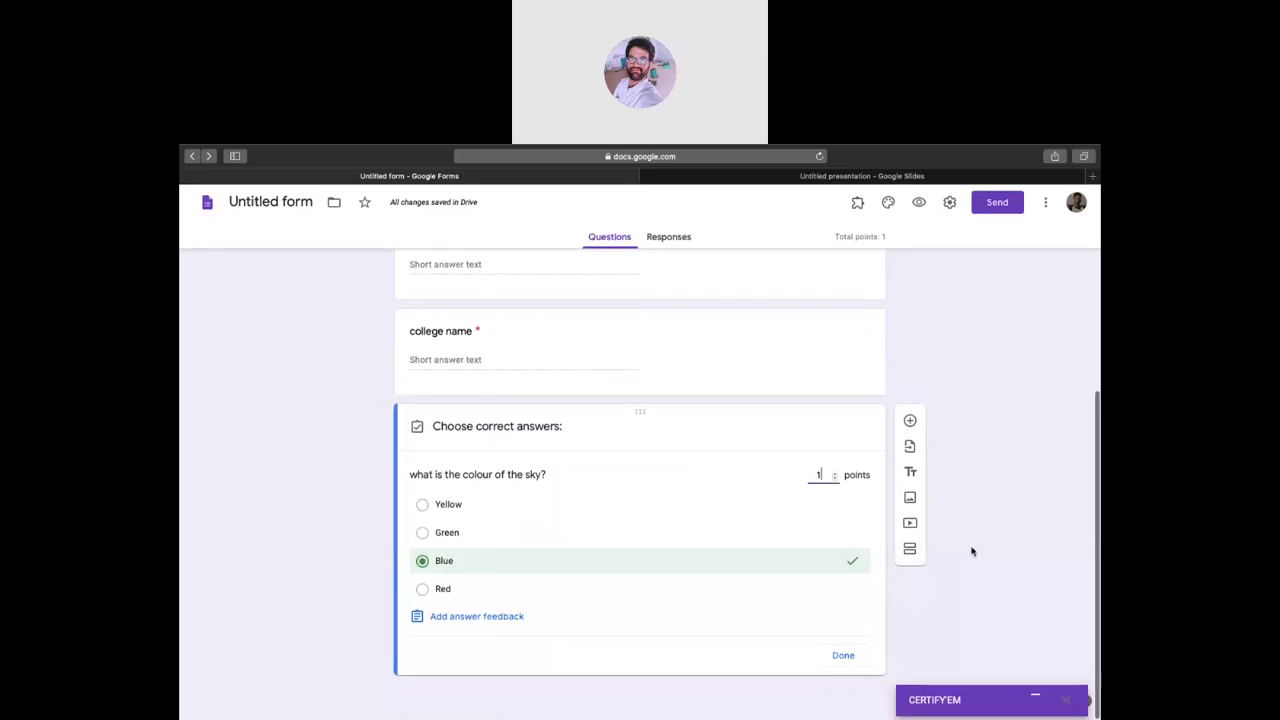
{"action": "left_click", "coordinate": [847, 659]}
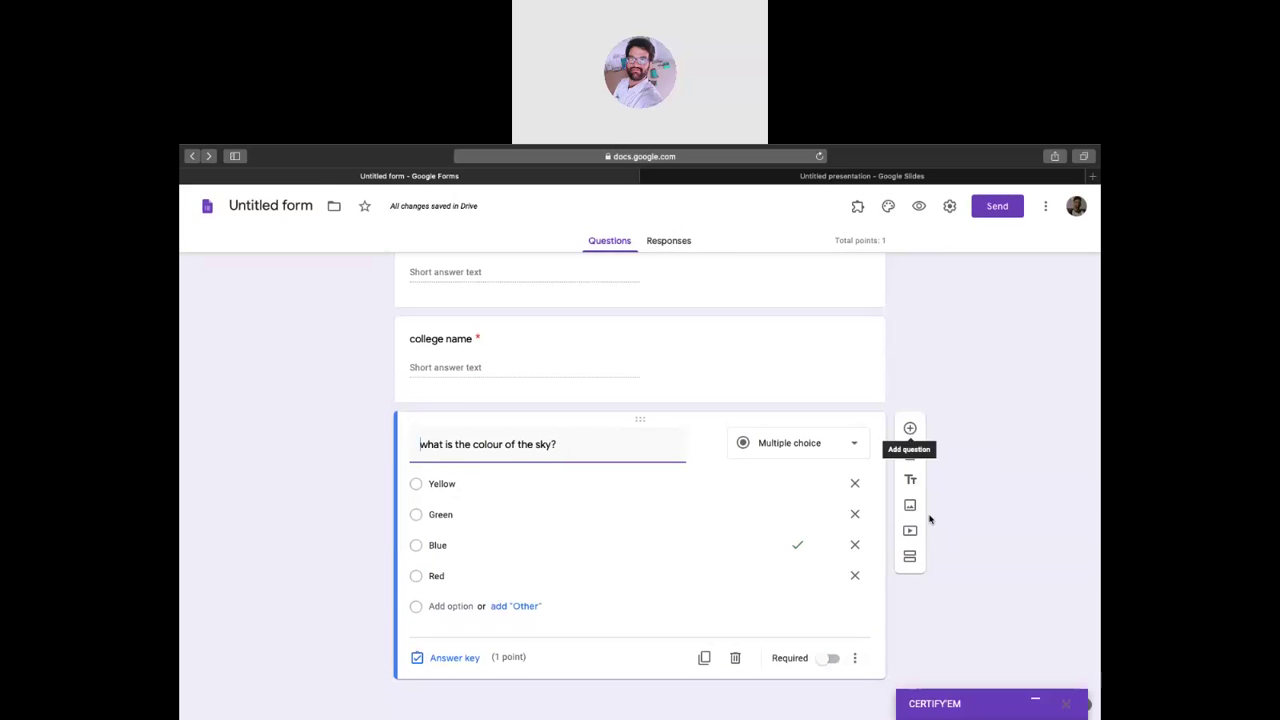
Add a new question titled 'what is the capital of india?' below the sky question.
{"action": "left_click", "coordinate": [910, 429]}
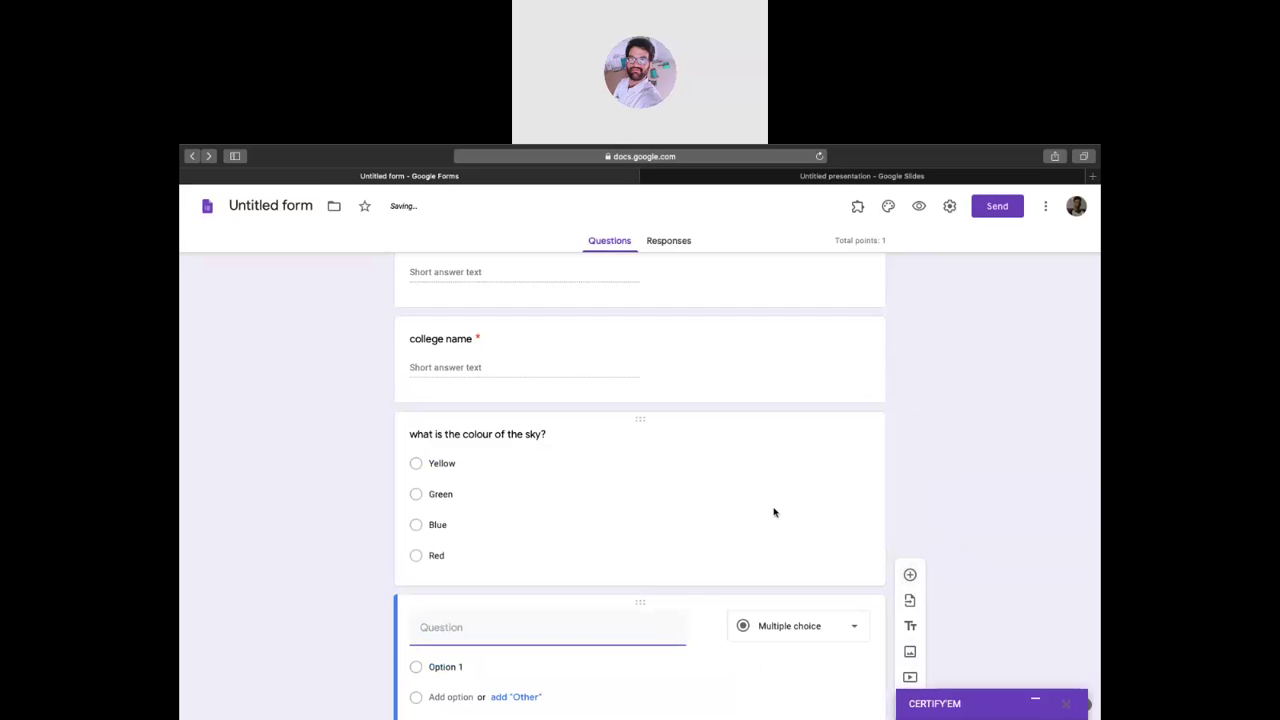
{"action": "scroll", "coordinate": [771, 509], "scroll_direction": "down", "scroll_amount": 2}
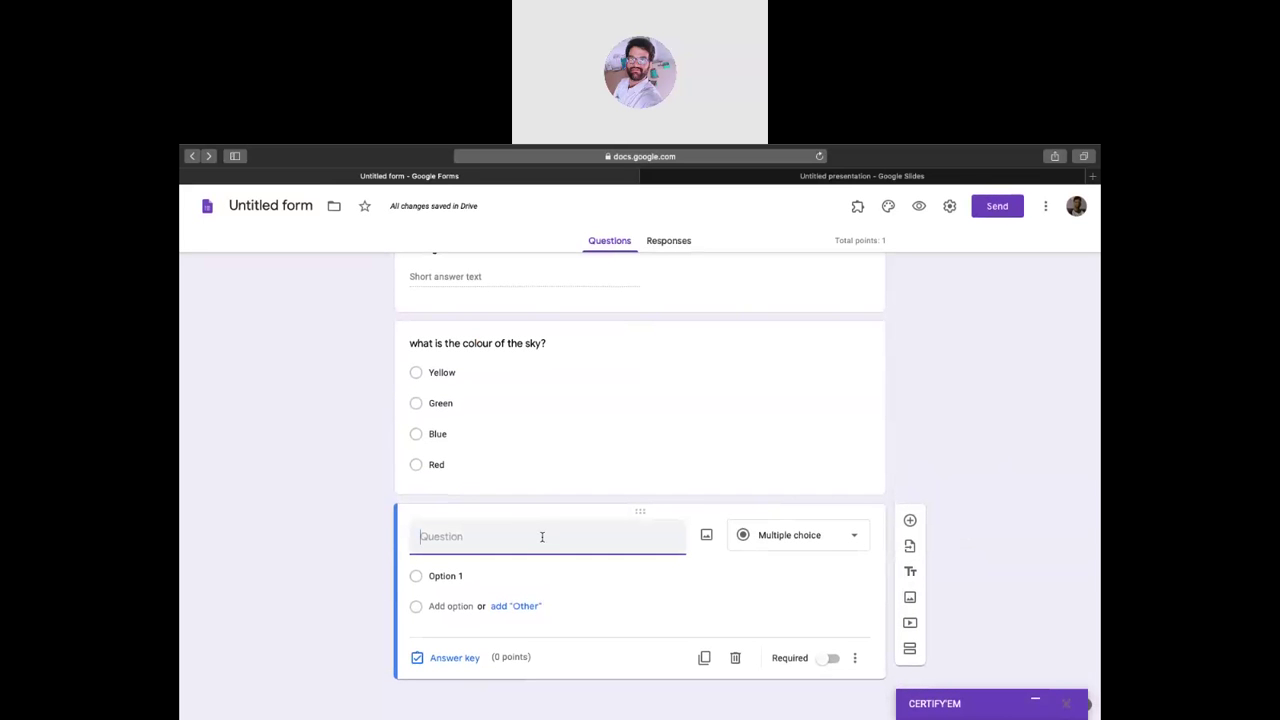
{"action": "type", "text": "what is the"}
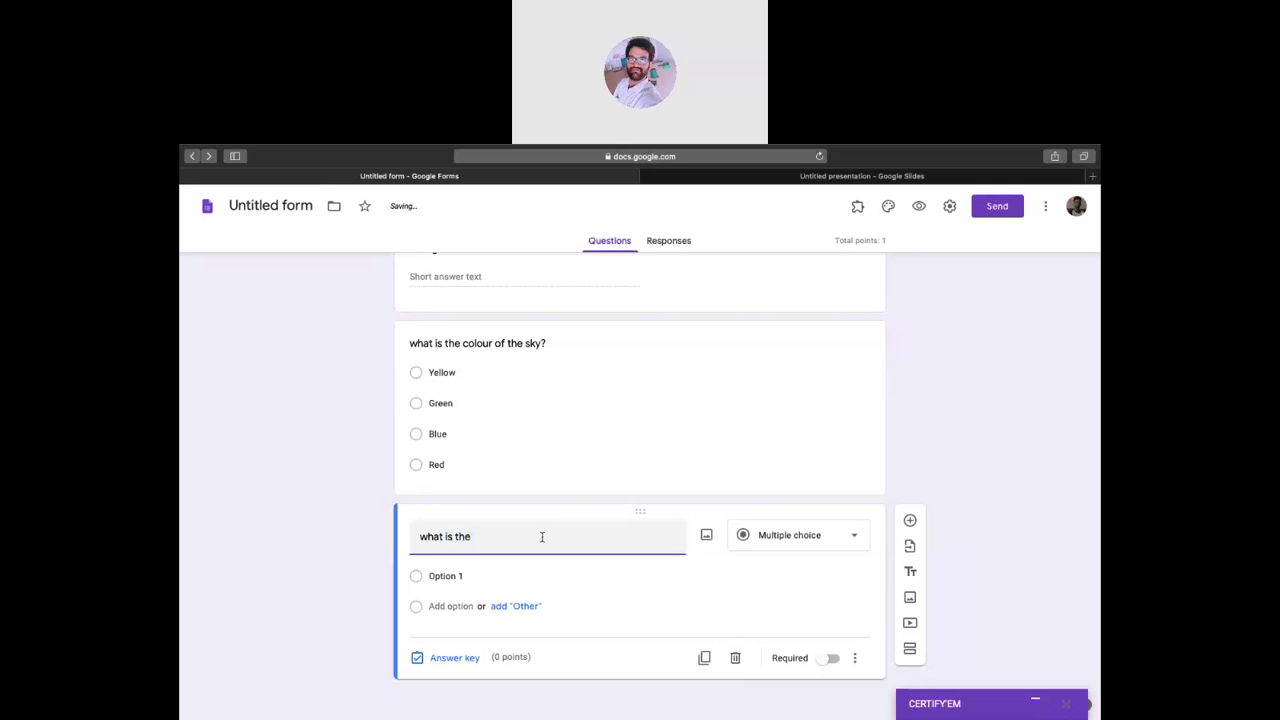
{"action": "type", "text": " capital of india"}
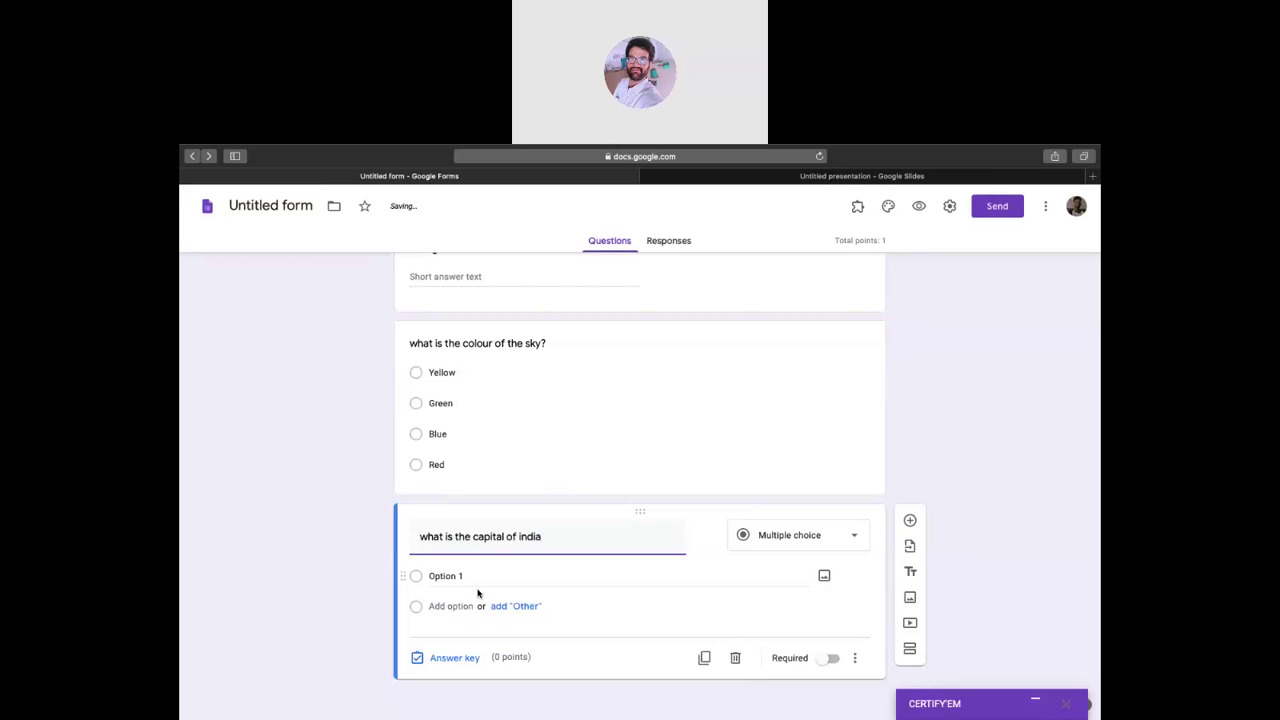
{"action": "scroll", "coordinate": [731, 566], "scroll_direction": "down", "scroll_amount": 1}
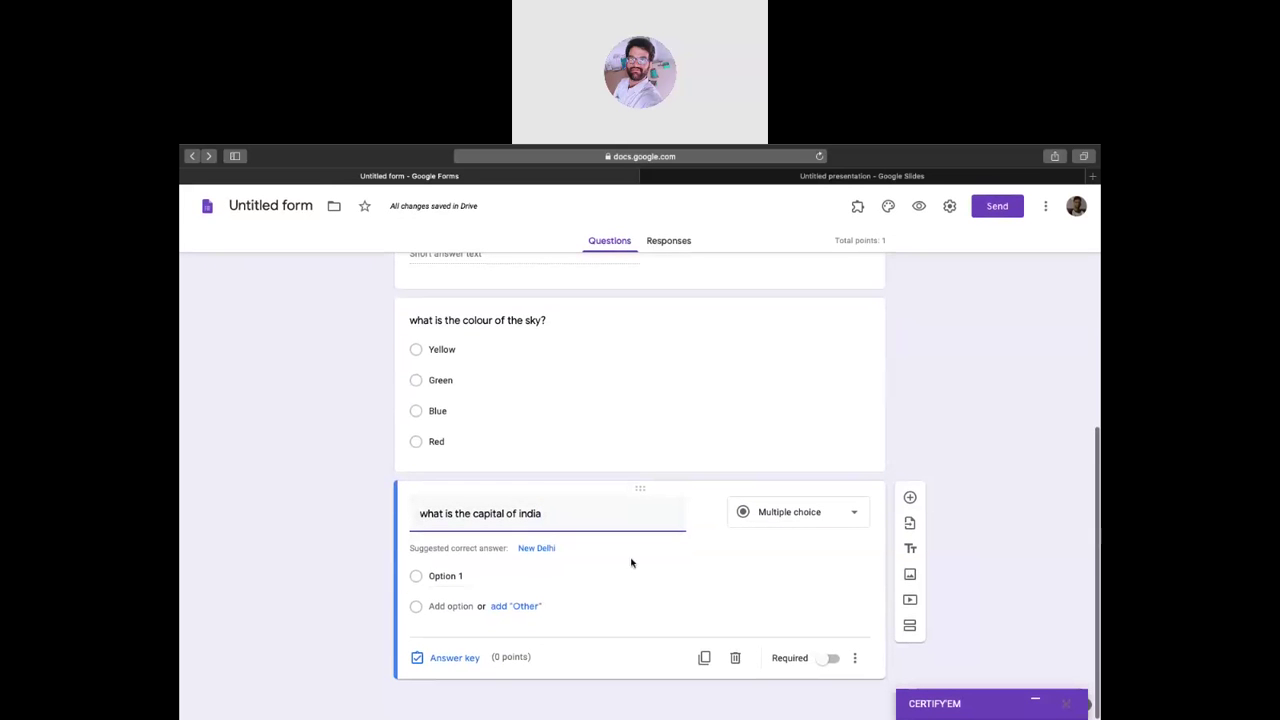
{"action": "type", "text": "?"}
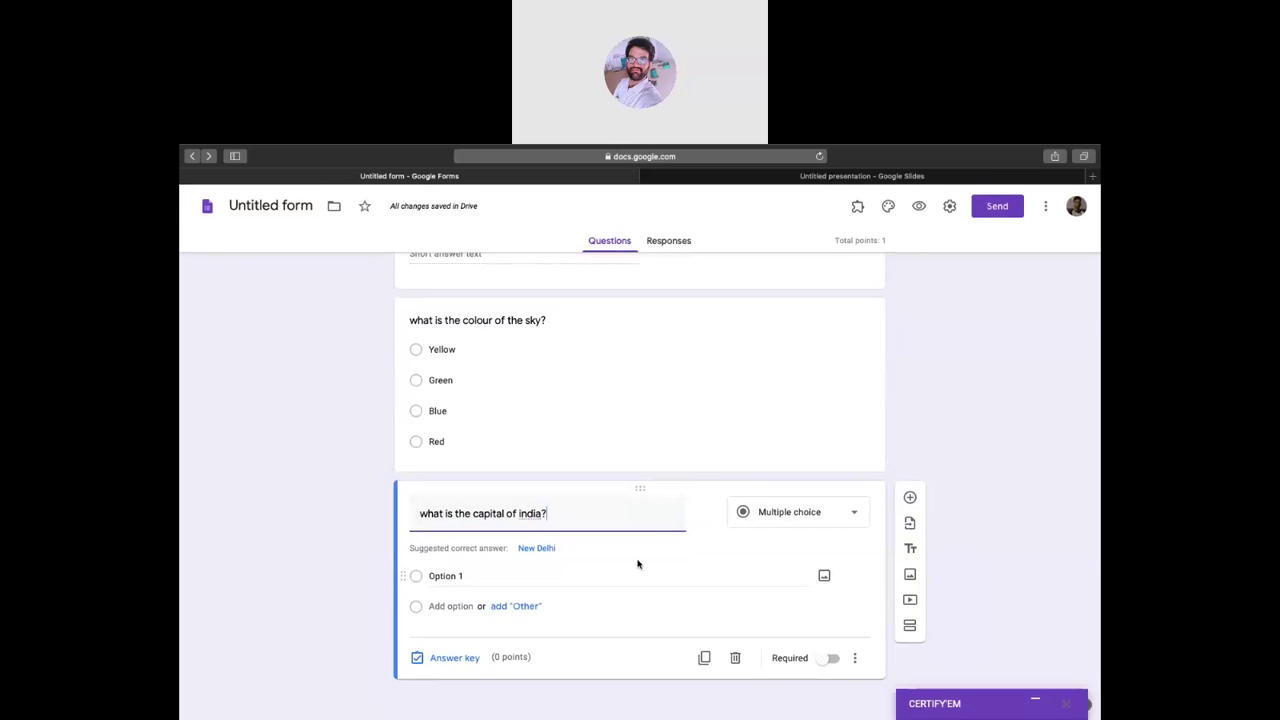
Fill in the answer options mumbai, delhi, jaipur and hyderabad.
{"action": "left_click", "coordinate": [451, 576]}
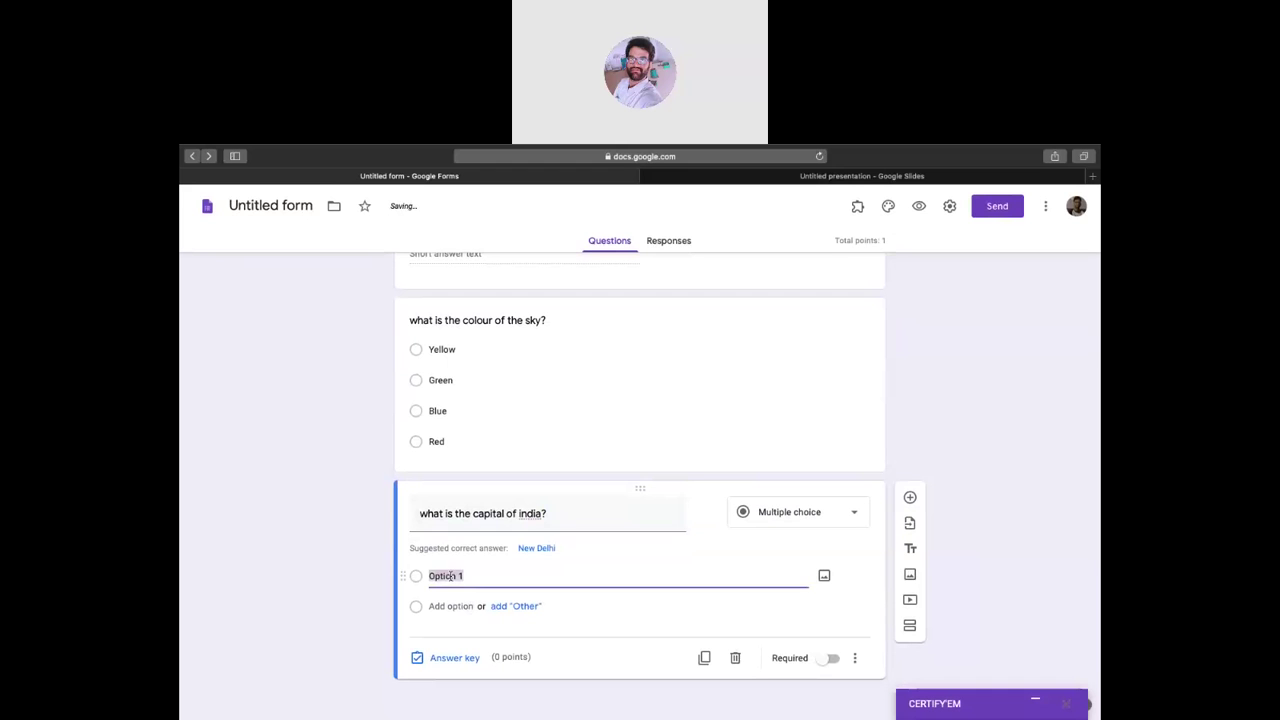
{"action": "type", "text": "mu"}
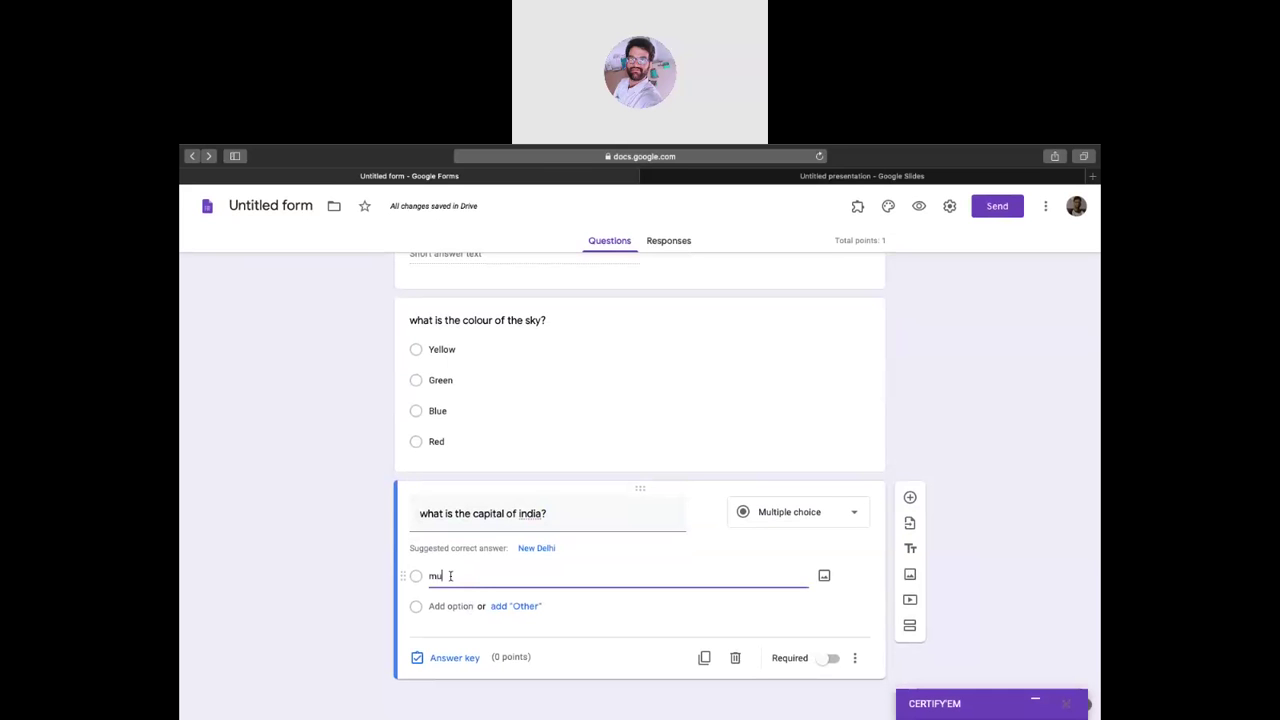
{"action": "type", "text": "mbai"}
{"action": "left_click", "coordinate": [445, 606]}
{"action": "type", "text": "delhi"}
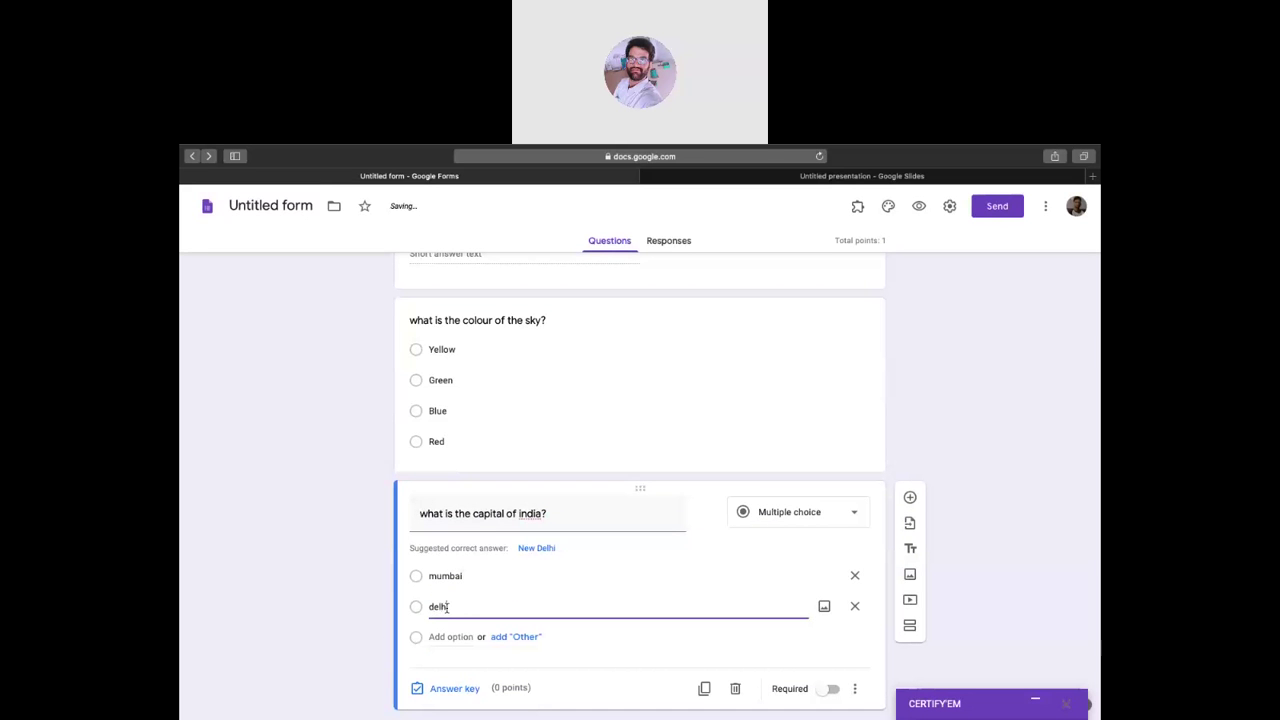
{"action": "left_click", "coordinate": [448, 636]}
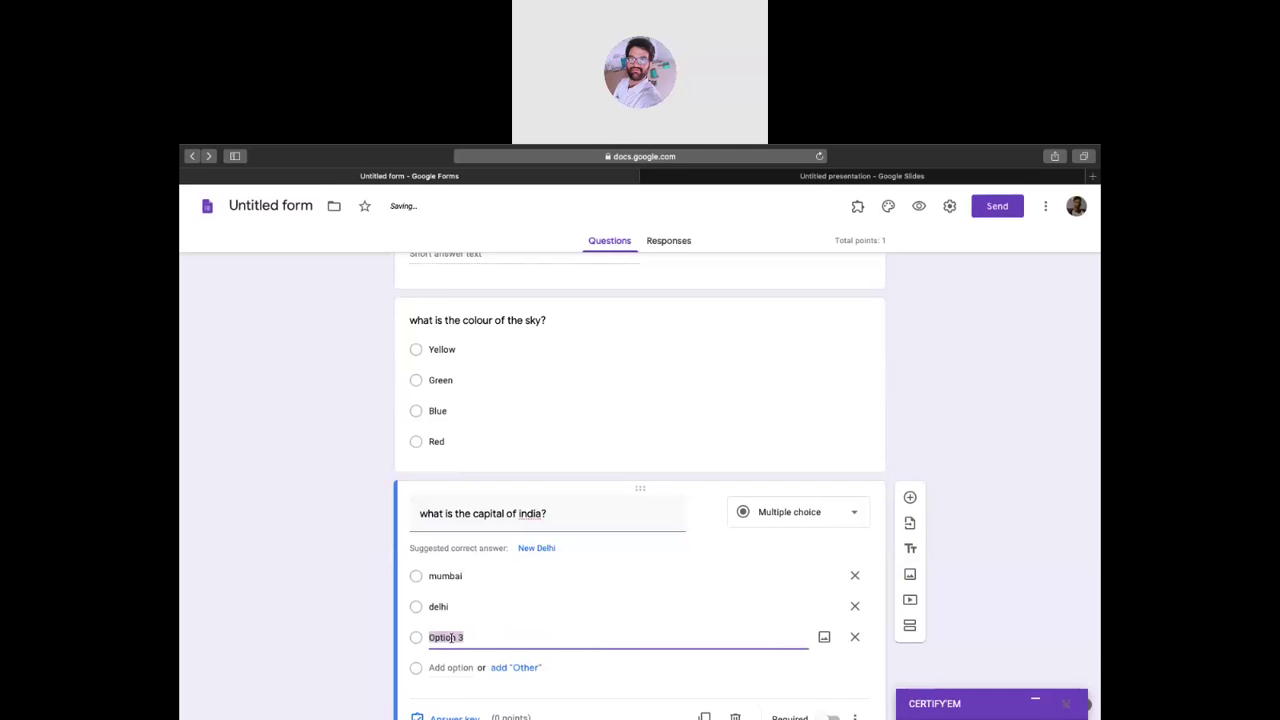
{"action": "type", "text": "jaipur"}
{"action": "left_click", "coordinate": [444, 667]}
{"action": "type", "text": "h"}
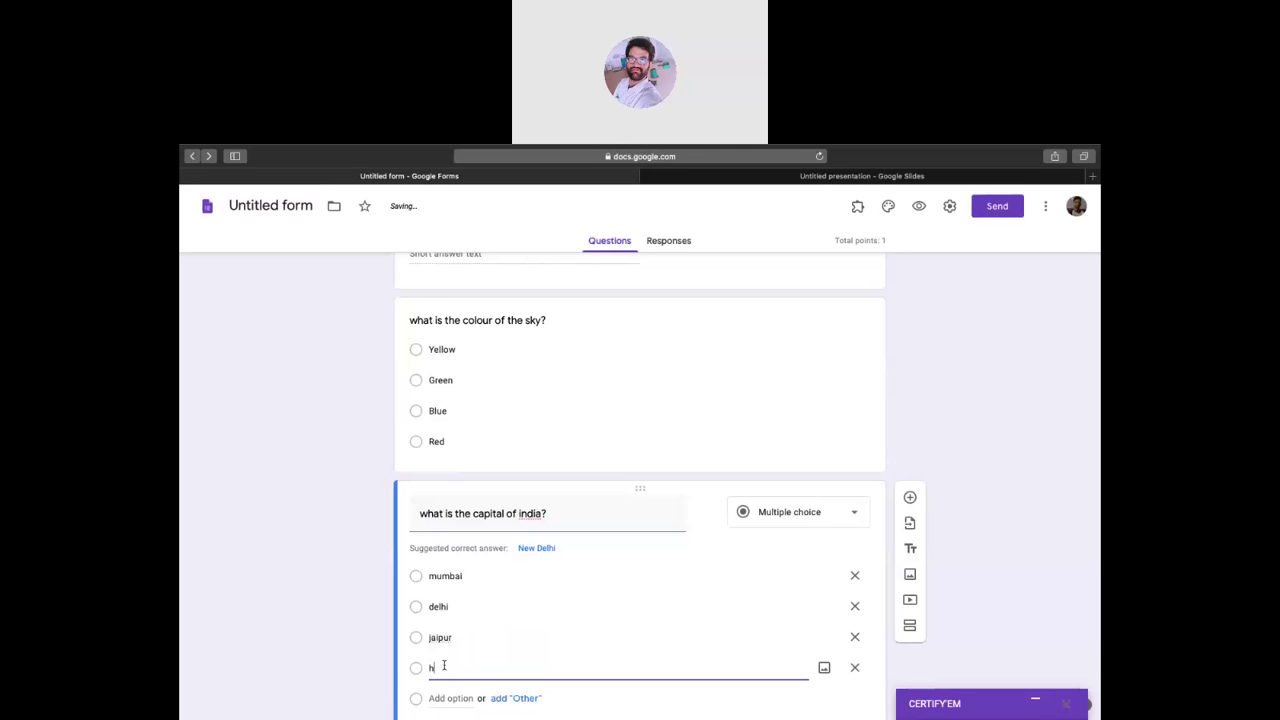
{"action": "type", "text": "yderabad"}
{"action": "left_click", "coordinate": [357, 680]}
{"action": "scroll", "coordinate": [440, 657], "scroll_direction": "down", "scroll_amount": 1}
{"action": "scroll", "coordinate": [440, 657], "scroll_direction": "down", "scroll_amount": 1}
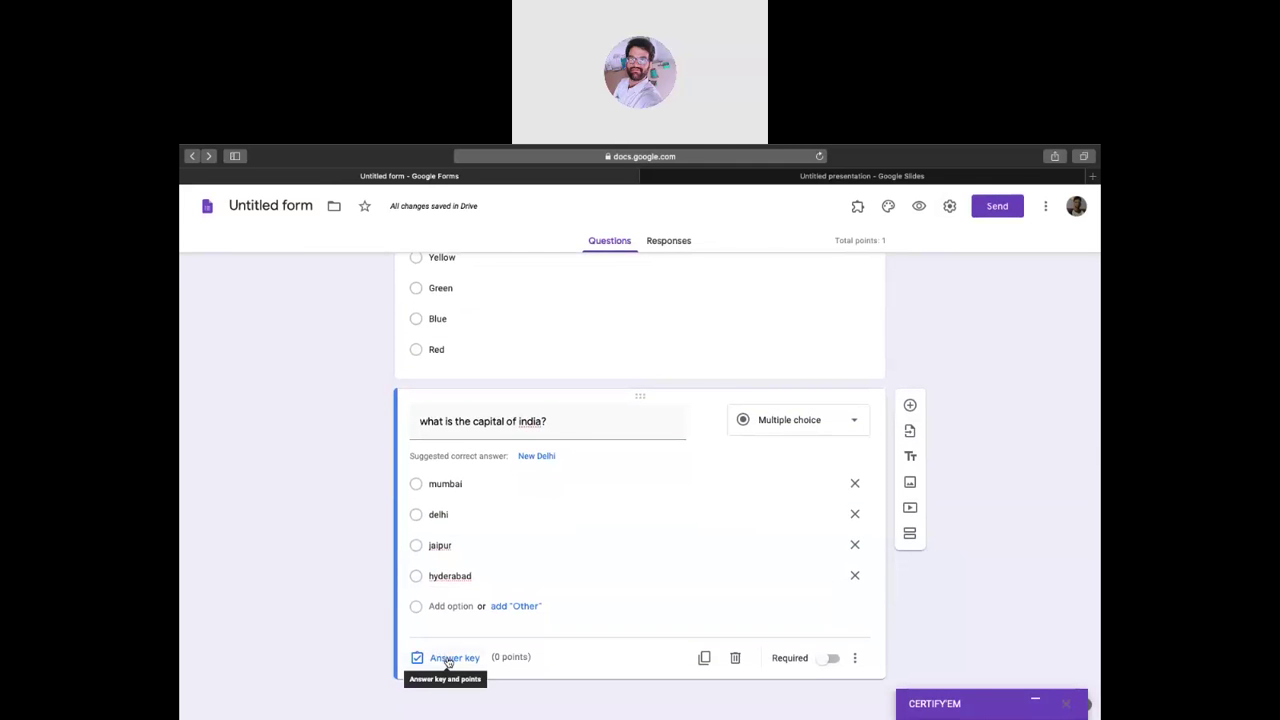
In the answer key, mark delhi correct for the capital question, worth 1 point.
{"action": "left_click", "coordinate": [447, 660]}
{"action": "left_click", "coordinate": [448, 552]}
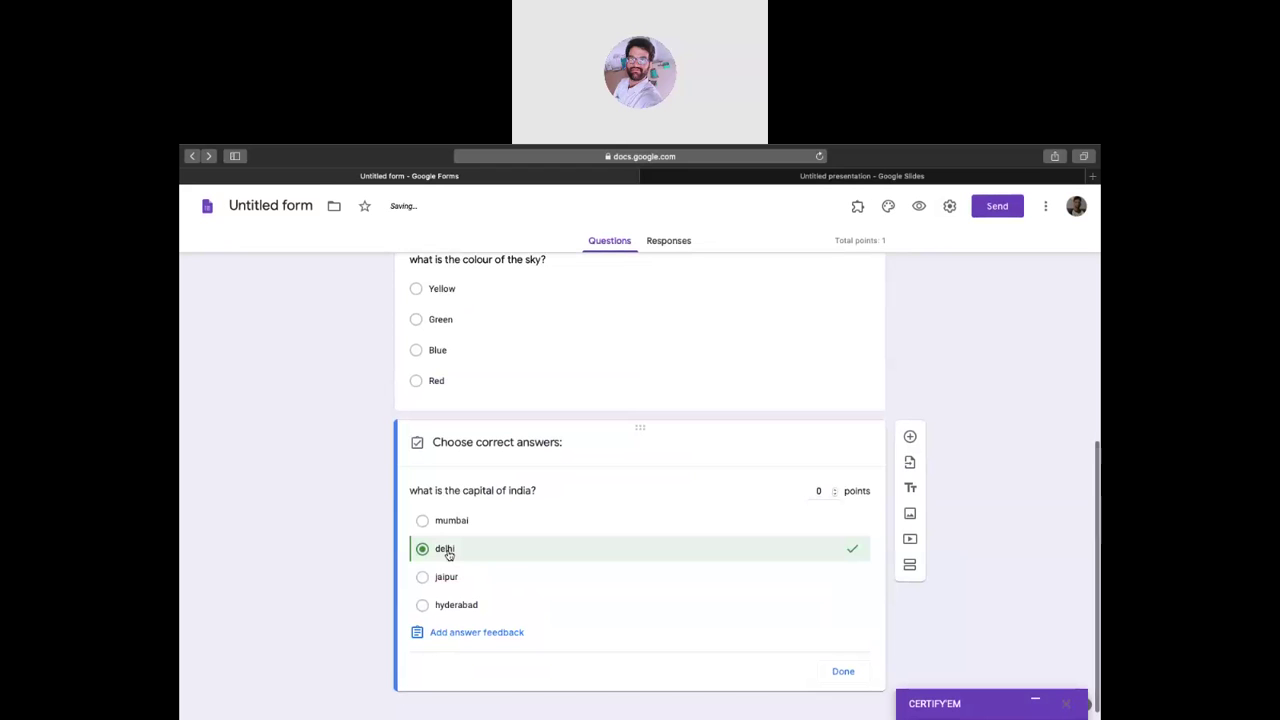
{"action": "left_click", "coordinate": [818, 491]}
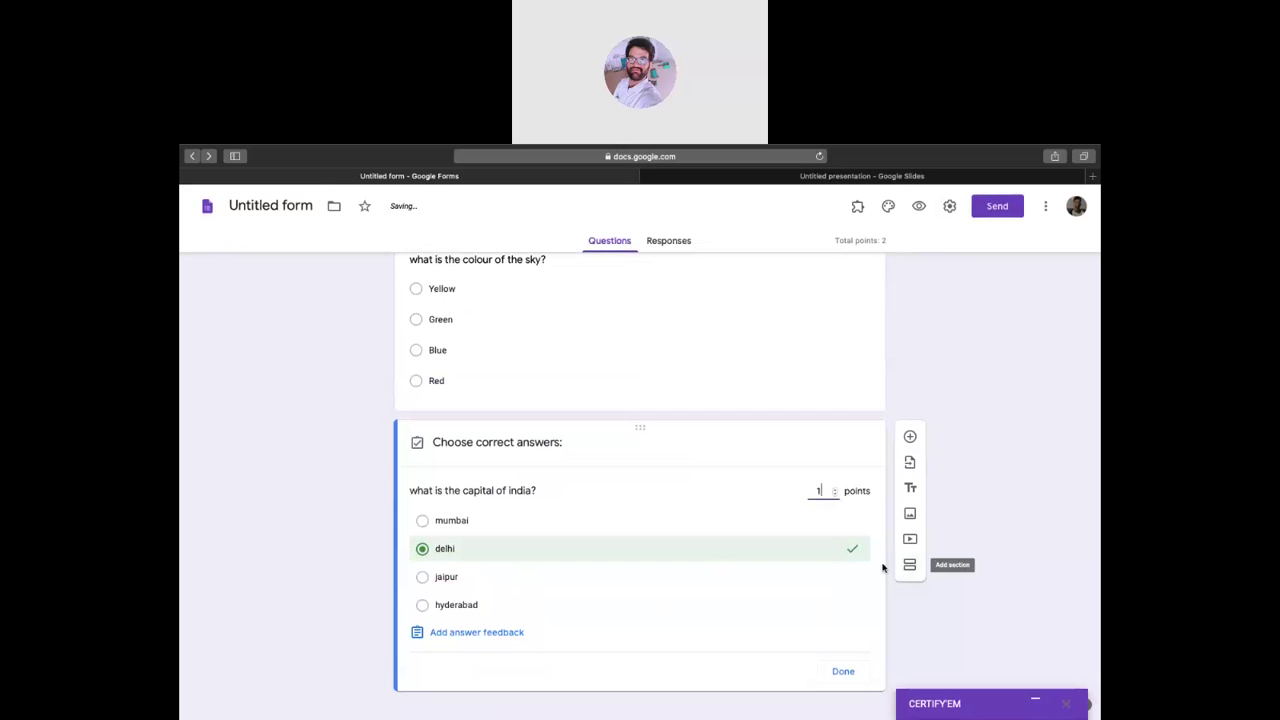
{"action": "left_click", "coordinate": [923, 606]}
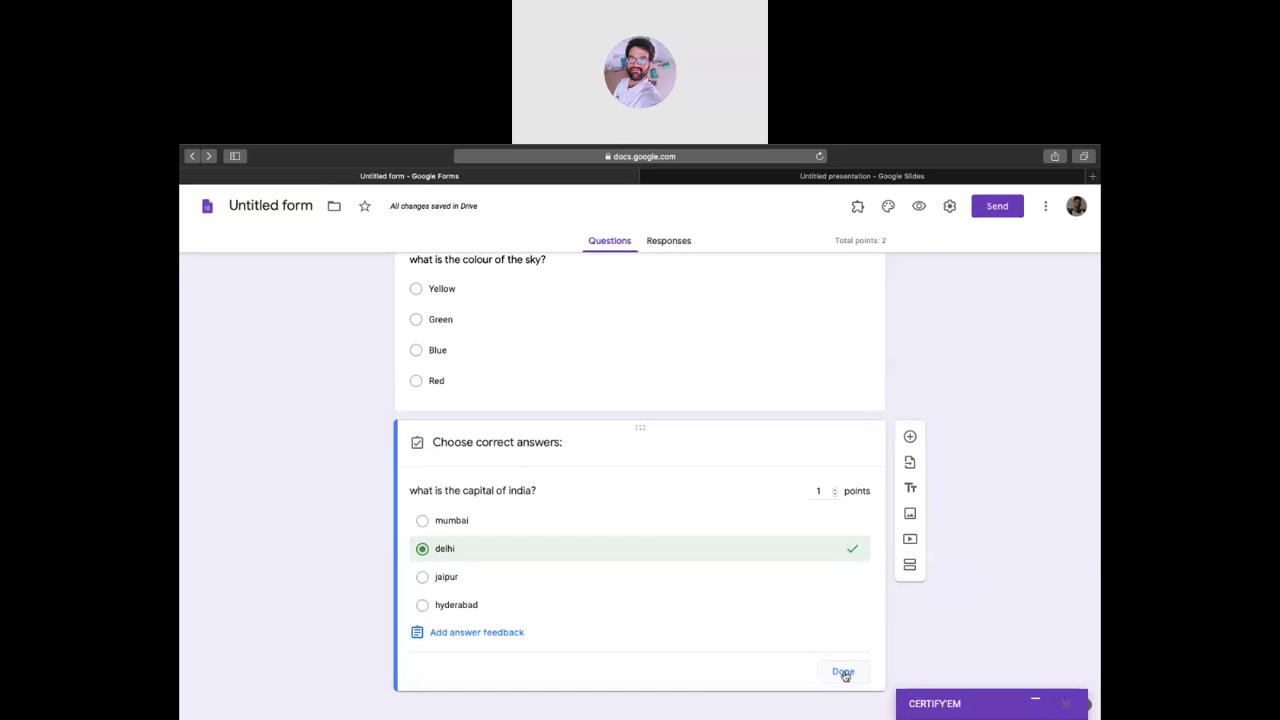
{"action": "left_click", "coordinate": [843, 672]}
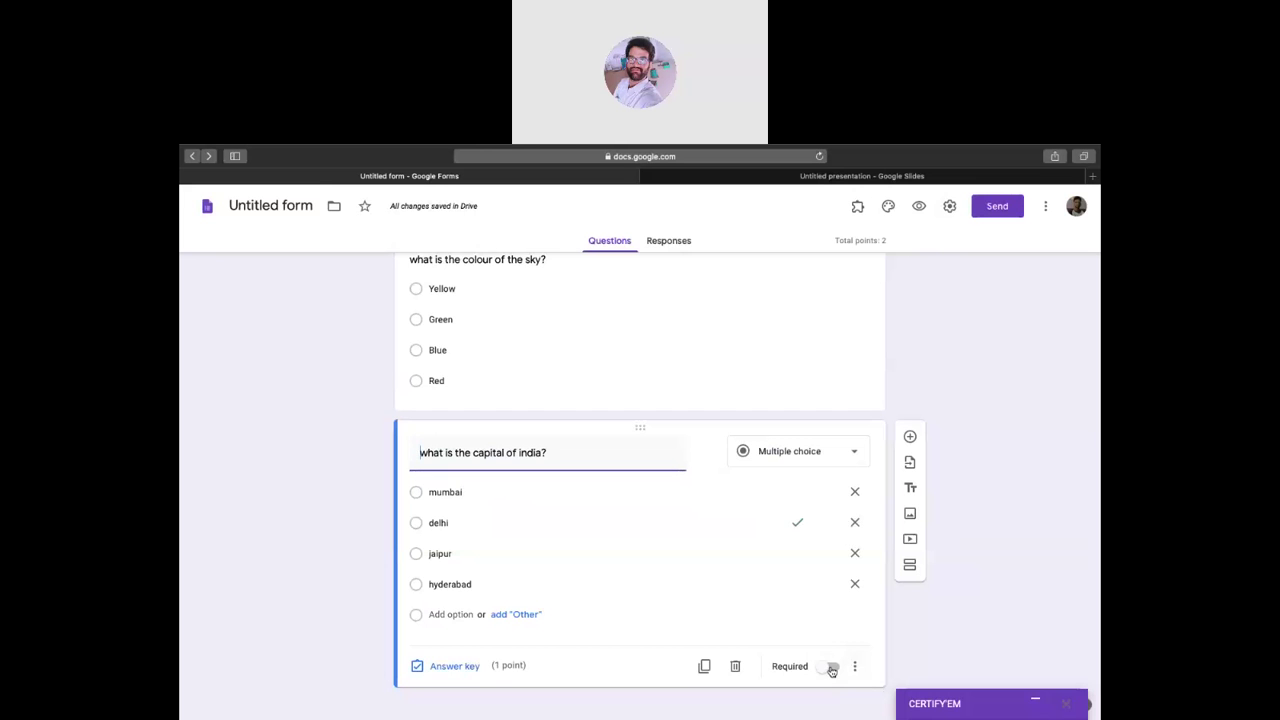
{"action": "scroll", "coordinate": [910, 638], "scroll_direction": "down", "scroll_amount": 1}
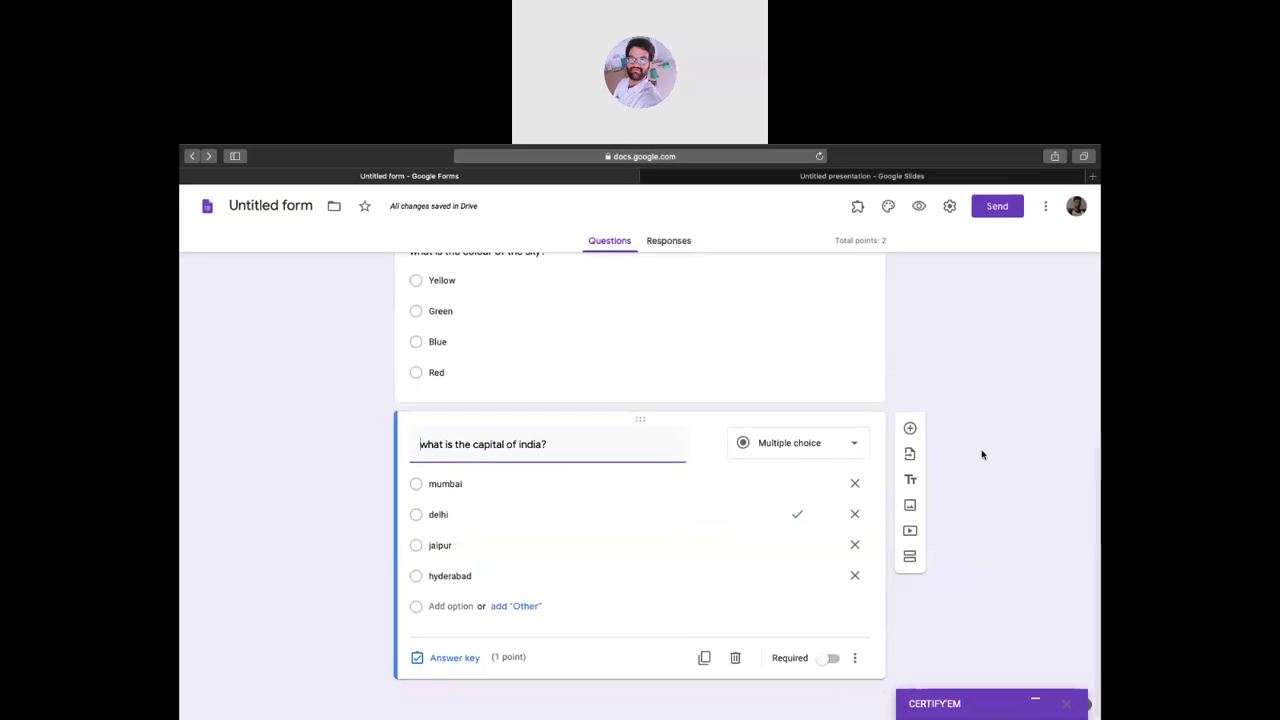
{"action": "scroll", "coordinate": [982, 453], "scroll_direction": "down", "scroll_amount": 2}
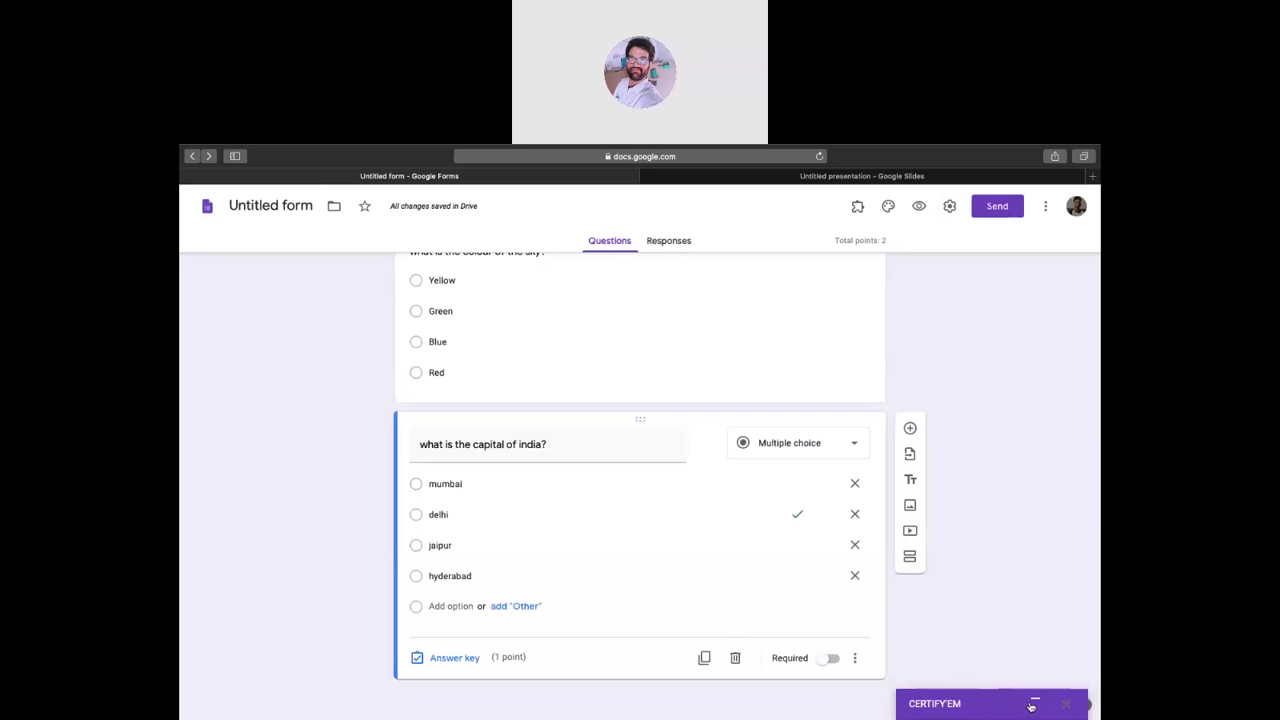
Expand the Certify'em panel and open Advanced options to the Email Options sender field.
{"action": "left_click", "coordinate": [1025, 707]}
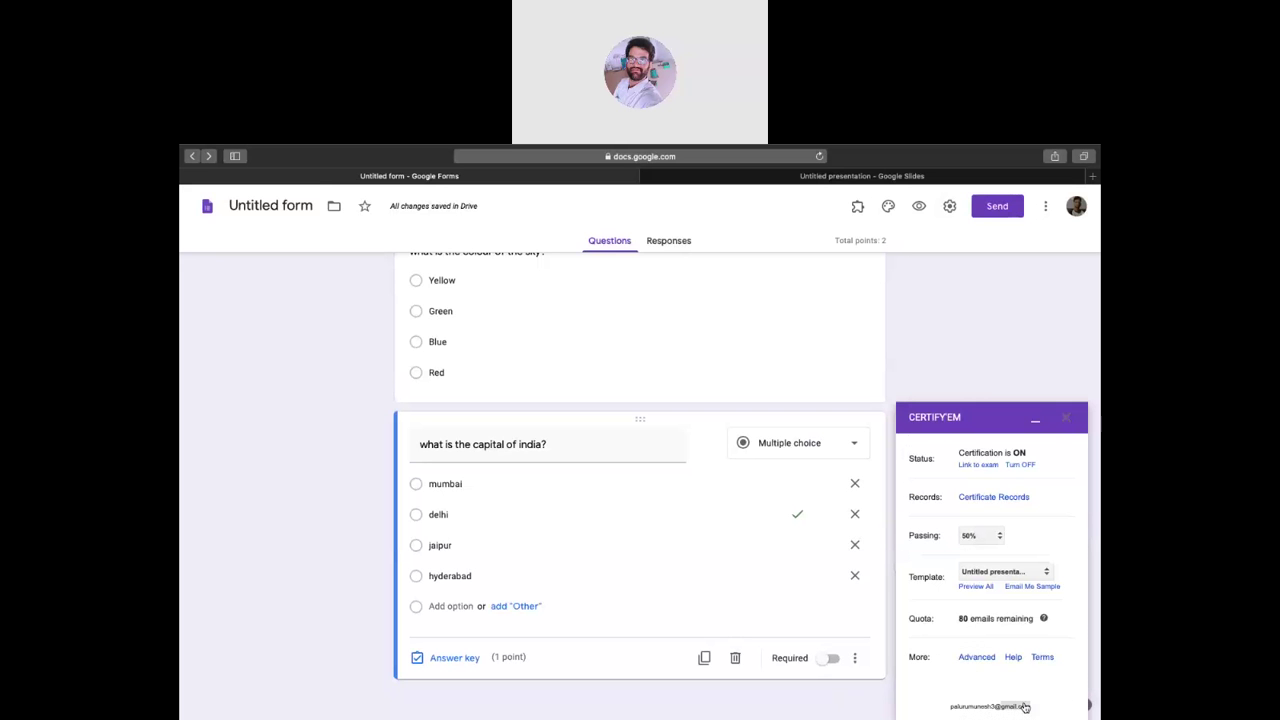
{"action": "left_click", "coordinate": [976, 658]}
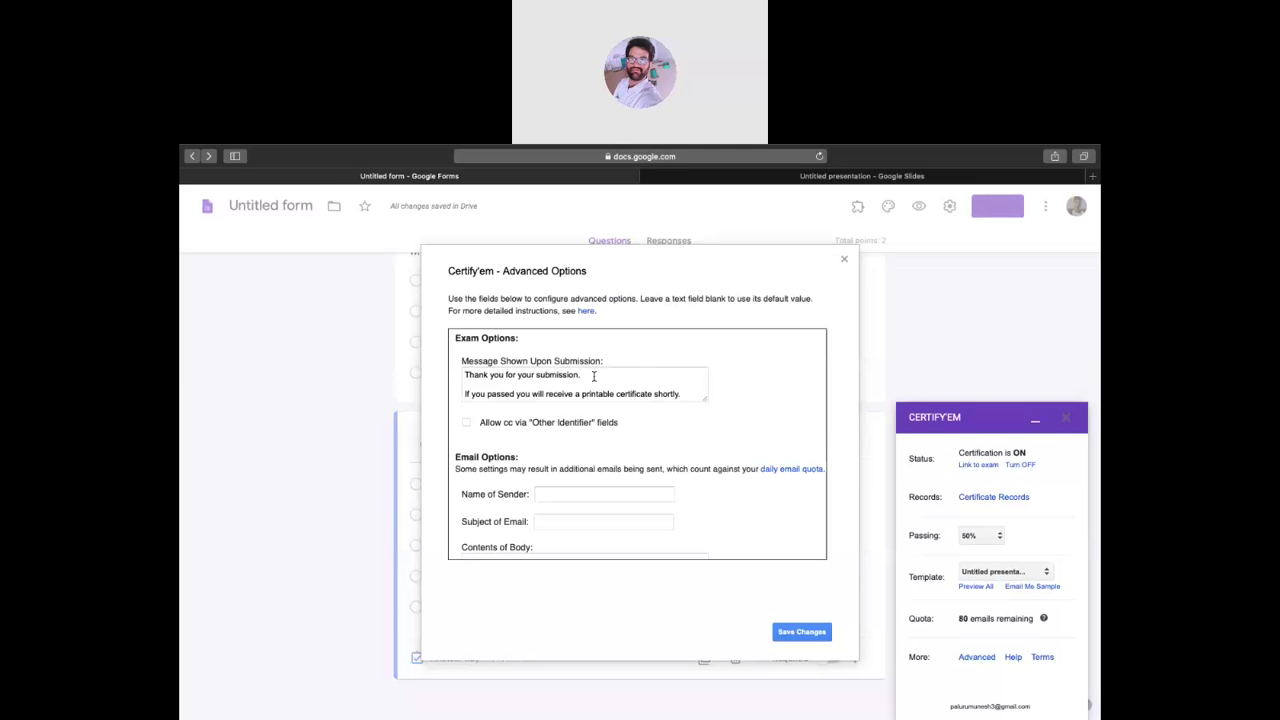
{"action": "scroll", "coordinate": [592, 390], "scroll_direction": "down", "scroll_amount": 1}
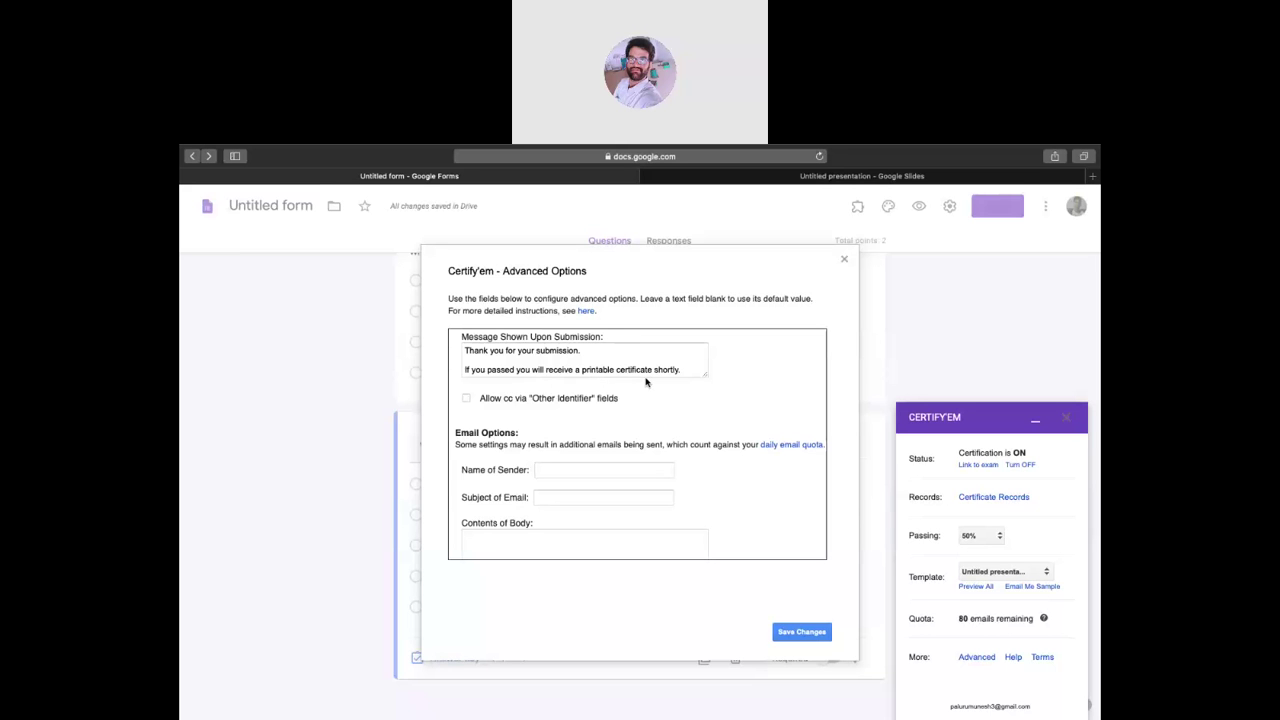
{"action": "scroll", "coordinate": [648, 412], "scroll_direction": "down", "scroll_amount": 1}
{"action": "left_click", "coordinate": [593, 433]}
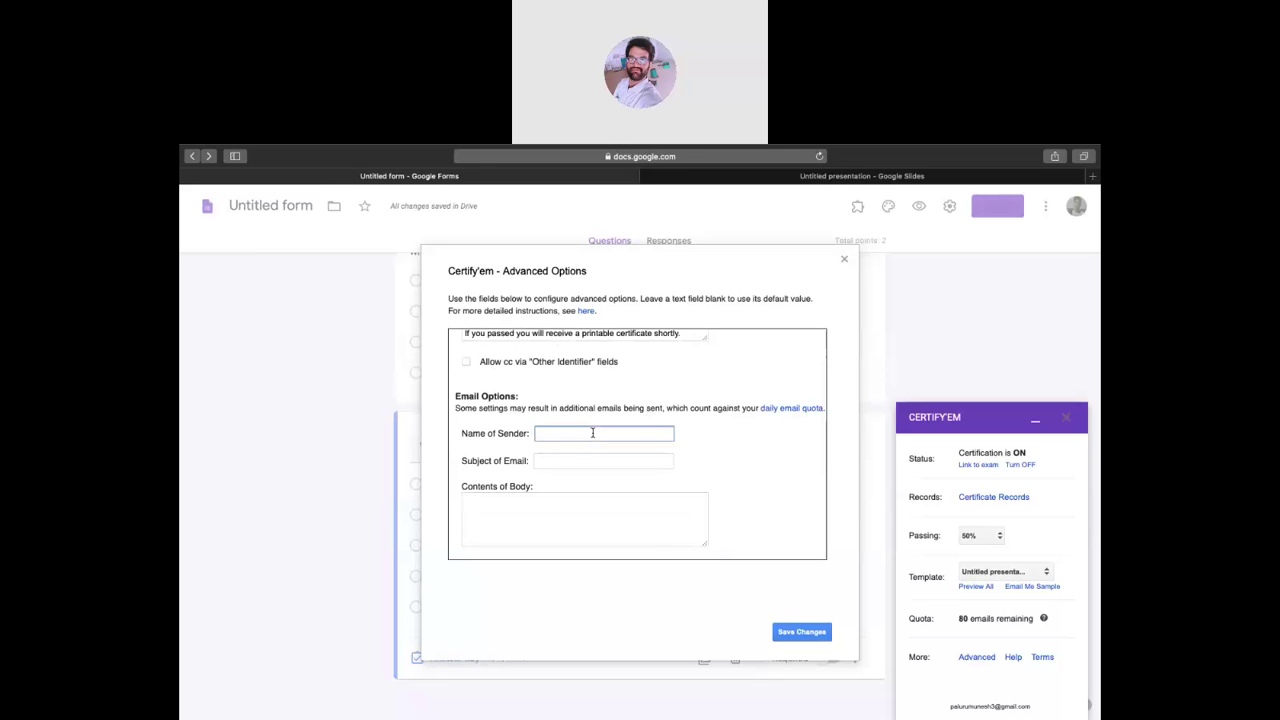
Enter sender 'h&s dept', subject 'ipr quiz' and body 'thank you for participation'.
{"action": "type", "text": "h&s dept"}
{"action": "left_click", "coordinate": [564, 464]}
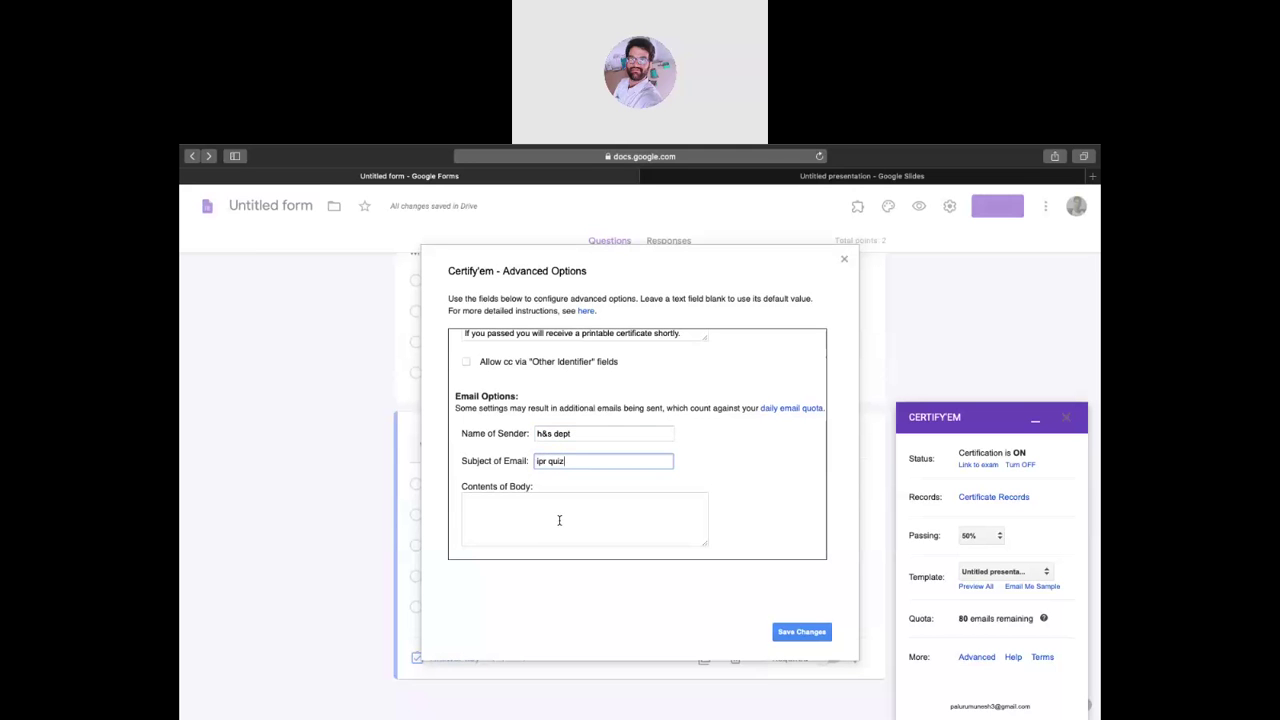
{"action": "scroll", "coordinate": [558, 518], "scroll_direction": "down", "scroll_amount": 2}
{"action": "left_click", "coordinate": [527, 453]}
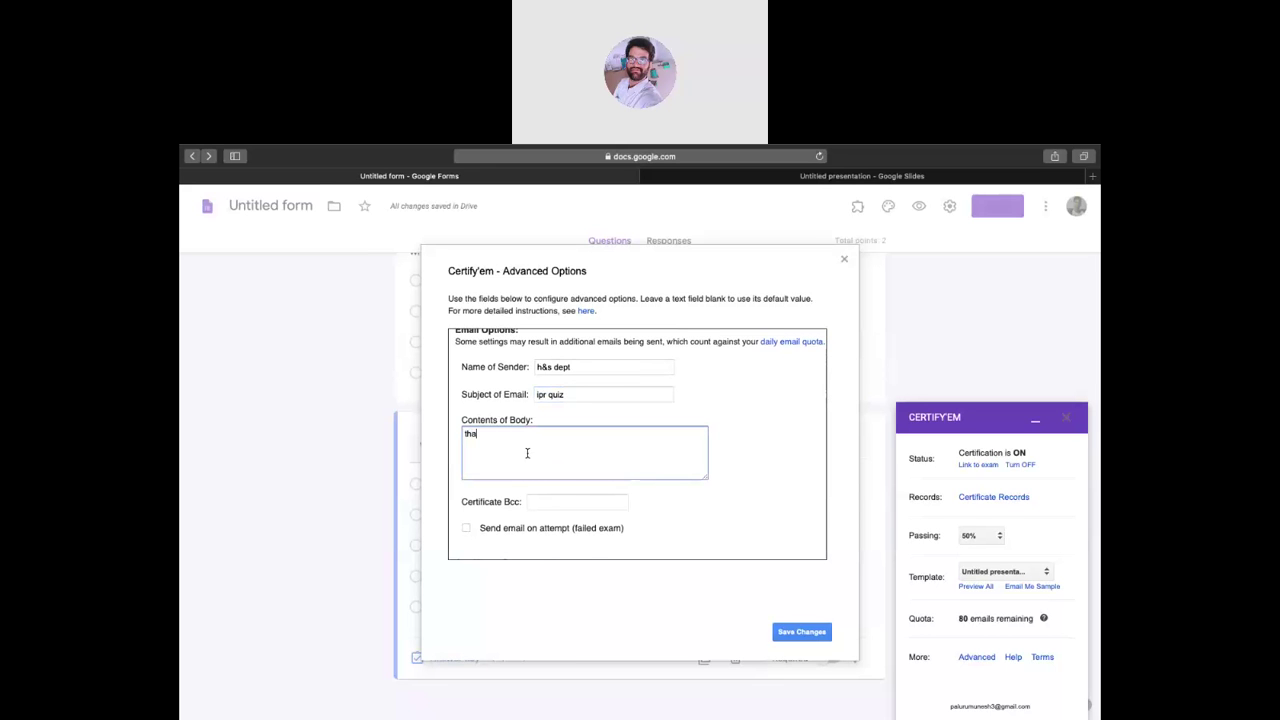
{"action": "type", "text": "thank you for participation"}
Keep certificates sent as PDF and save the Certify'em advanced options.
{"action": "scroll", "coordinate": [520, 513], "scroll_direction": "down", "scroll_amount": 3}
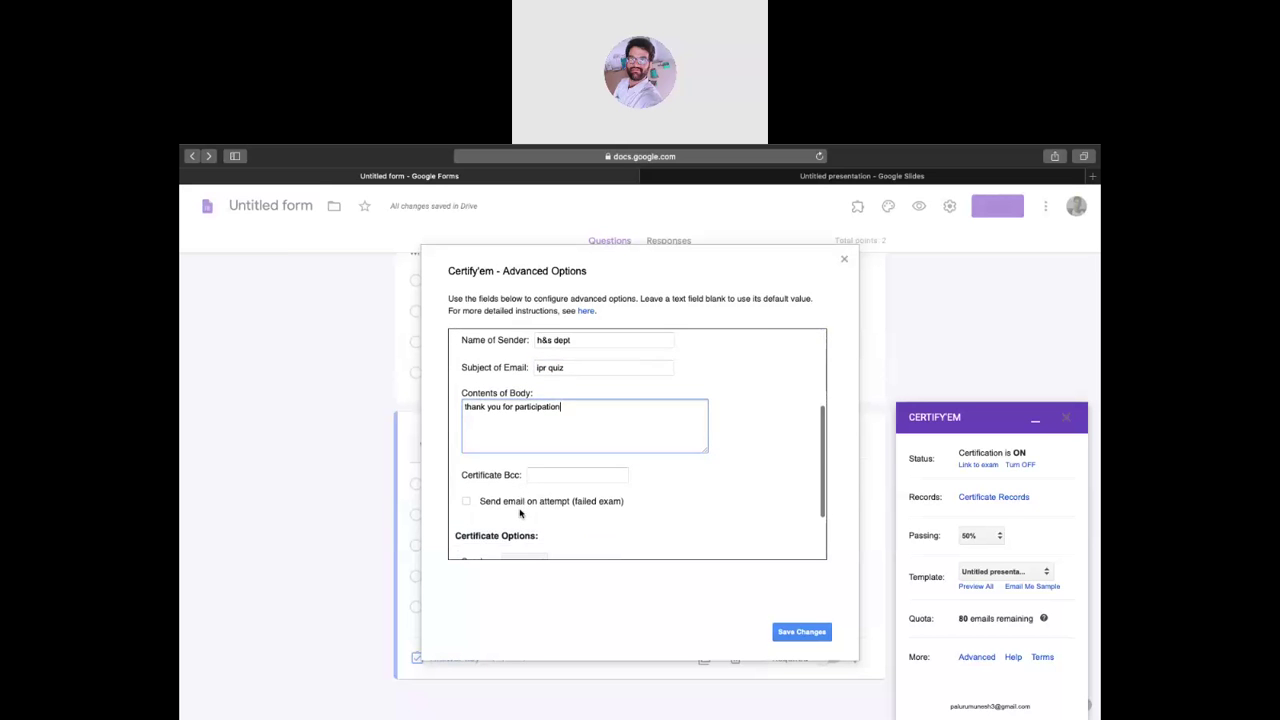
{"action": "left_click", "coordinate": [525, 479]}
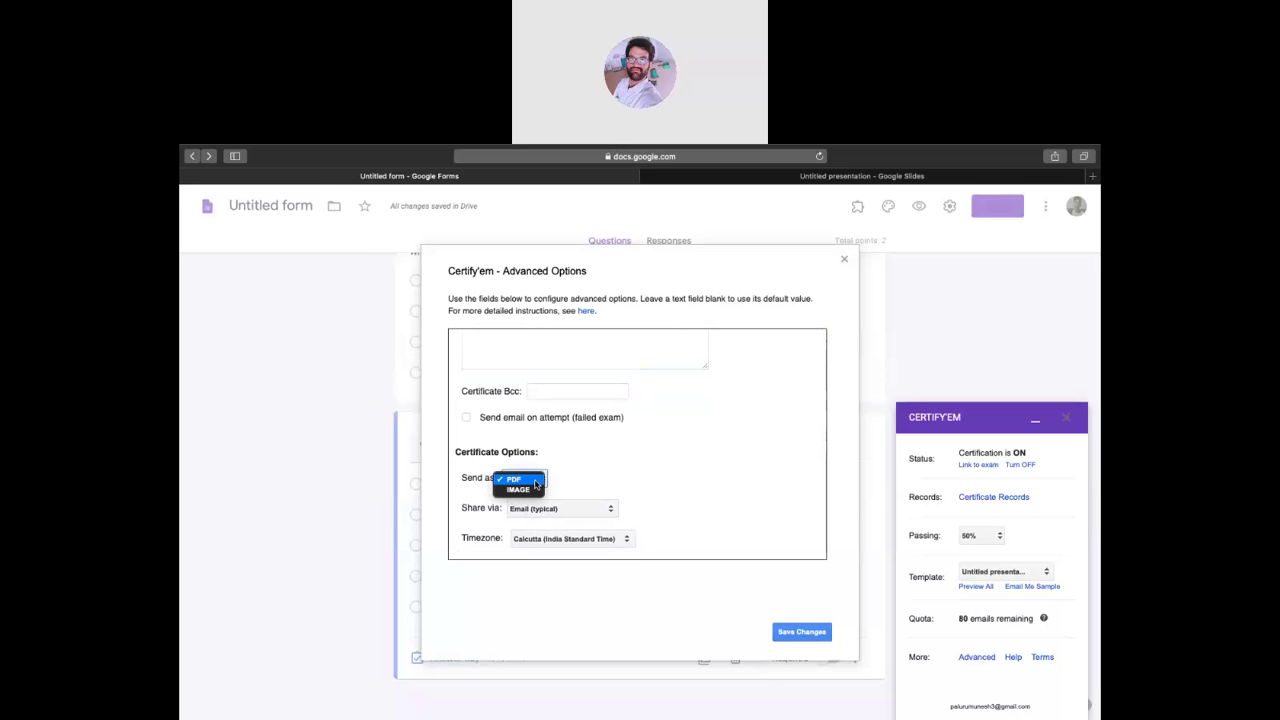
{"action": "left_click", "coordinate": [535, 480]}
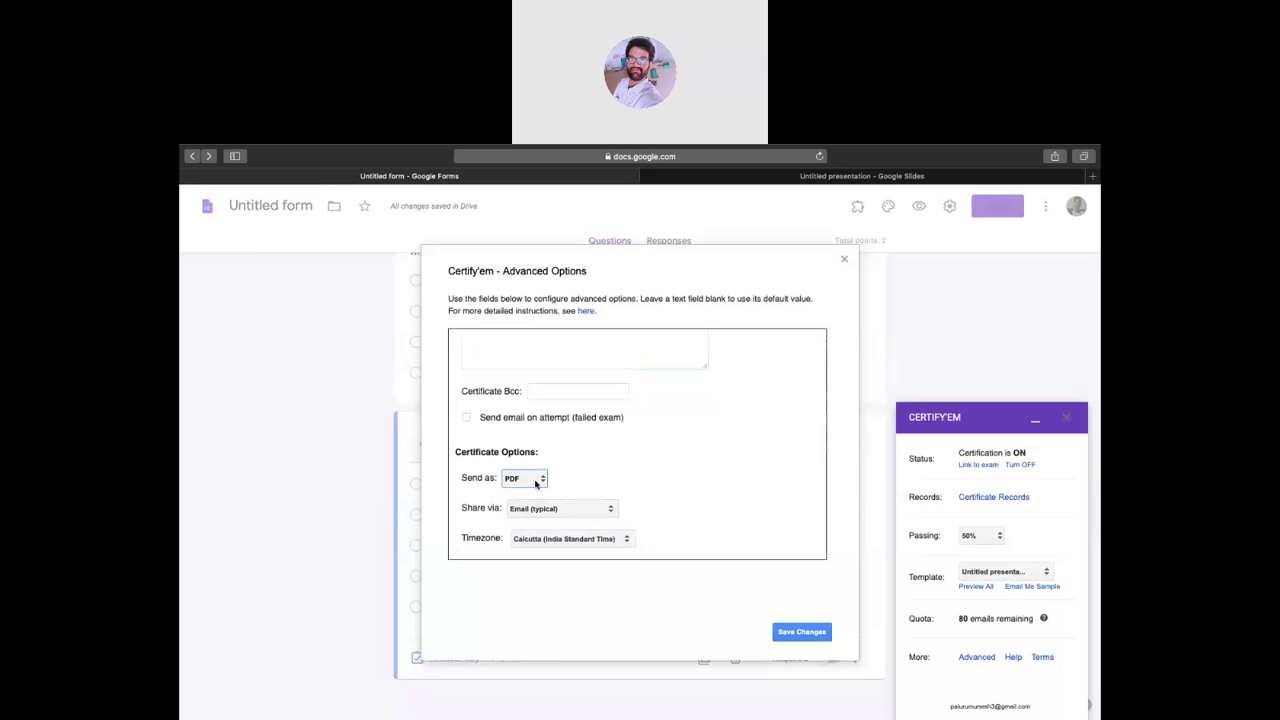
{"action": "scroll", "coordinate": [656, 481], "scroll_direction": "up", "scroll_amount": 5}
{"action": "scroll", "coordinate": [656, 481], "scroll_direction": "up", "scroll_amount": 2}
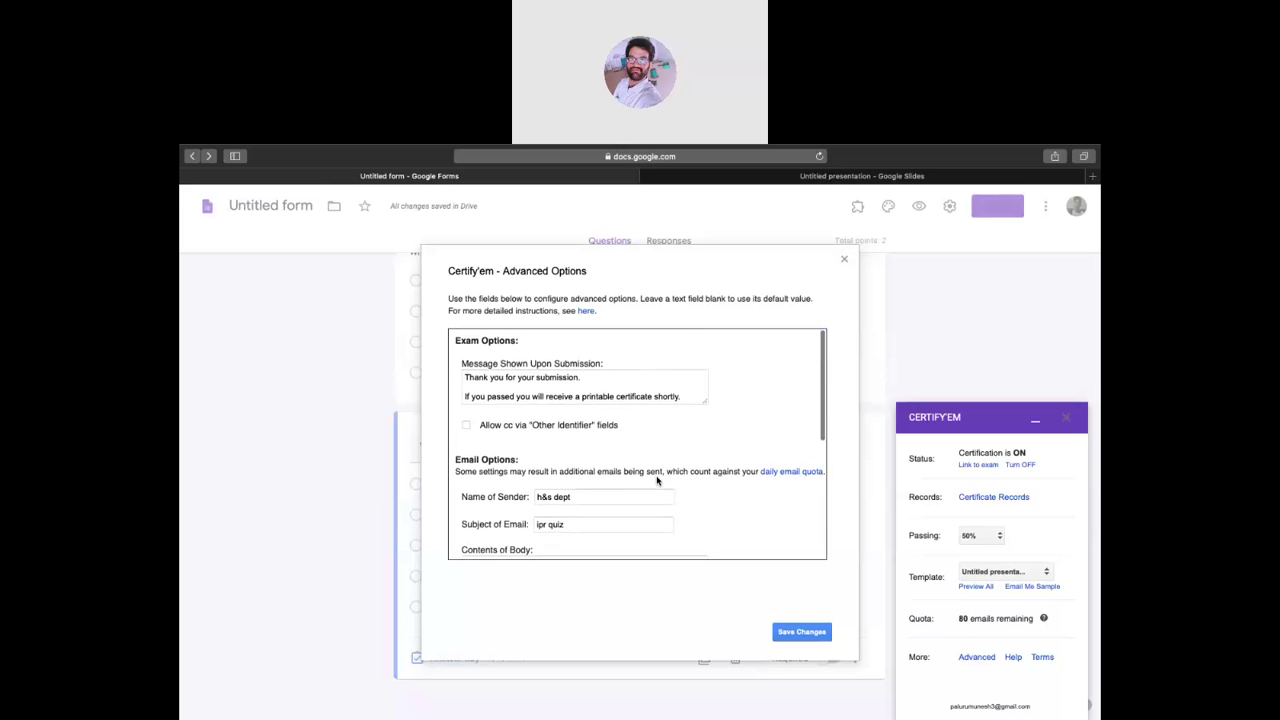
{"action": "left_click", "coordinate": [805, 633]}
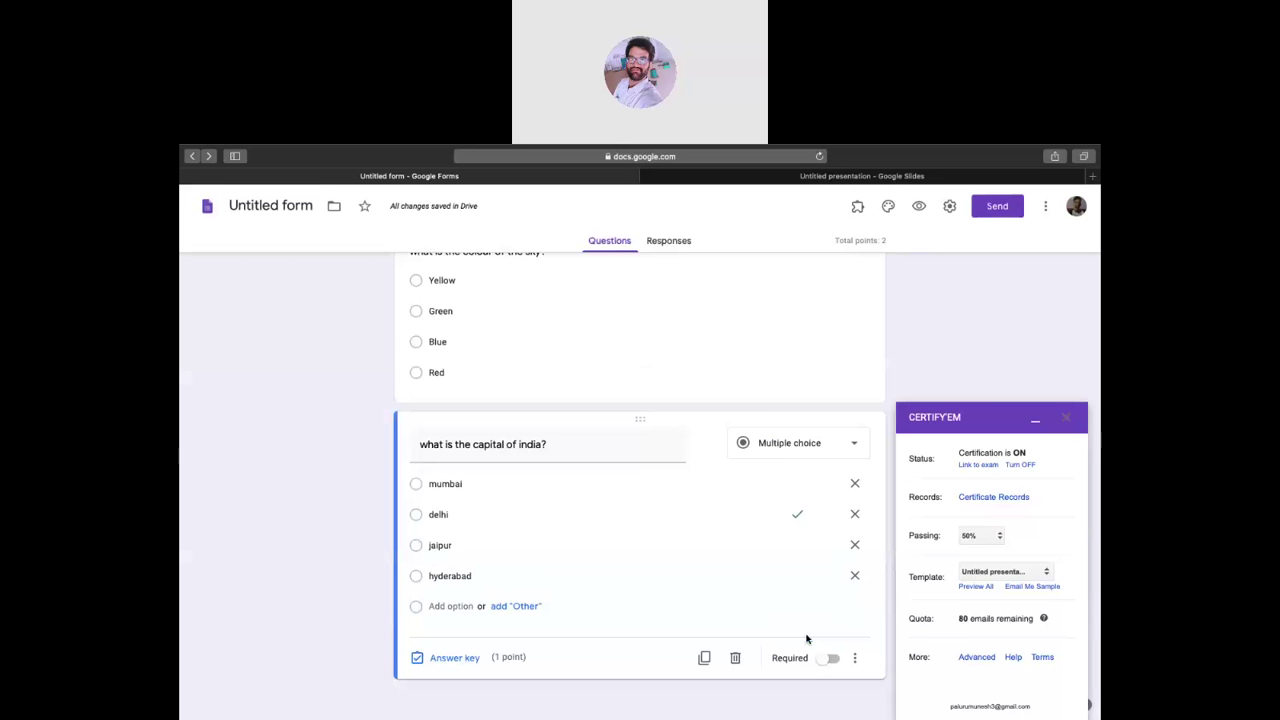
{"action": "scroll", "coordinate": [737, 394], "scroll_direction": "up", "scroll_amount": 10}
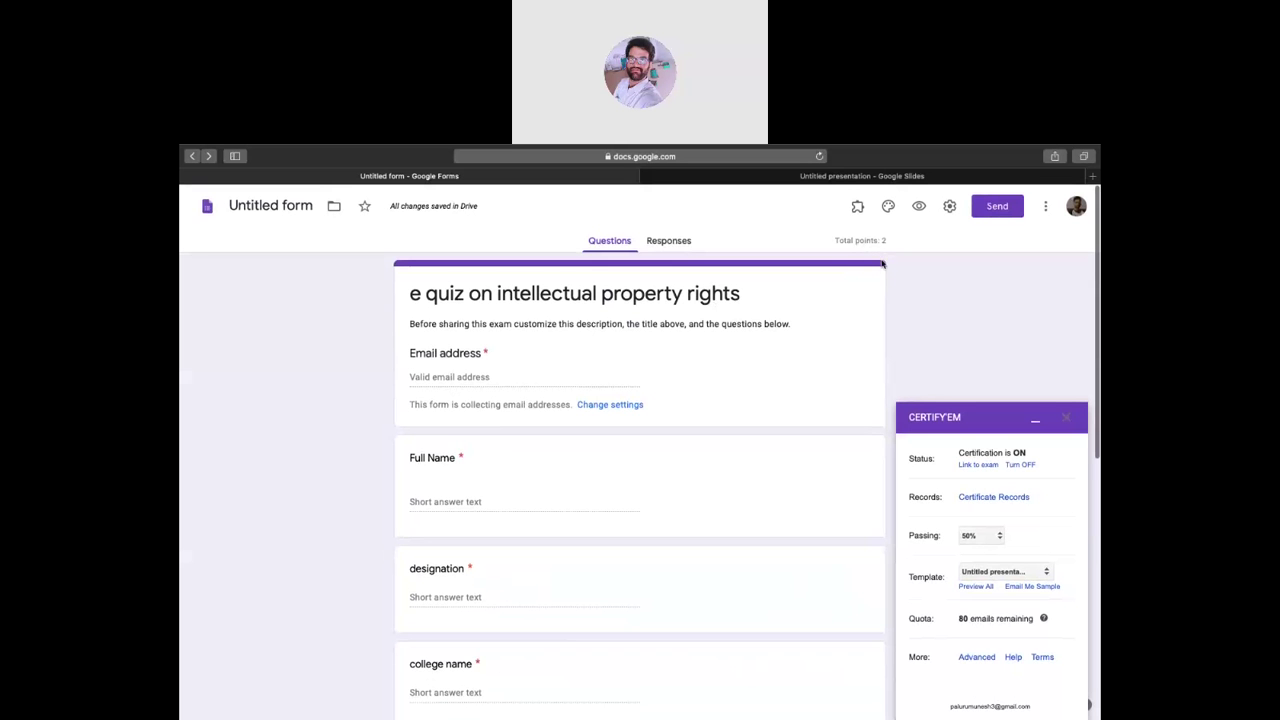
{"action": "scroll", "coordinate": [746, 527], "scroll_direction": "down", "scroll_amount": 10}
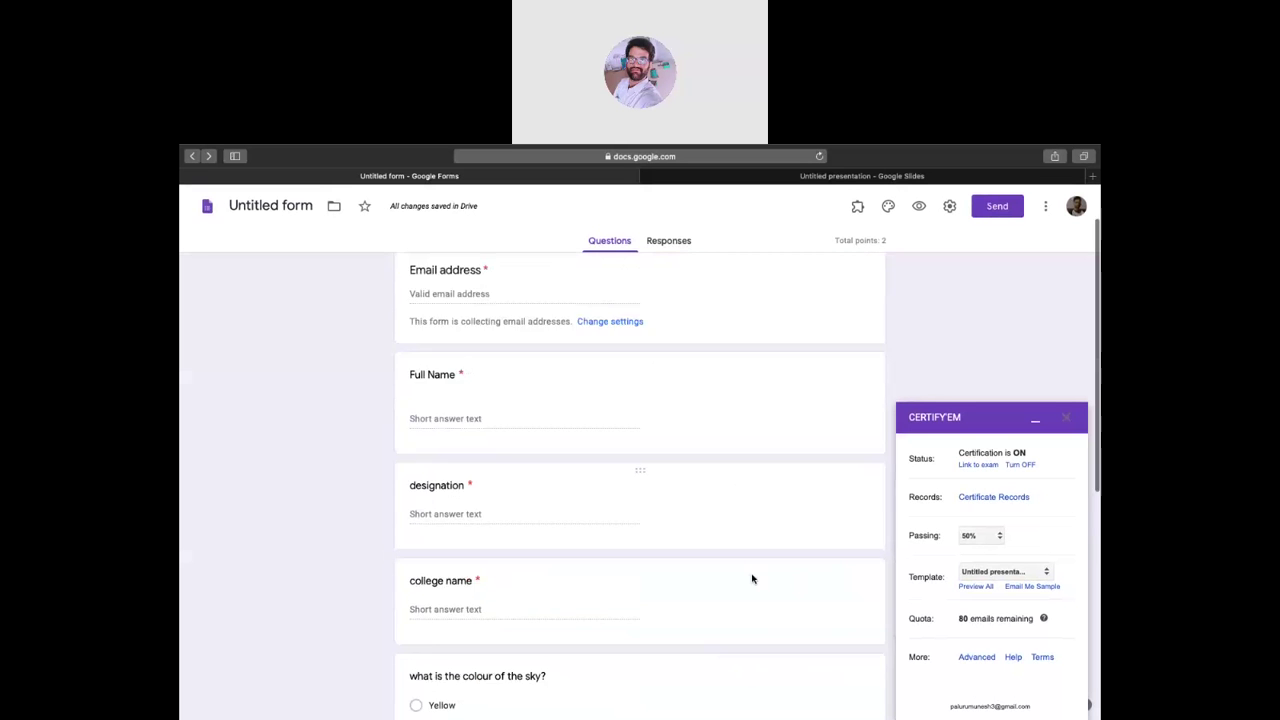
{"action": "scroll", "coordinate": [752, 578], "scroll_direction": "down", "scroll_amount": 2}
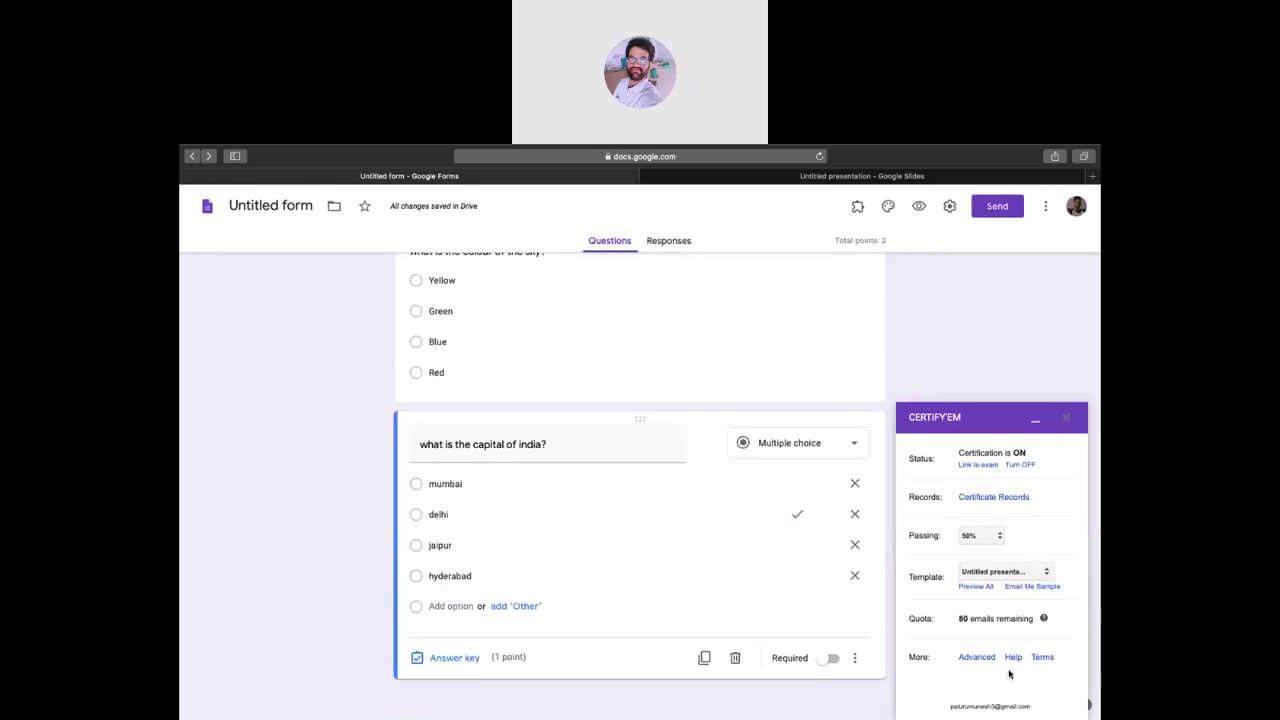
{"action": "left_click", "coordinate": [978, 659]}
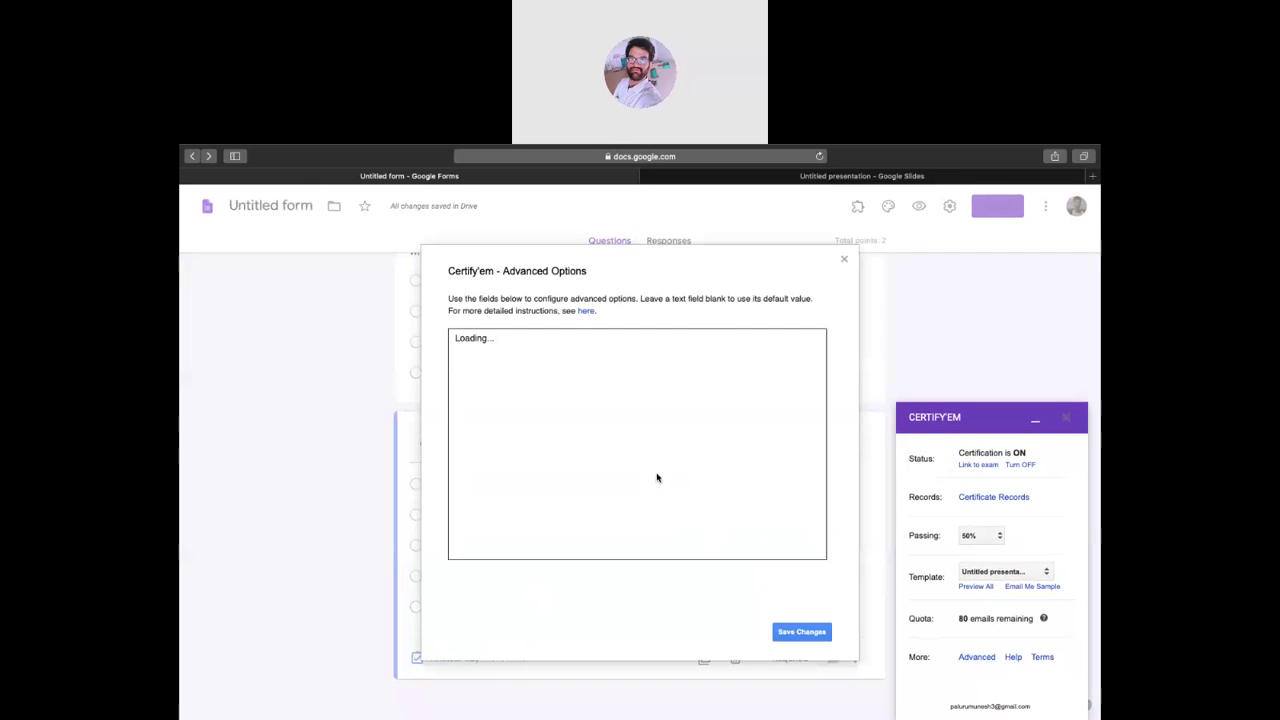
{"action": "scroll", "coordinate": [647, 496], "scroll_direction": "down", "scroll_amount": 2}
{"action": "scroll", "coordinate": [647, 496], "scroll_direction": "down", "scroll_amount": 3}
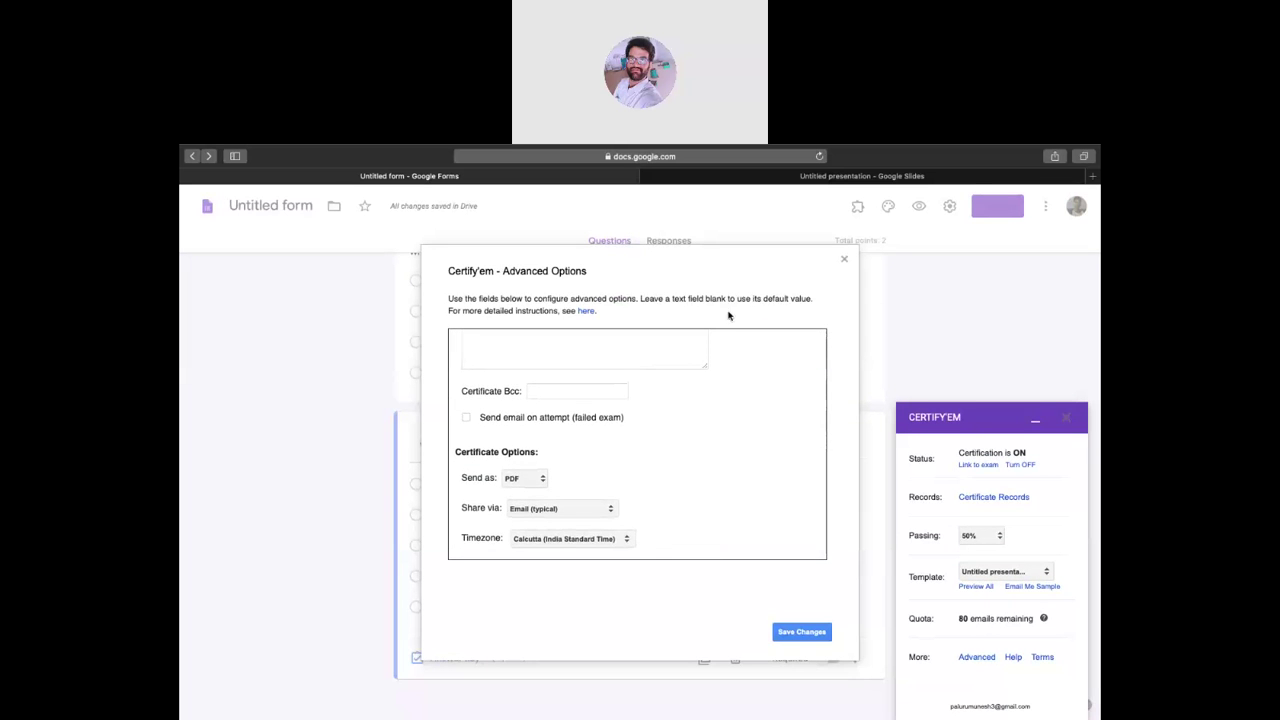
{"action": "left_click", "coordinate": [844, 262]}
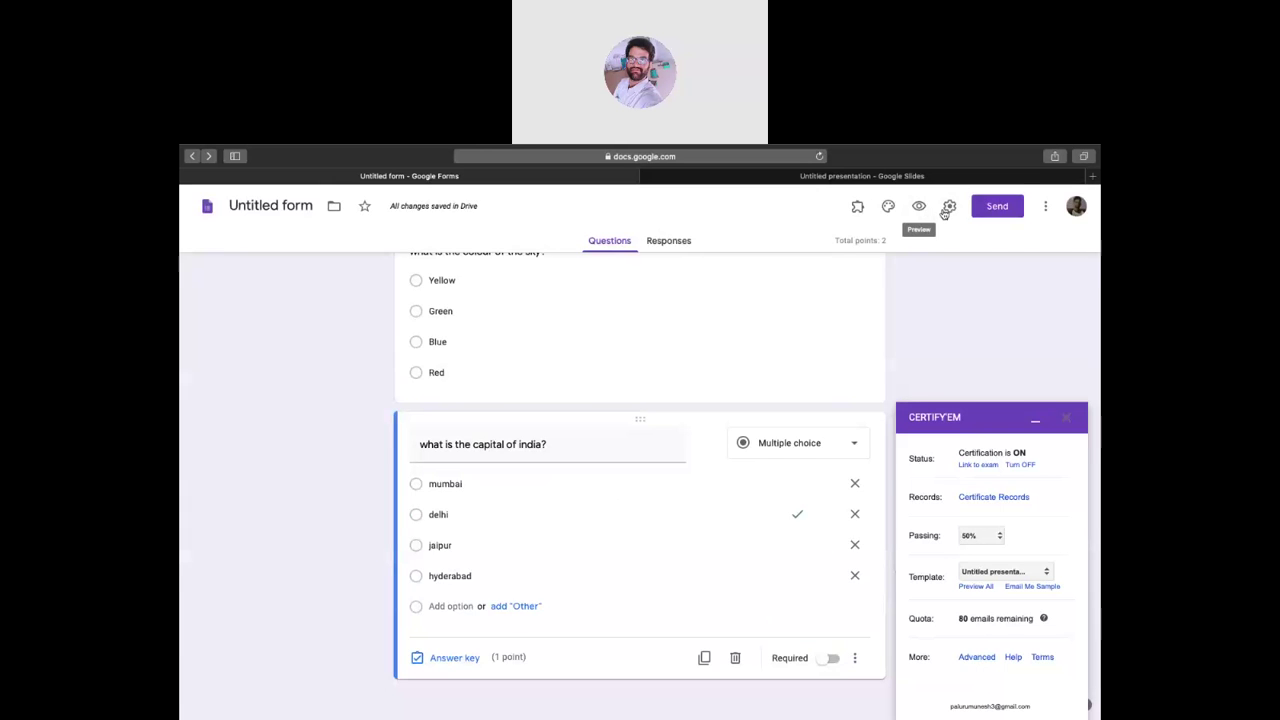
Release grades immediately after submission, showing missed questions, correct answers and point values.
{"action": "left_click", "coordinate": [949, 206]}
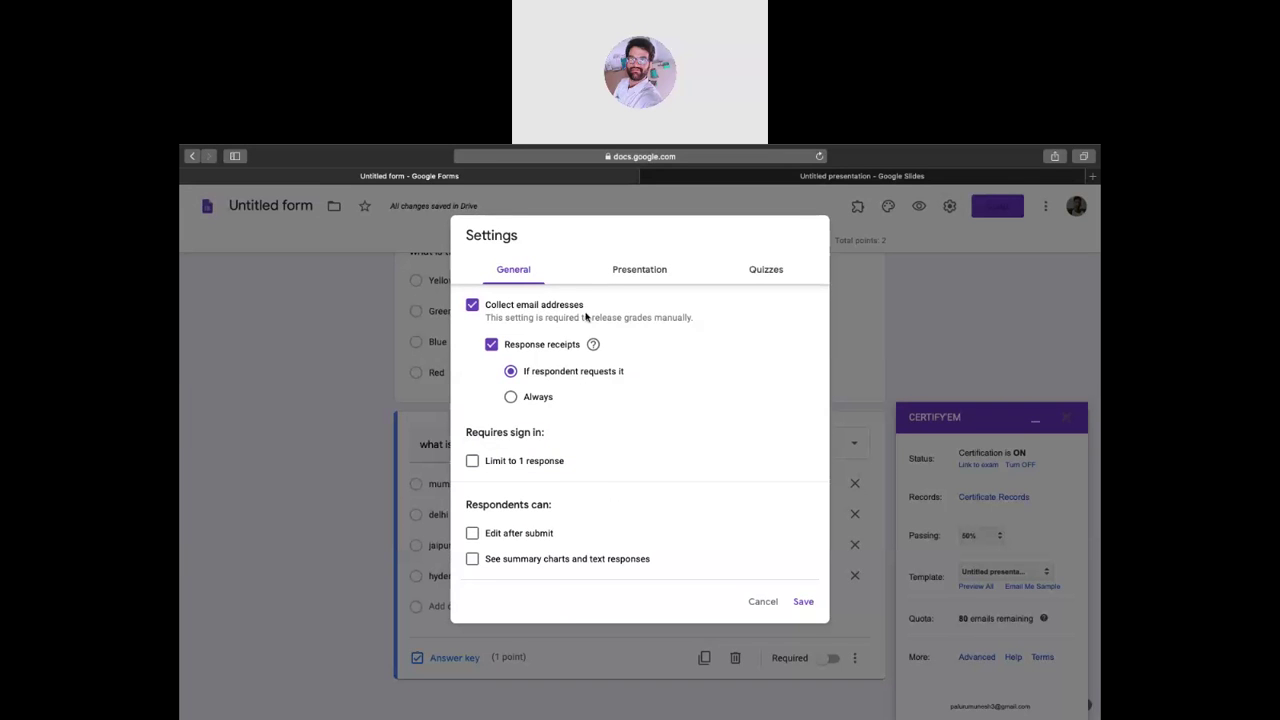
{"action": "left_click", "coordinate": [623, 277]}
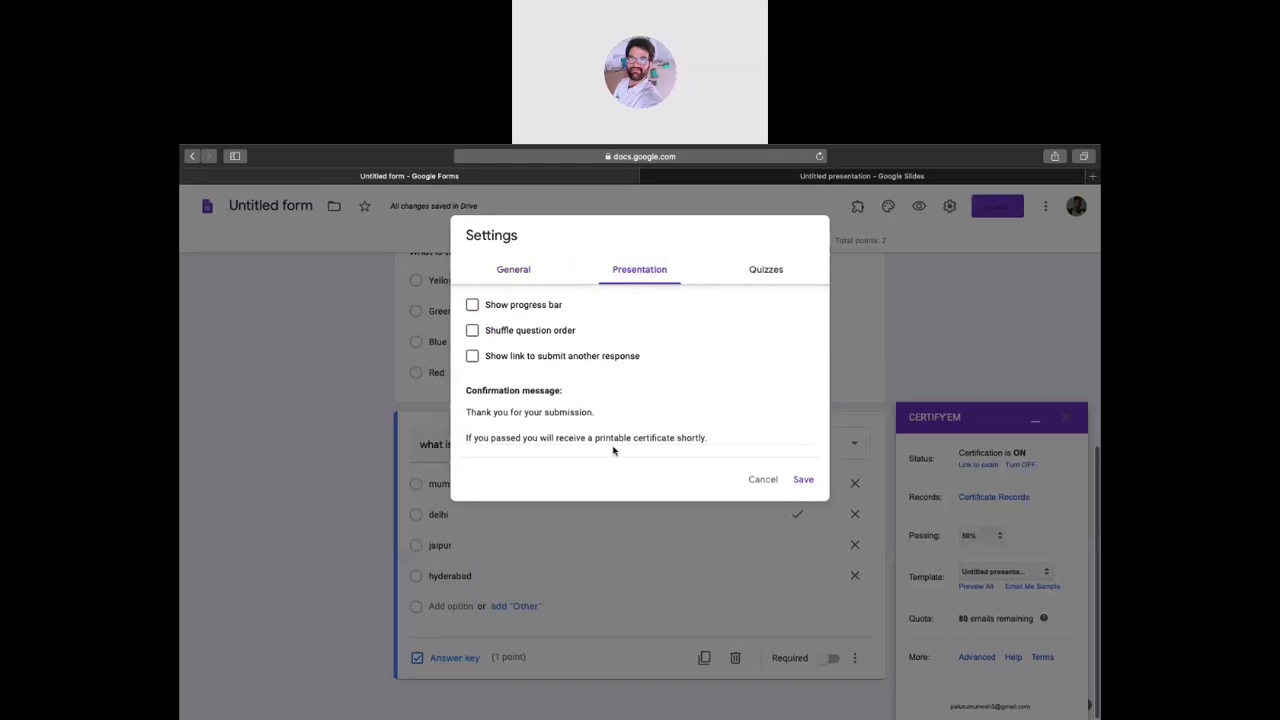
{"action": "left_click", "coordinate": [750, 274]}
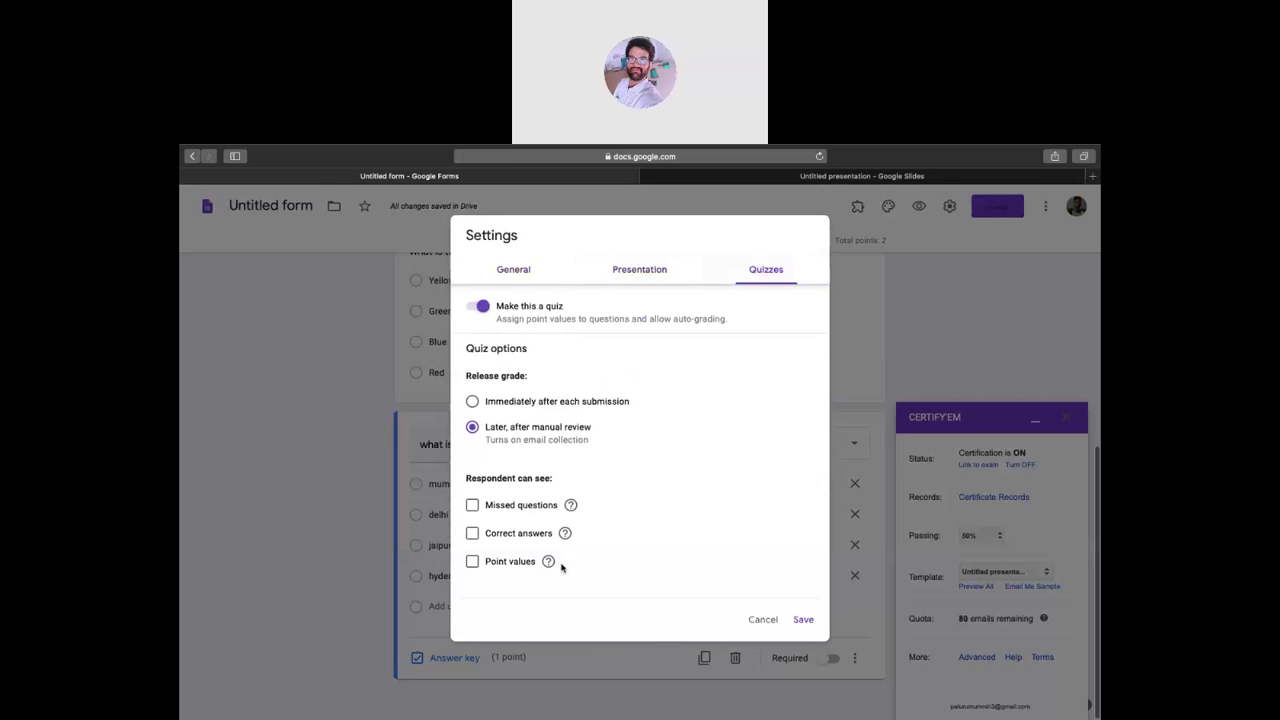
{"action": "left_click", "coordinate": [530, 403]}
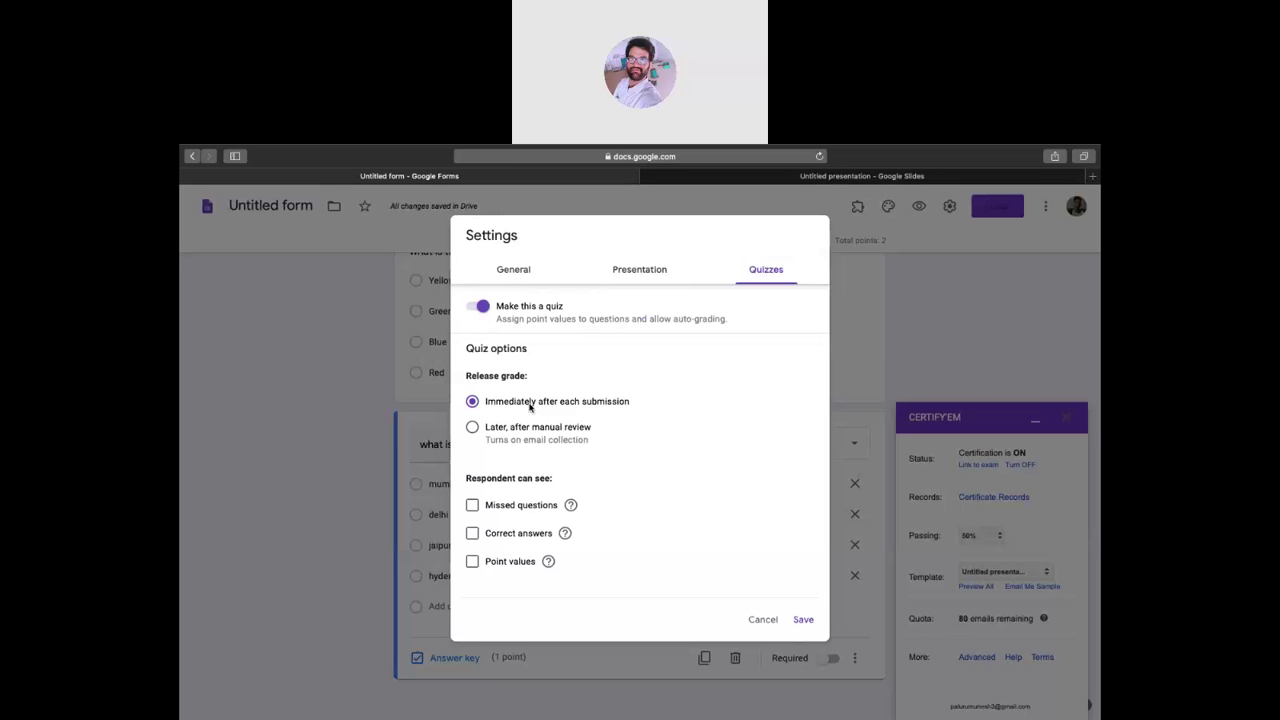
{"action": "left_click", "coordinate": [520, 510]}
{"action": "left_click", "coordinate": [515, 538]}
{"action": "left_click", "coordinate": [508, 569]}
{"action": "left_click", "coordinate": [803, 620]}
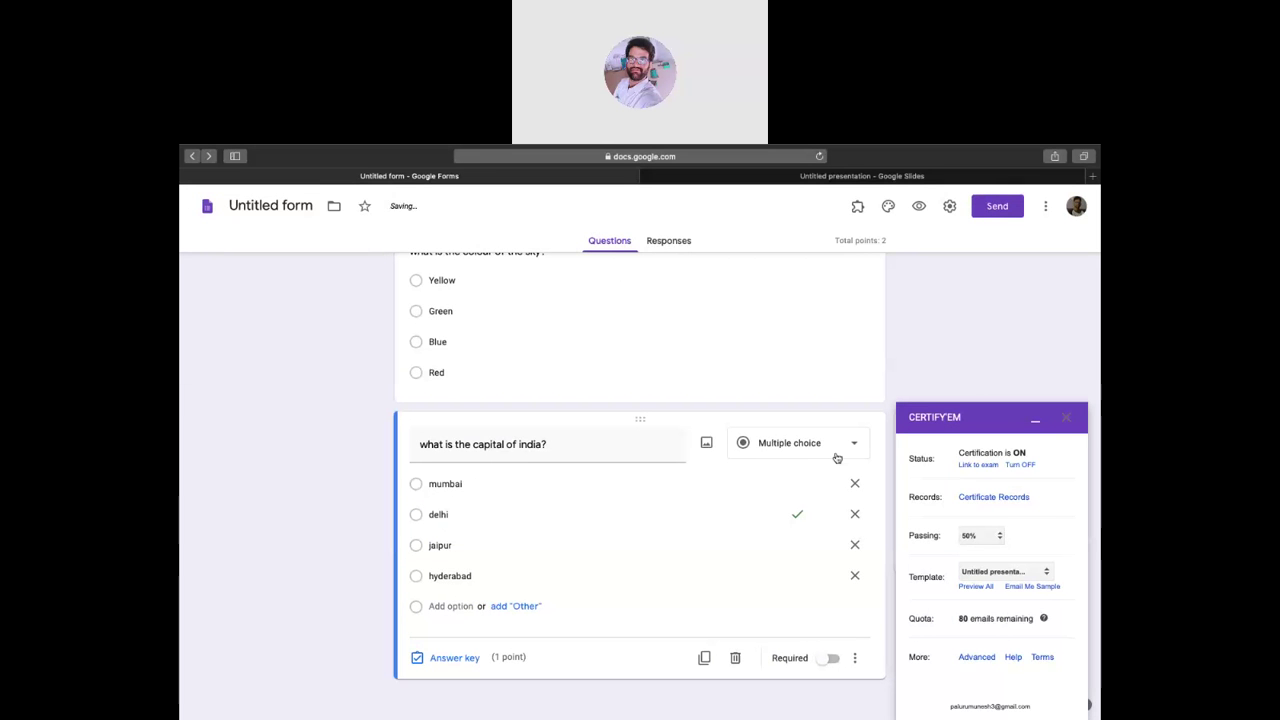
Open the live quiz and enter the respondent's email, full name, designation 'asst prof' and college 'jcet'.
{"action": "left_click", "coordinate": [979, 465]}
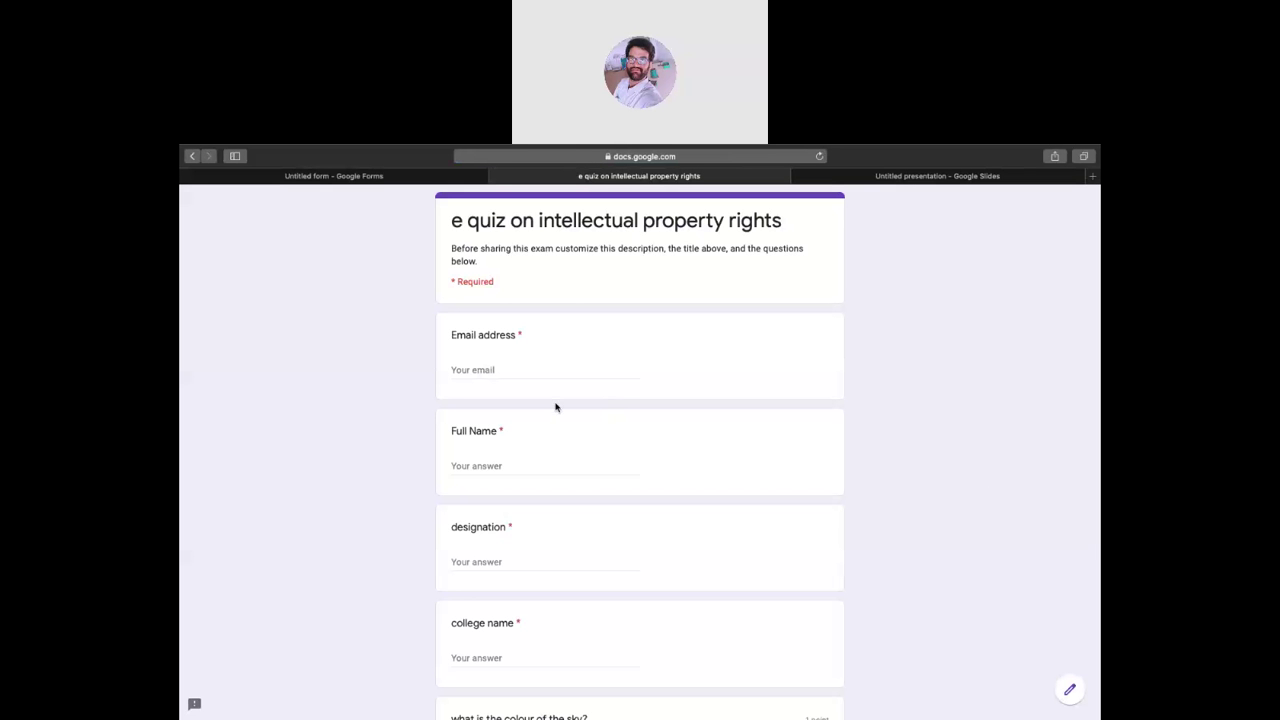
{"action": "left_click", "coordinate": [522, 368]}
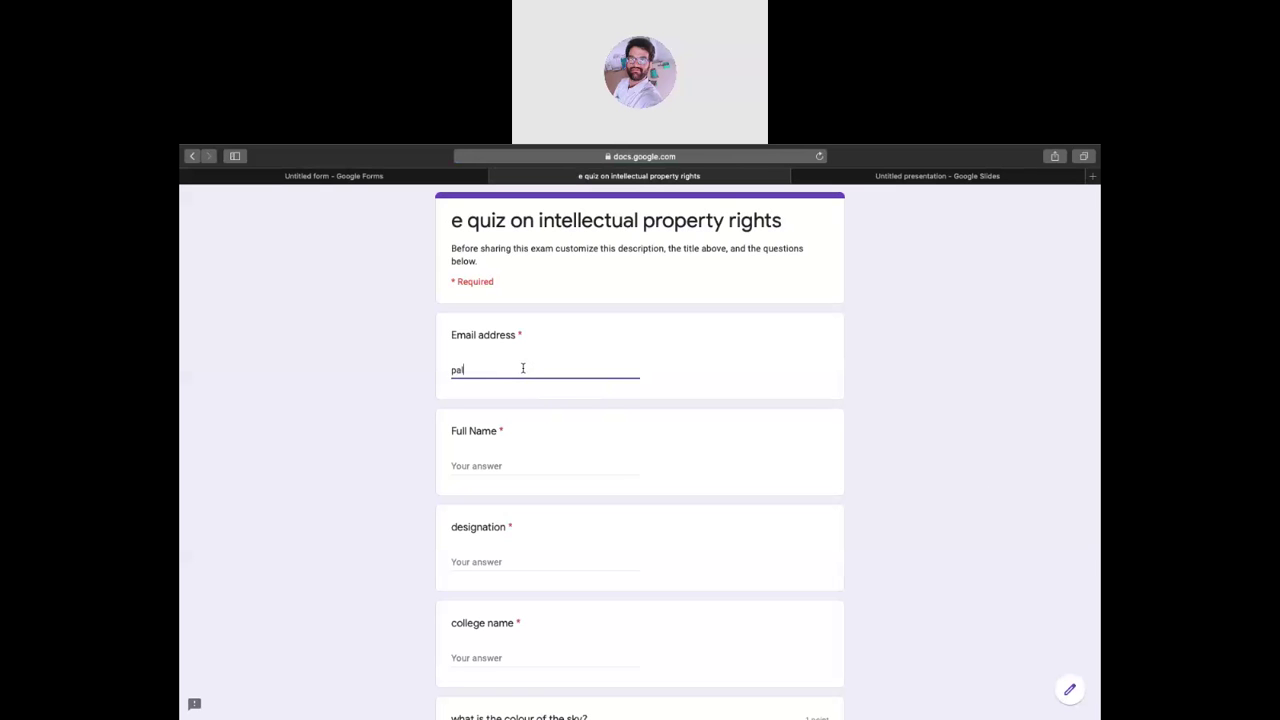
{"action": "left_click", "coordinate": [528, 460]}
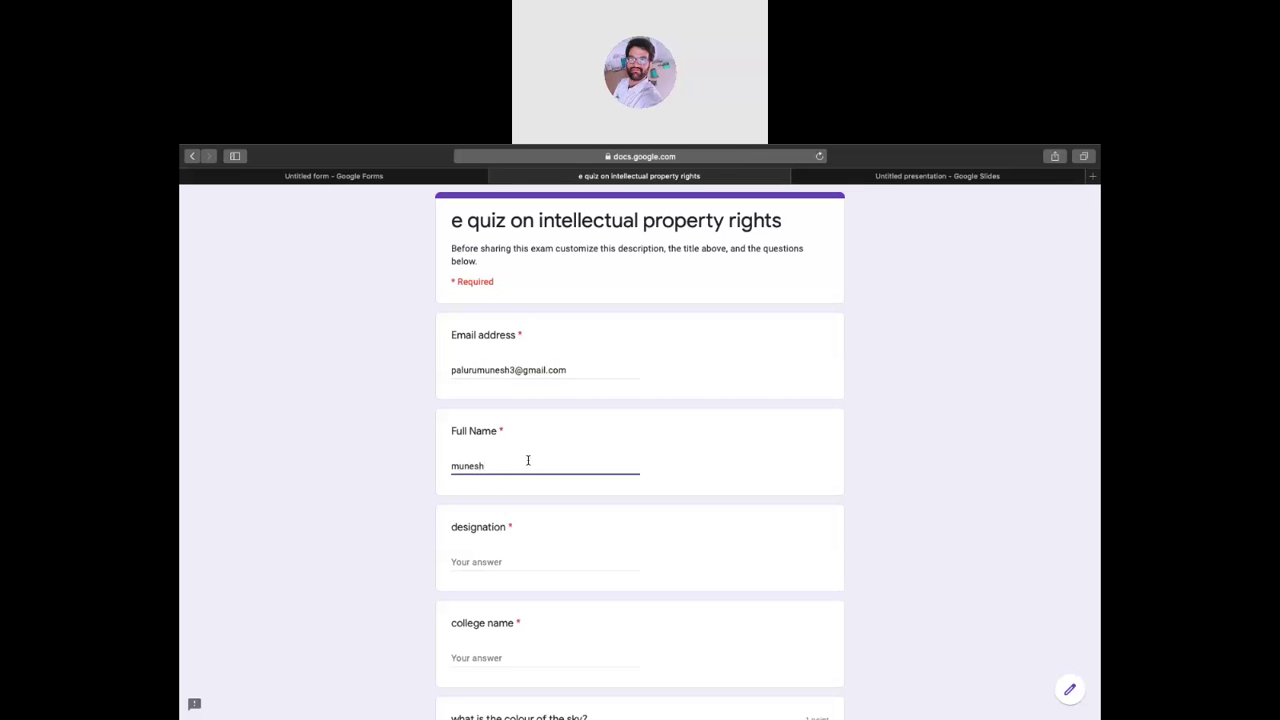
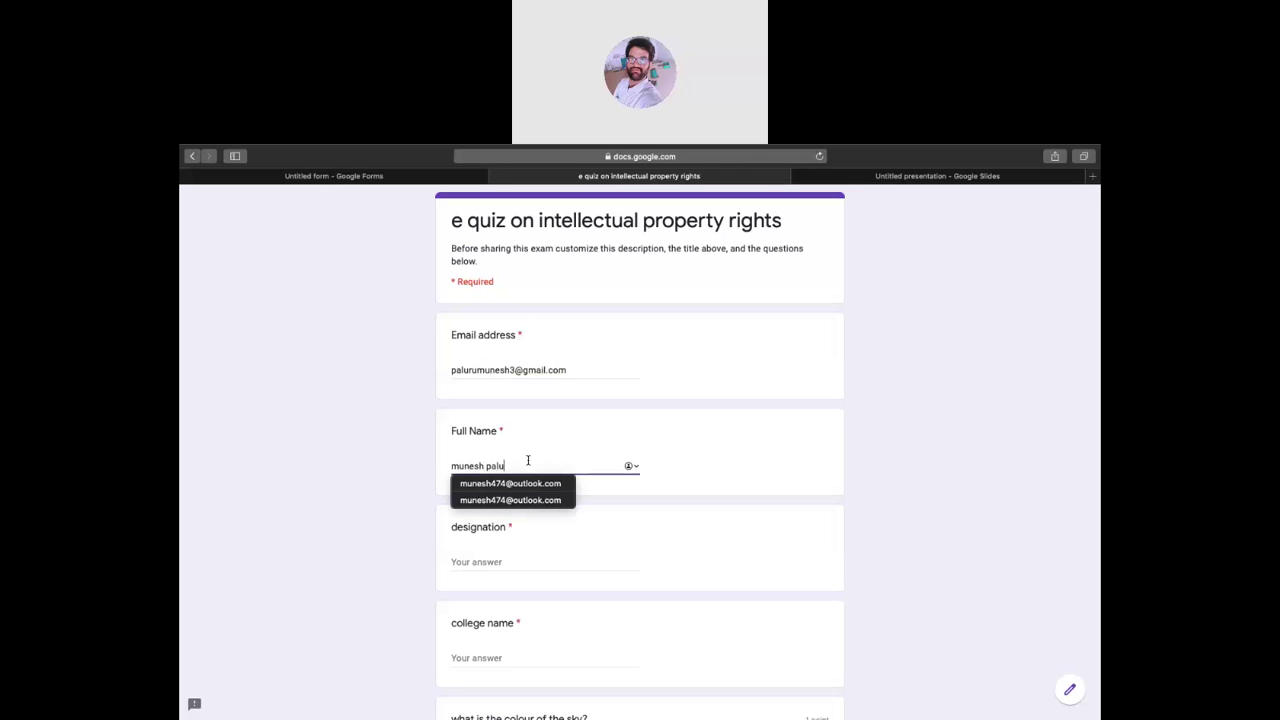
{"action": "left_click", "coordinate": [501, 563]}
{"action": "type", "text": "asst prof"}
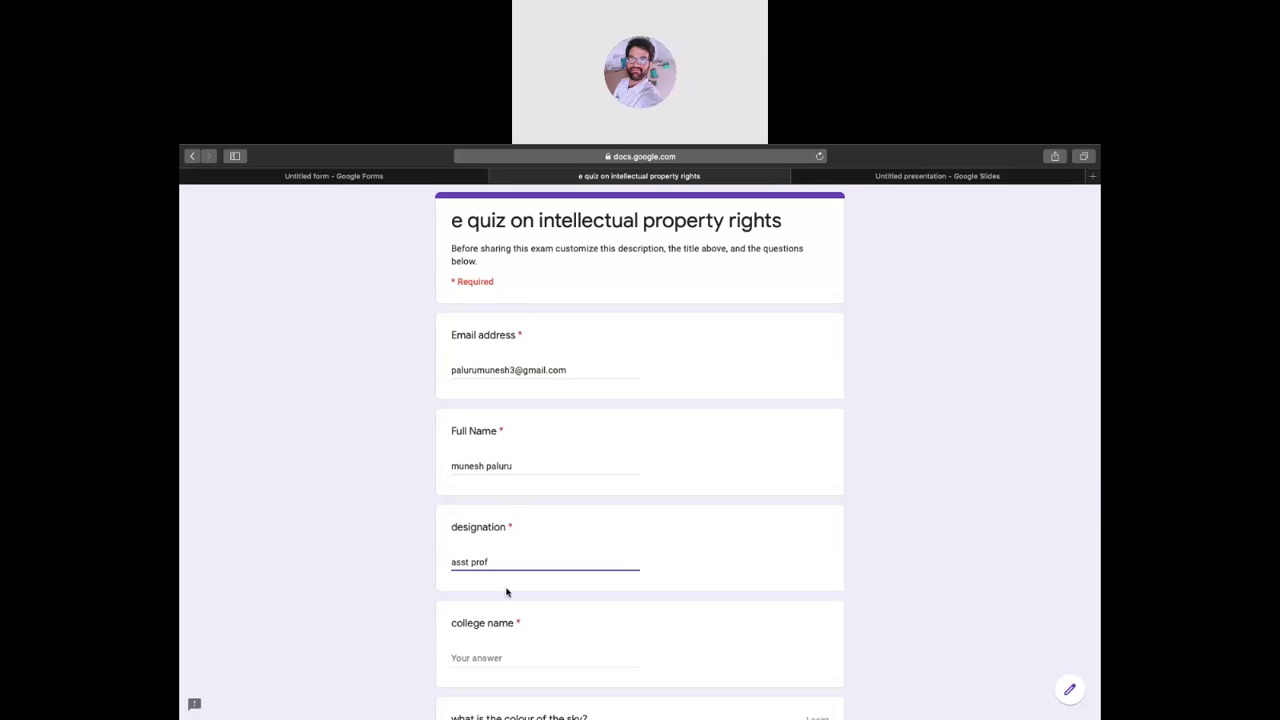
{"action": "scroll", "coordinate": [507, 591], "scroll_direction": "down", "scroll_amount": 2}
{"action": "left_click", "coordinate": [491, 553]}
{"action": "type", "text": "jcet"}
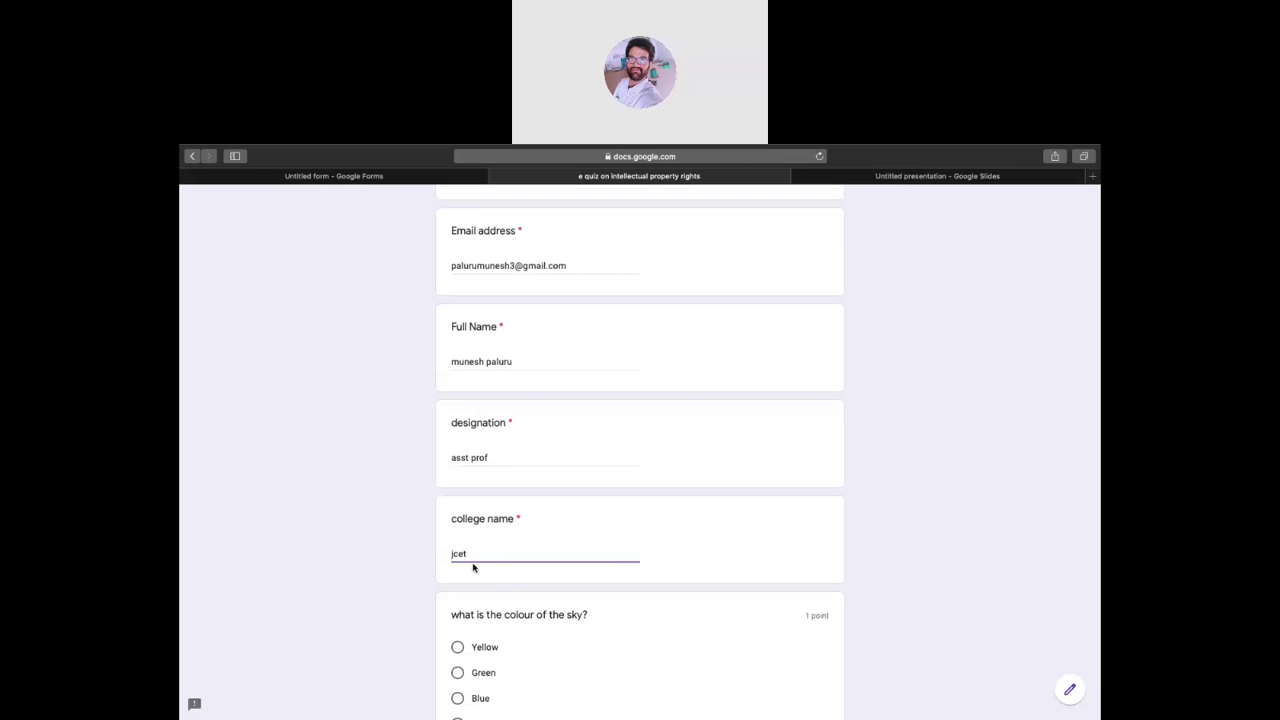
{"action": "left_click", "coordinate": [368, 581]}
Answer Blue for the sky and delhi for the capital, then submit the quiz.
{"action": "scroll", "coordinate": [368, 581], "scroll_direction": "down", "scroll_amount": 3}
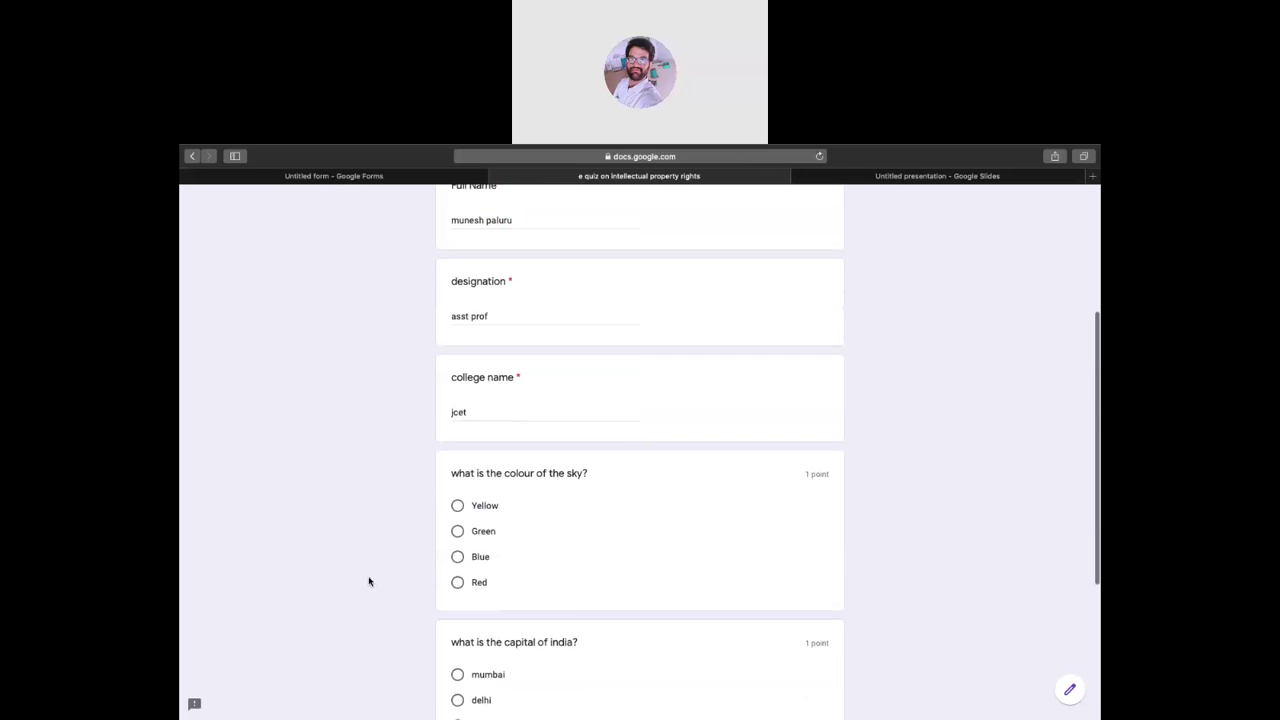
{"action": "scroll", "coordinate": [368, 579], "scroll_direction": "down", "scroll_amount": 1}
{"action": "left_click", "coordinate": [478, 525]}
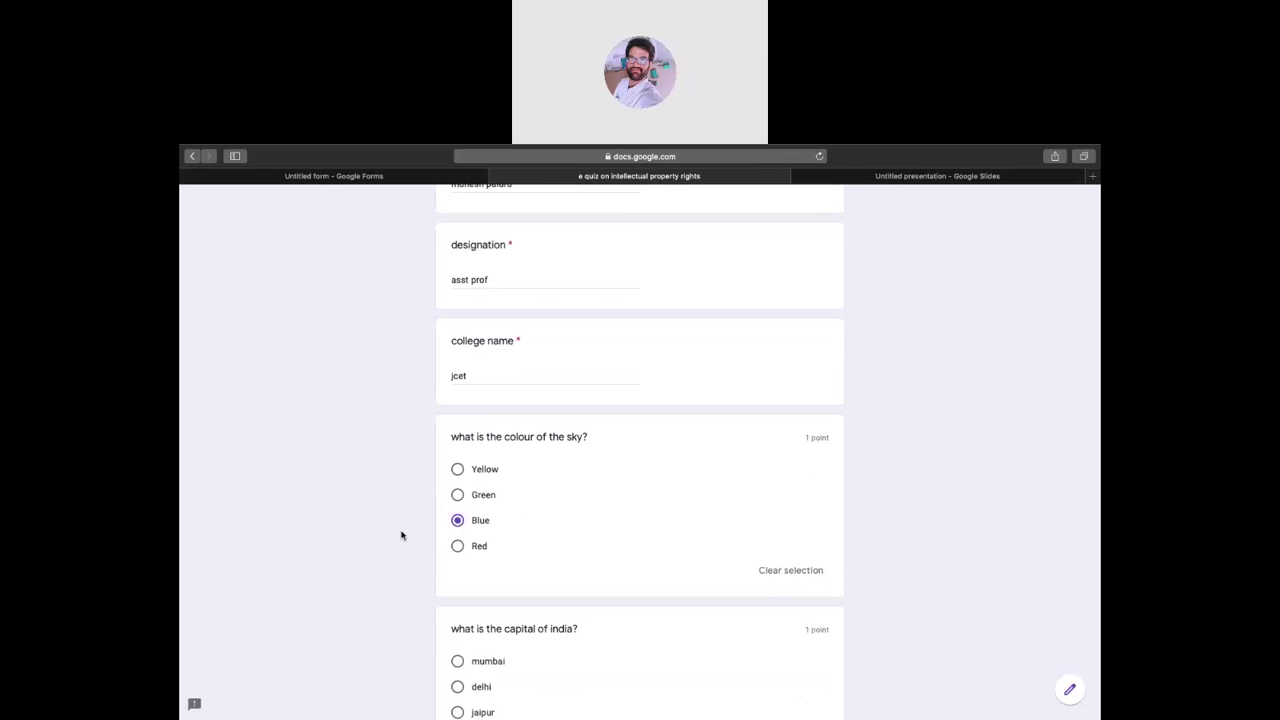
{"action": "scroll", "coordinate": [398, 534], "scroll_direction": "down", "scroll_amount": 4}
{"action": "left_click", "coordinate": [458, 510]}
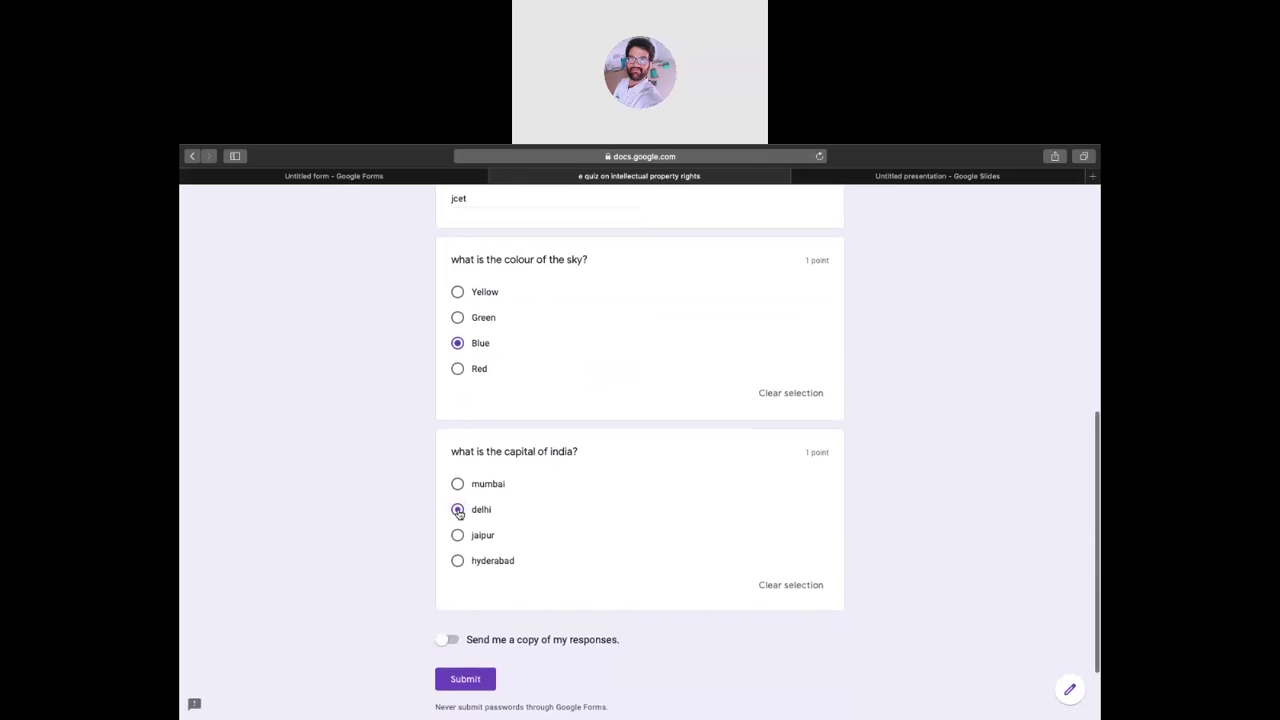
{"action": "scroll", "coordinate": [394, 601], "scroll_direction": "down", "scroll_amount": 1}
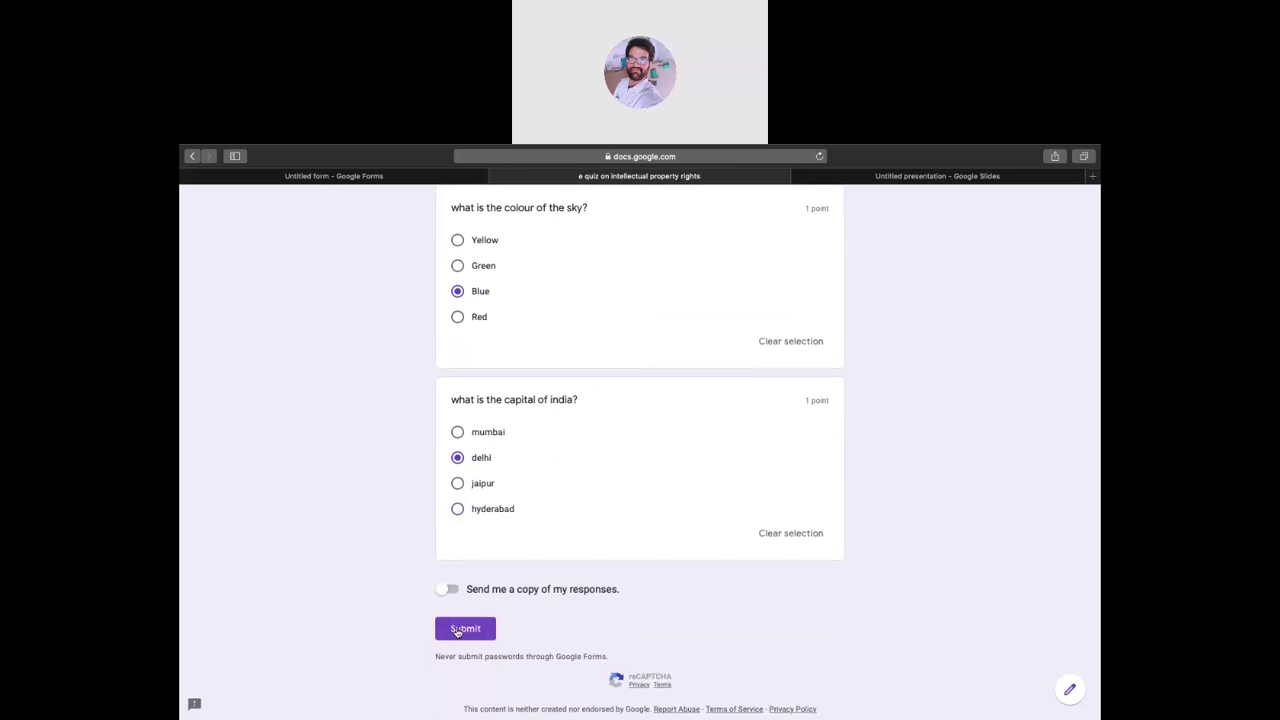
{"action": "left_click", "coordinate": [469, 635]}
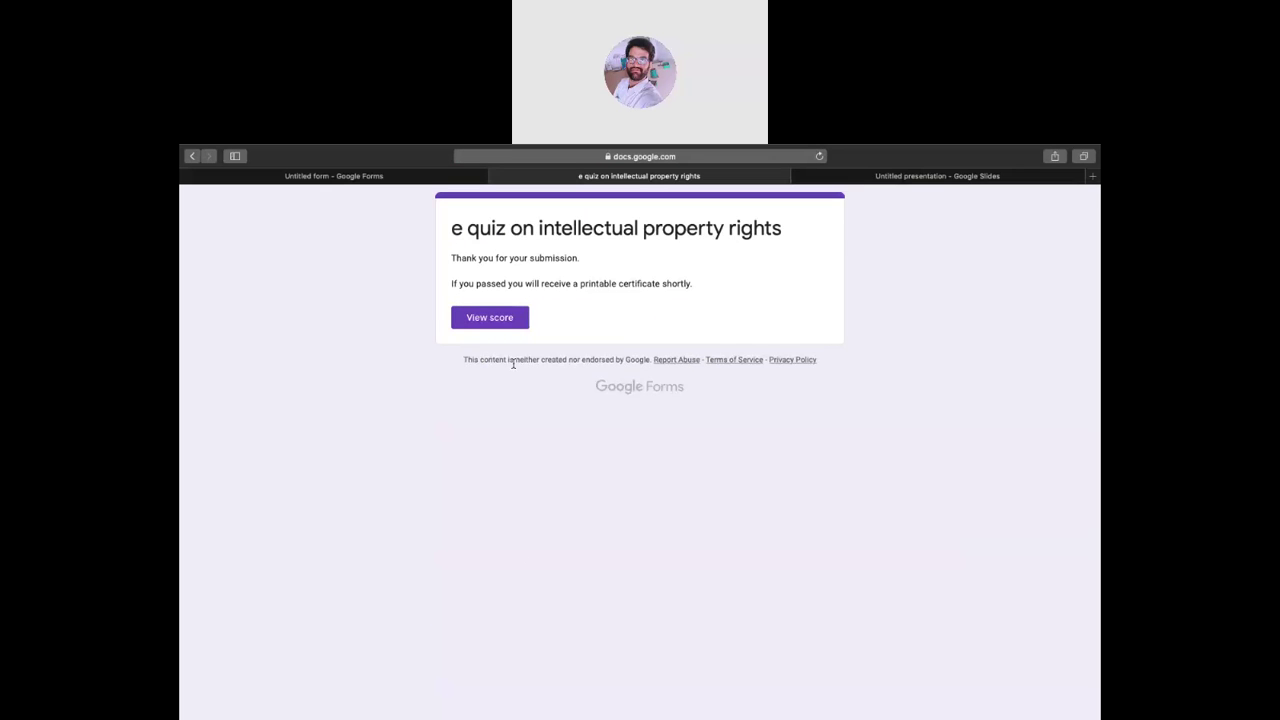
Check the 2/2 quiz score and open a new blank tab.
{"action": "left_click", "coordinate": [495, 325]}
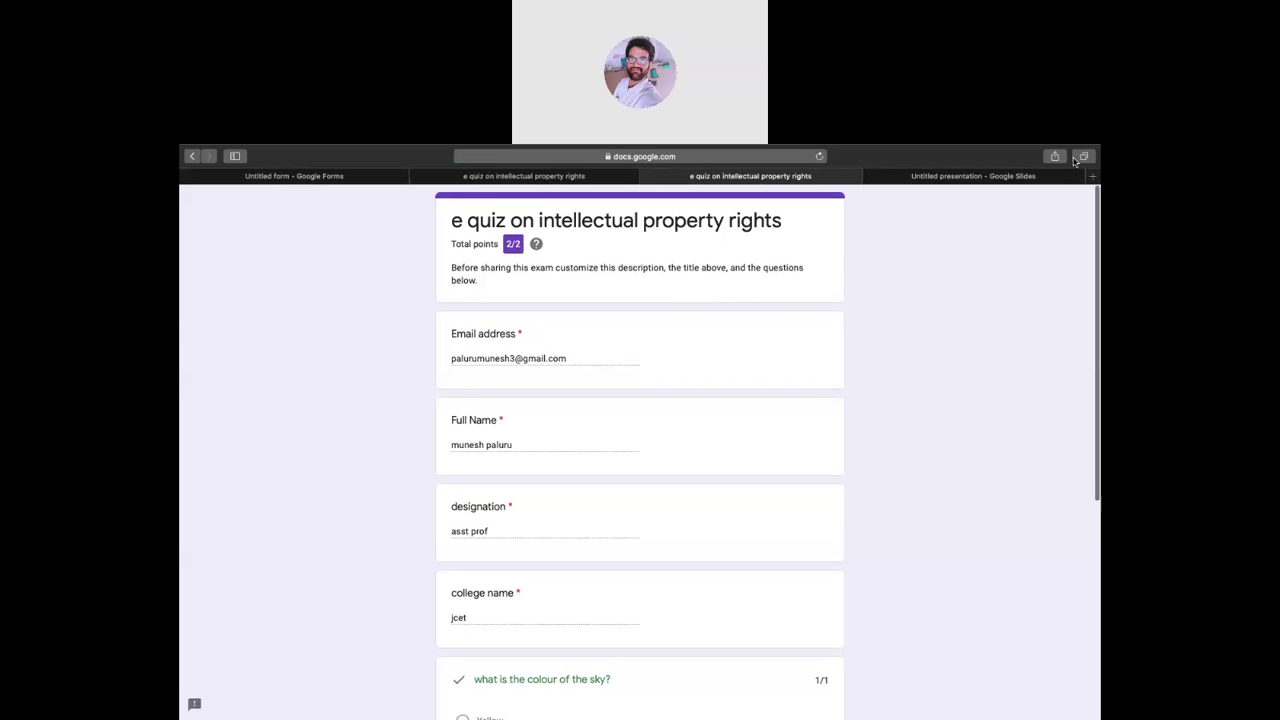
{"action": "left_click", "coordinate": [1083, 156]}
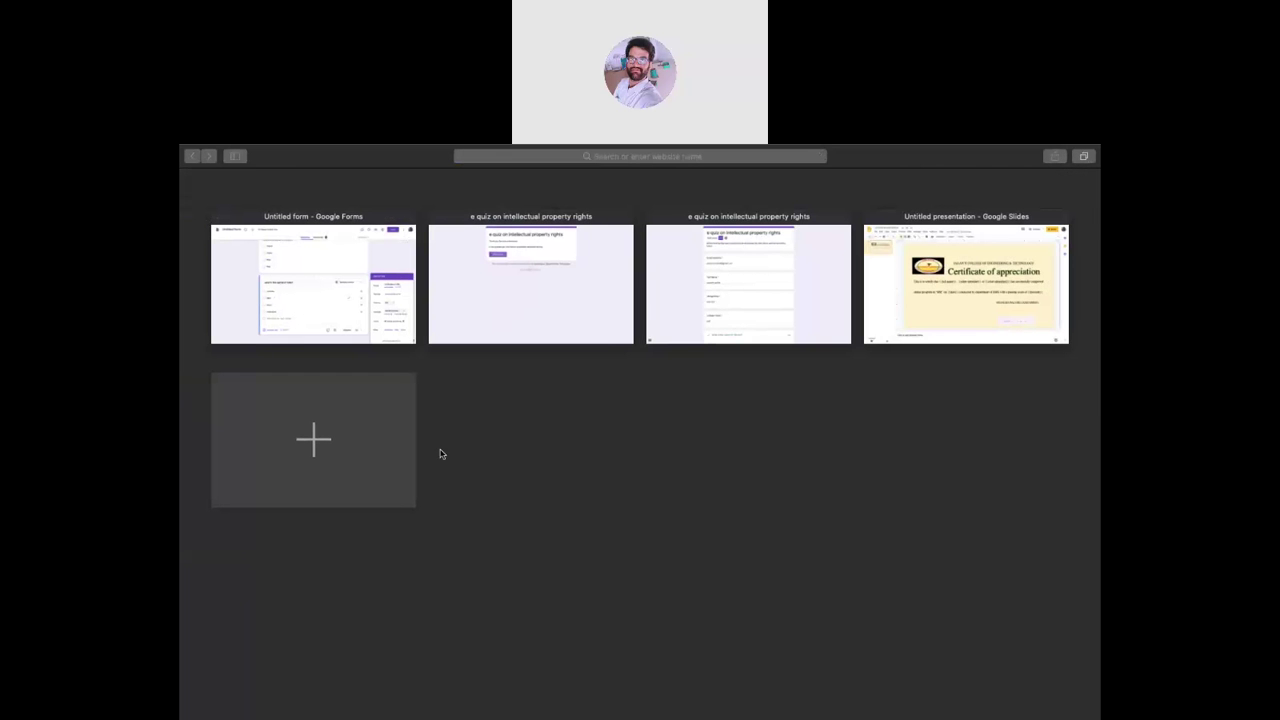
{"action": "left_click", "coordinate": [344, 452]}
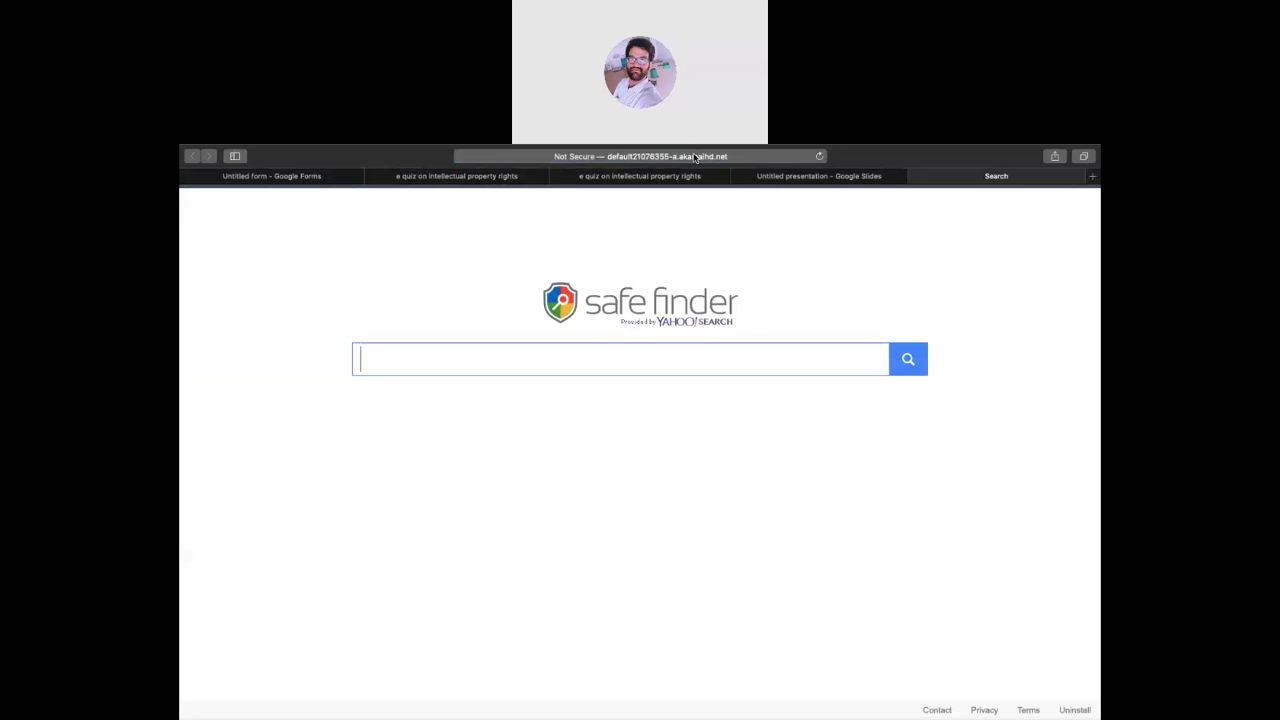
Reach the Google homepage via gsuite.google.com and the favourites list.
{"action": "left_click", "coordinate": [694, 157]}
{"action": "type", "text": "gsuite.google.com"}
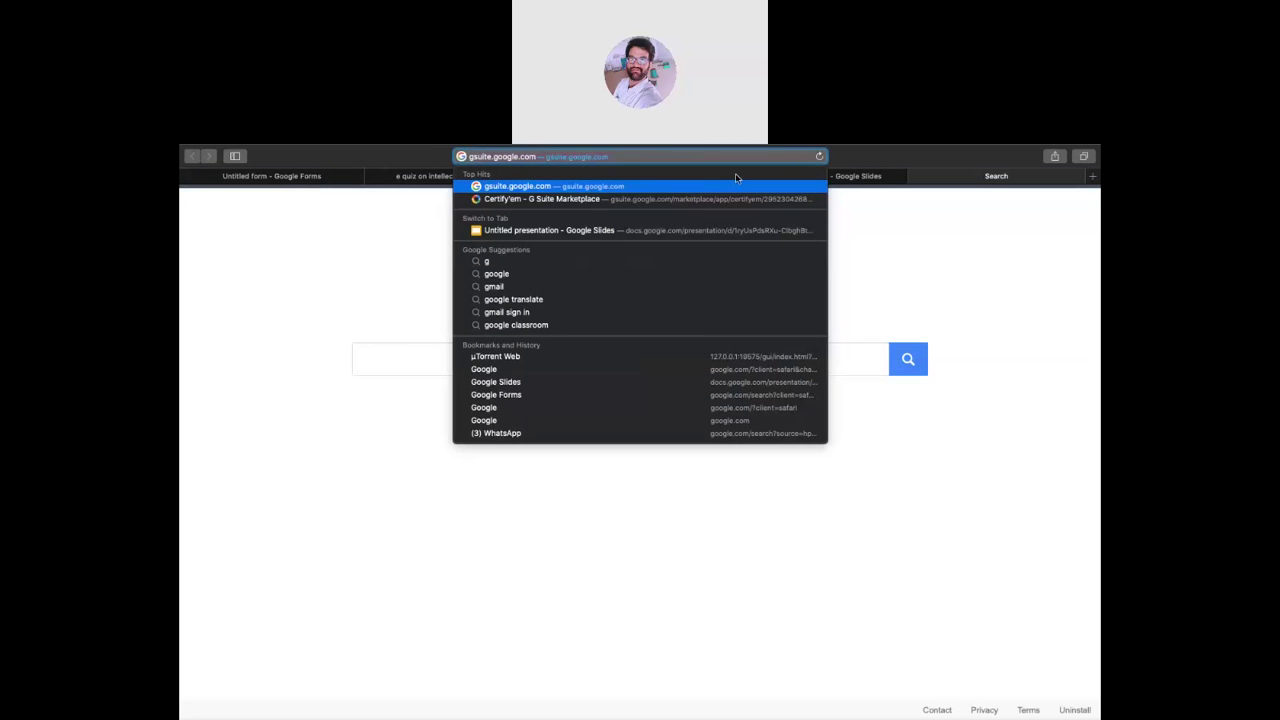
{"action": "left_click", "coordinate": [700, 186]}
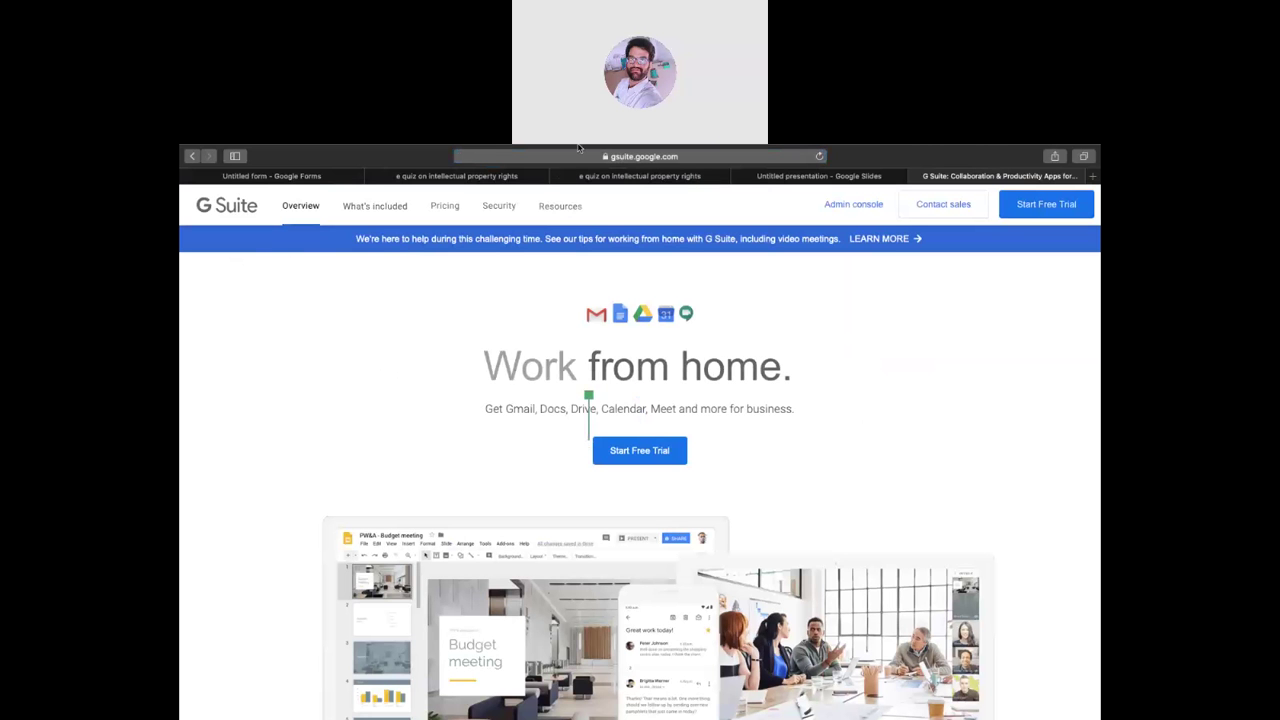
{"action": "left_click", "coordinate": [643, 158]}
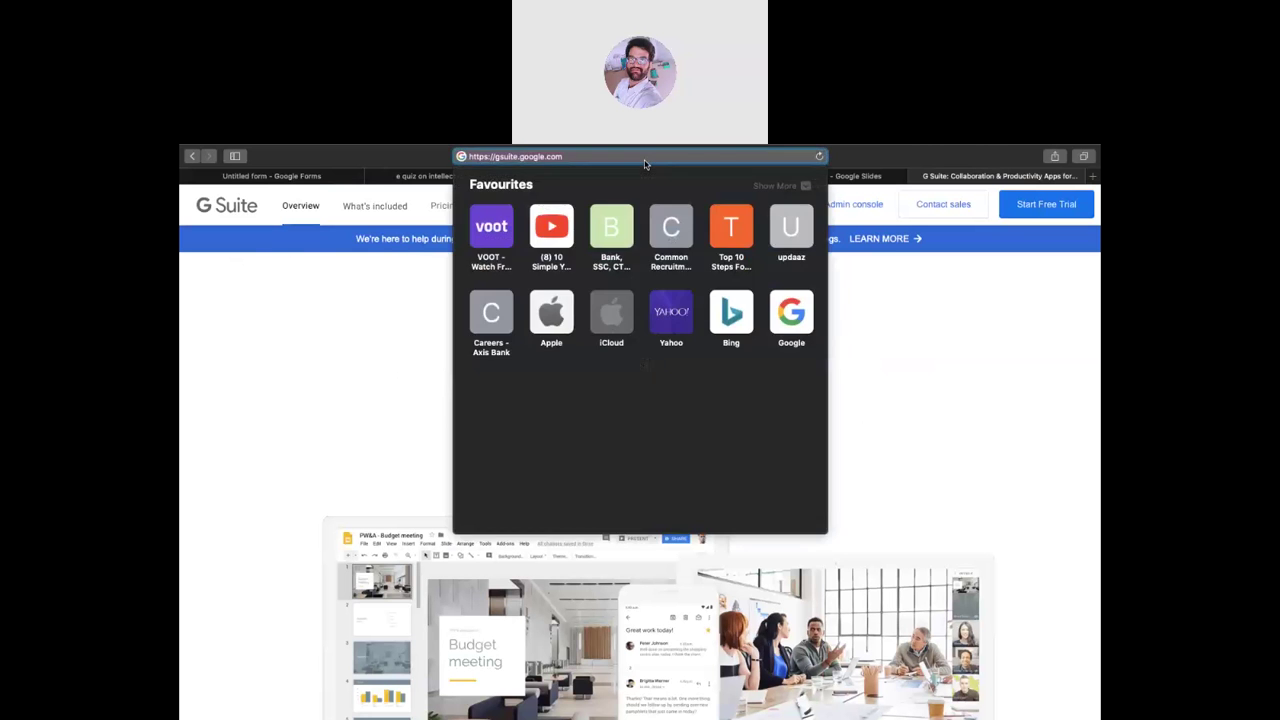
{"action": "left_click", "coordinate": [798, 325]}
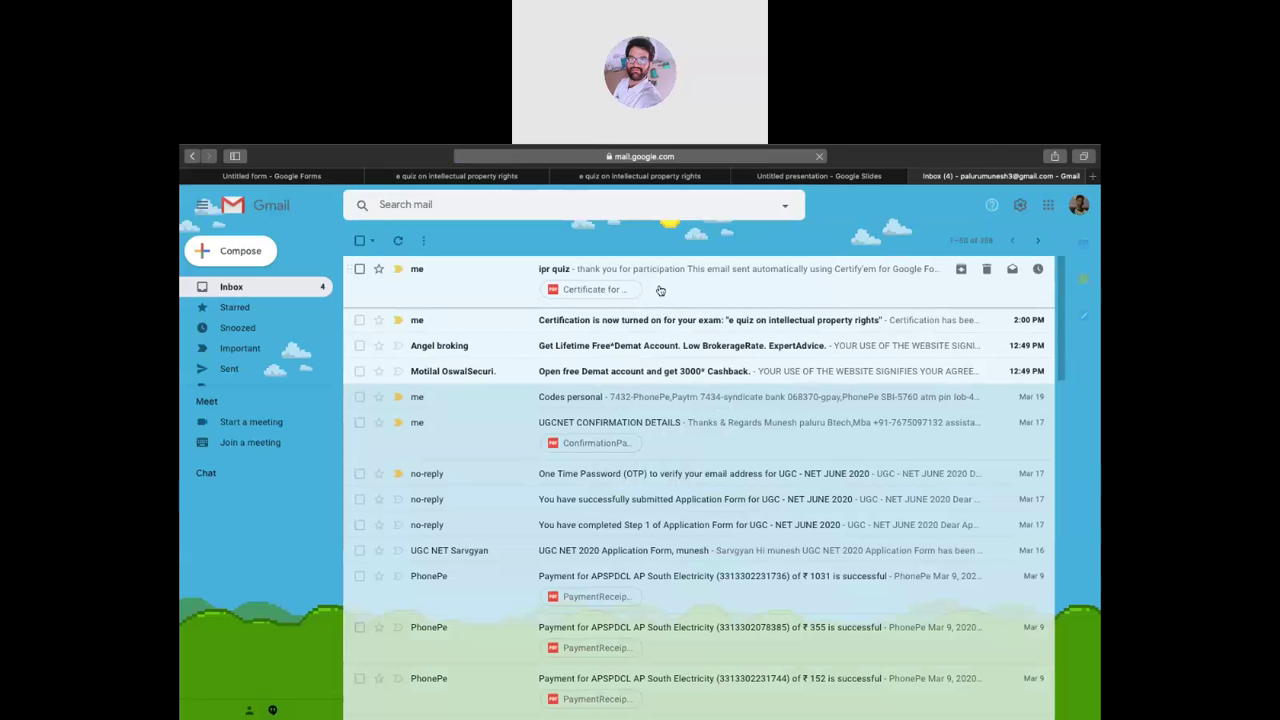
Open the 'ipr quiz' email in the inbox and preview the attached certificate PDF.
{"action": "left_click", "coordinate": [660, 290]}
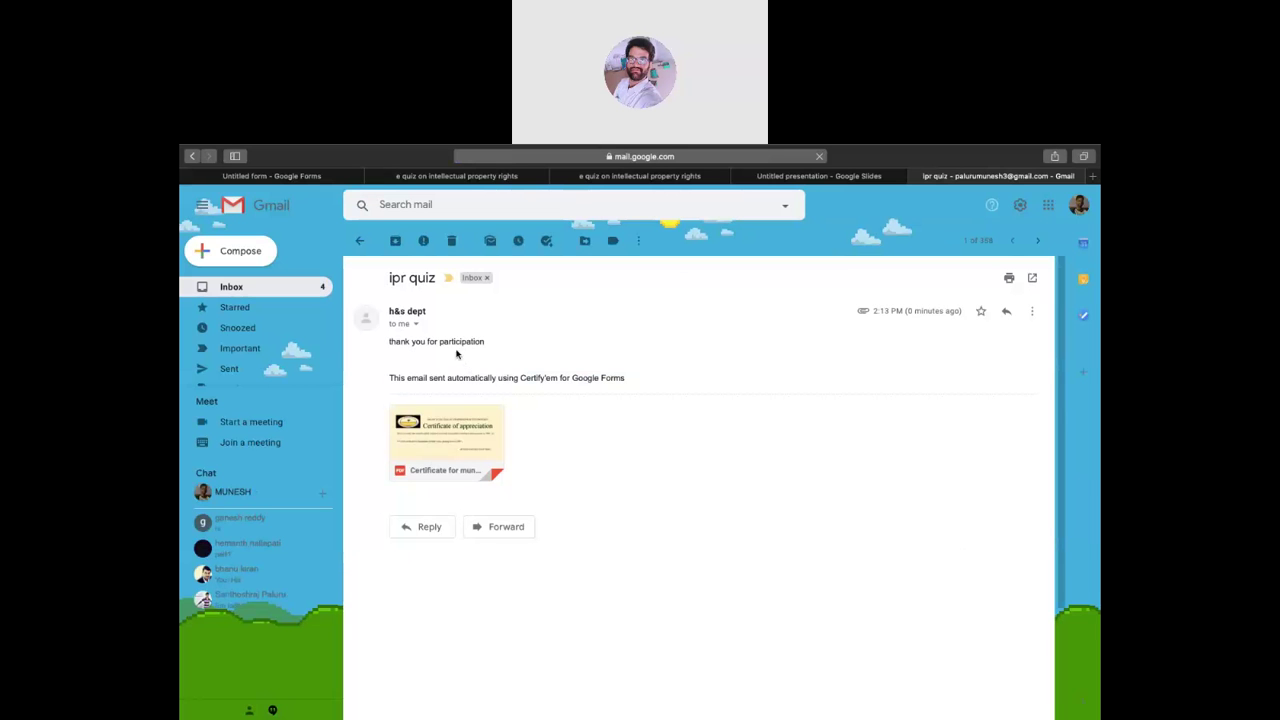
{"action": "left_click", "coordinate": [470, 438]}
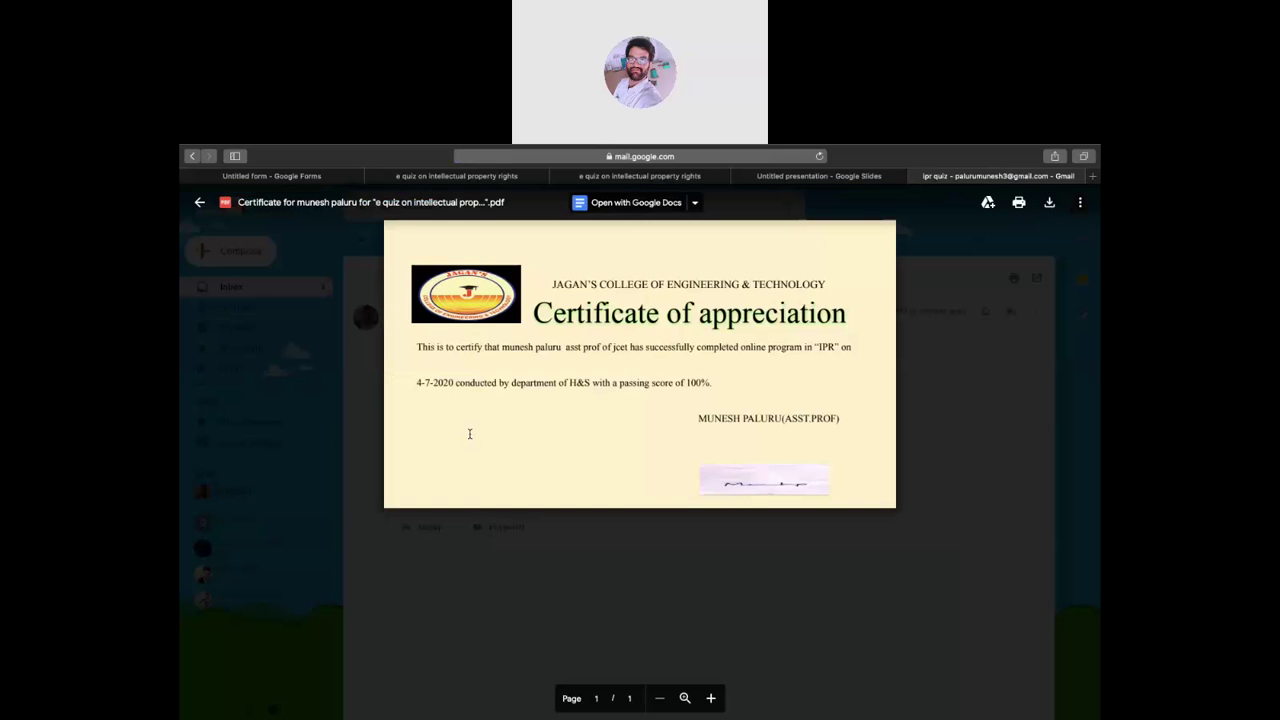